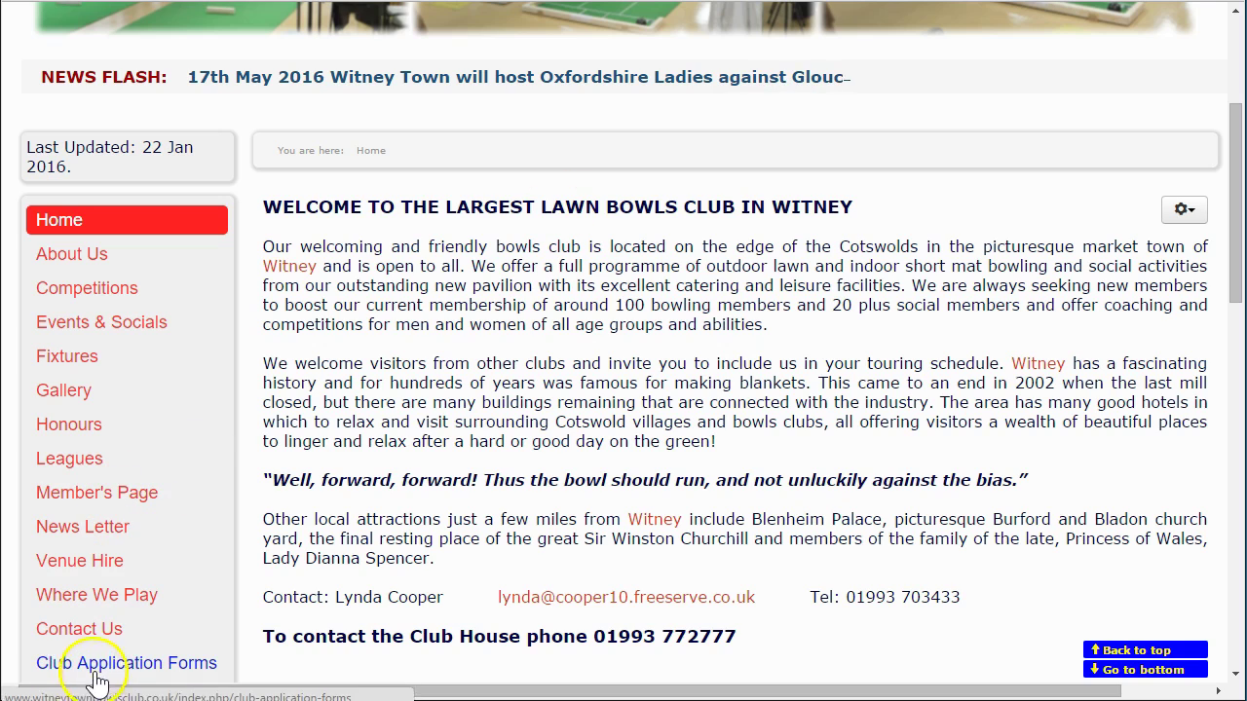
Step: Look through the club website's side menu and open the Club Application Forms page
scroll(98, 672, "down", 3)
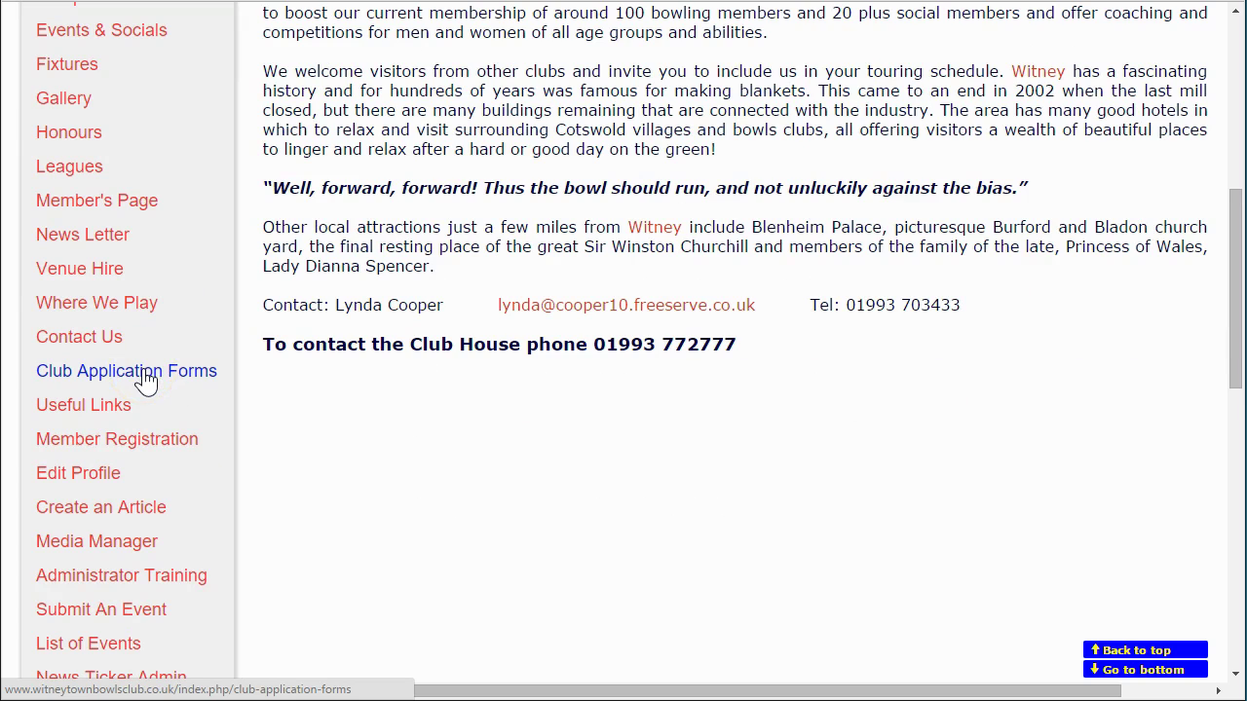
scroll(144, 380, "down", 5)
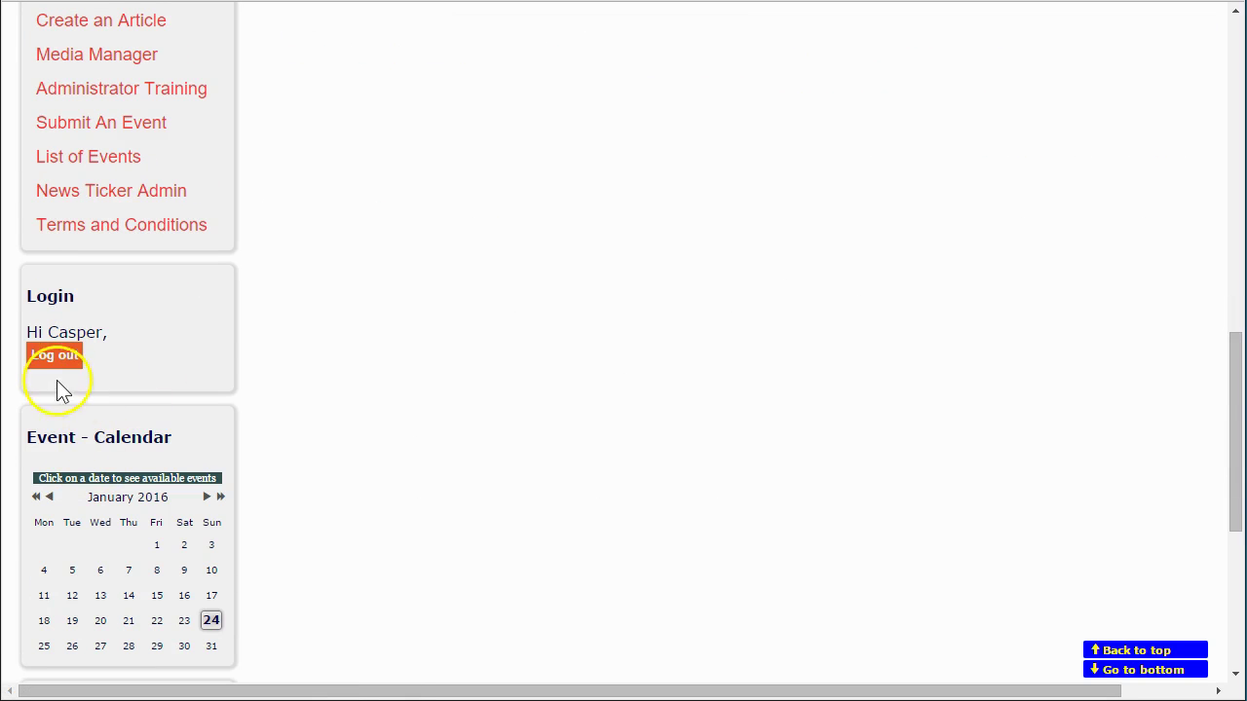
scroll(194, 384, "up", 1)
scroll(265, 385, "up", 4)
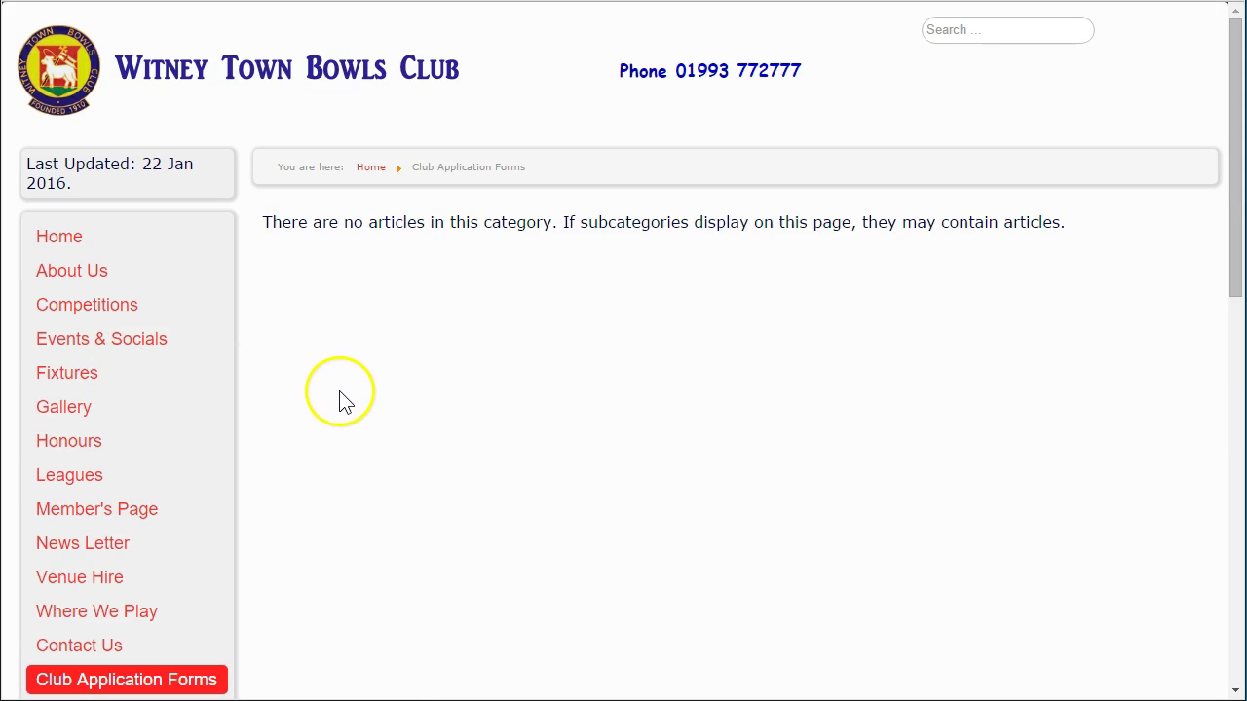
Step: Open the Create an Article form from the website's side menu
scroll(273, 419, "down", 1)
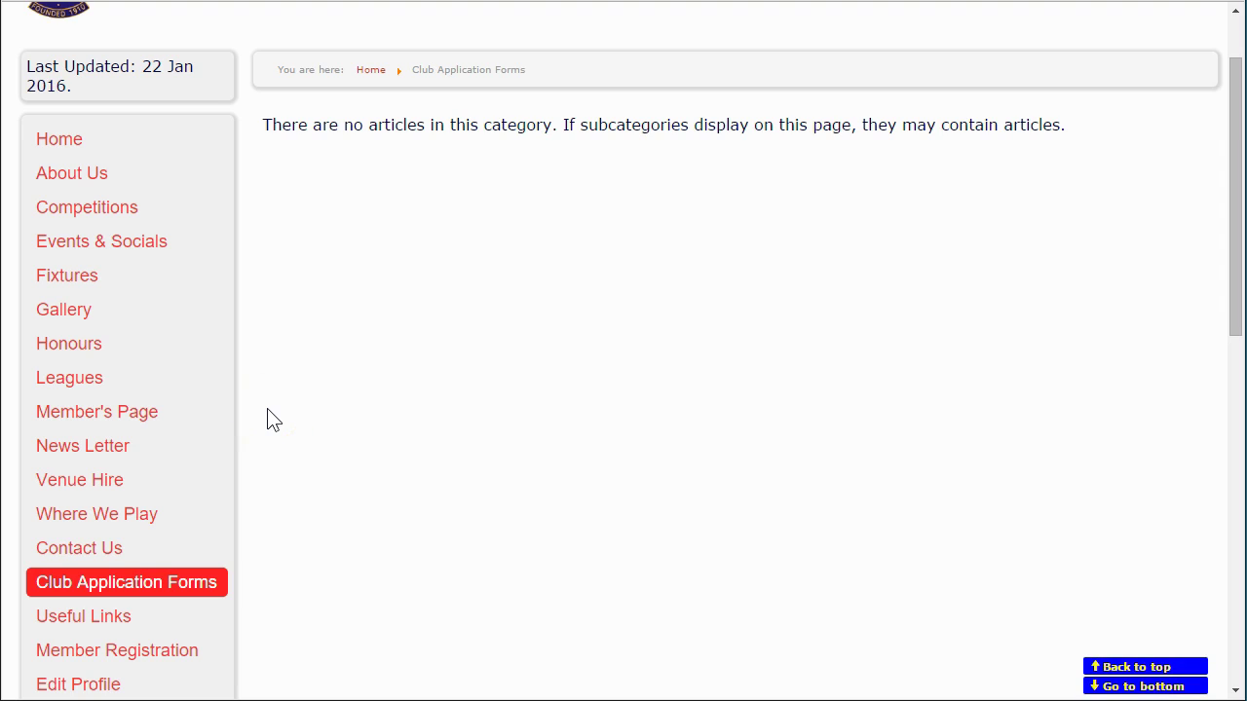
scroll(272, 419, "down", 2)
scroll(272, 419, "down", 1)
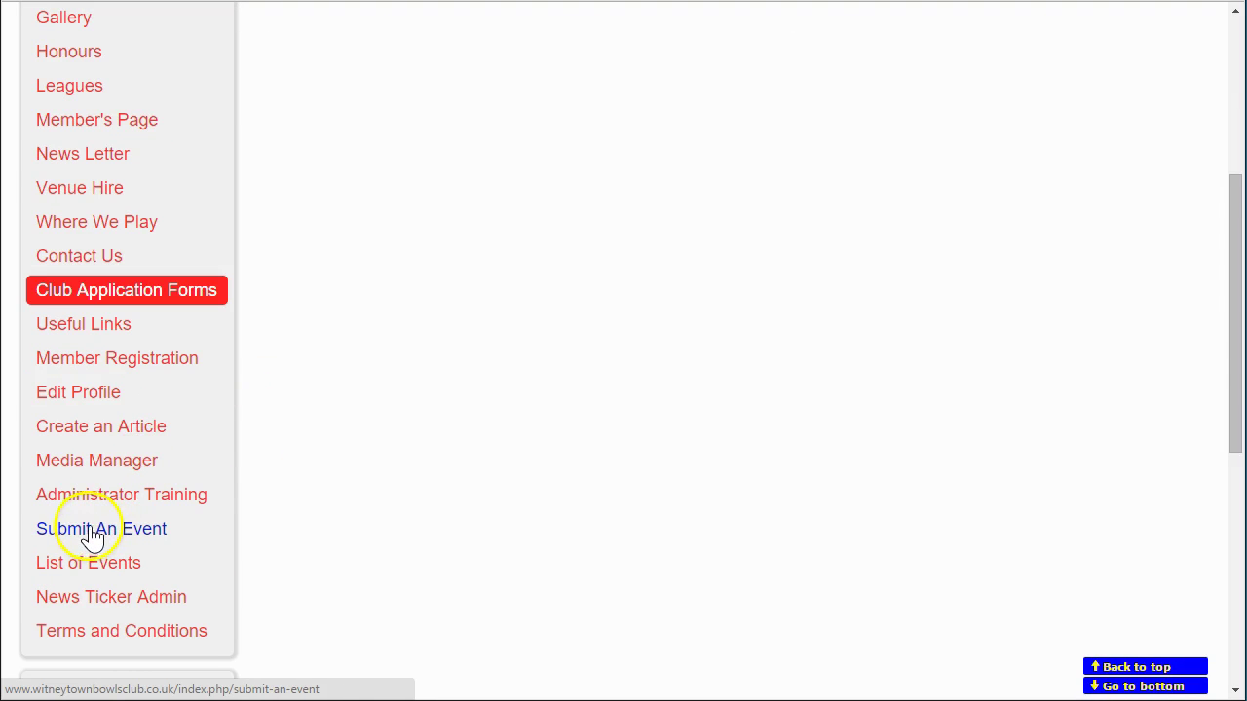
left_click(125, 428)
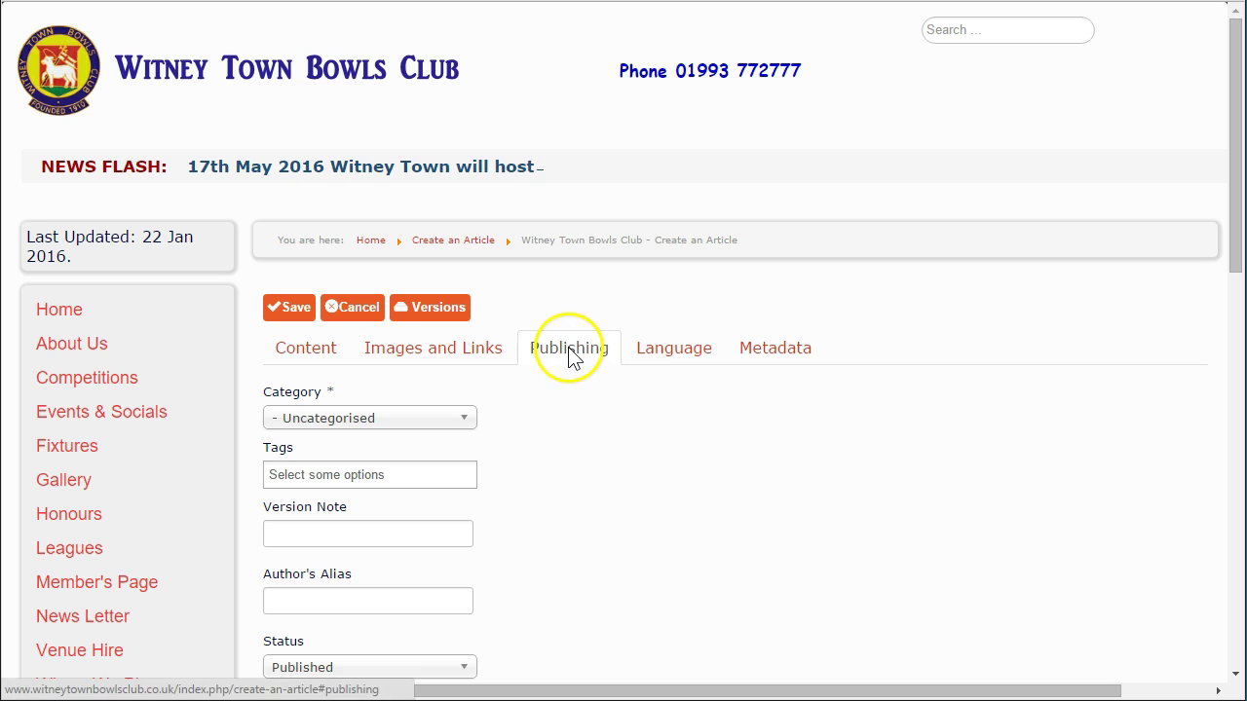
Step: Set the new article's publishing category to Application Forms
left_click(306, 348)
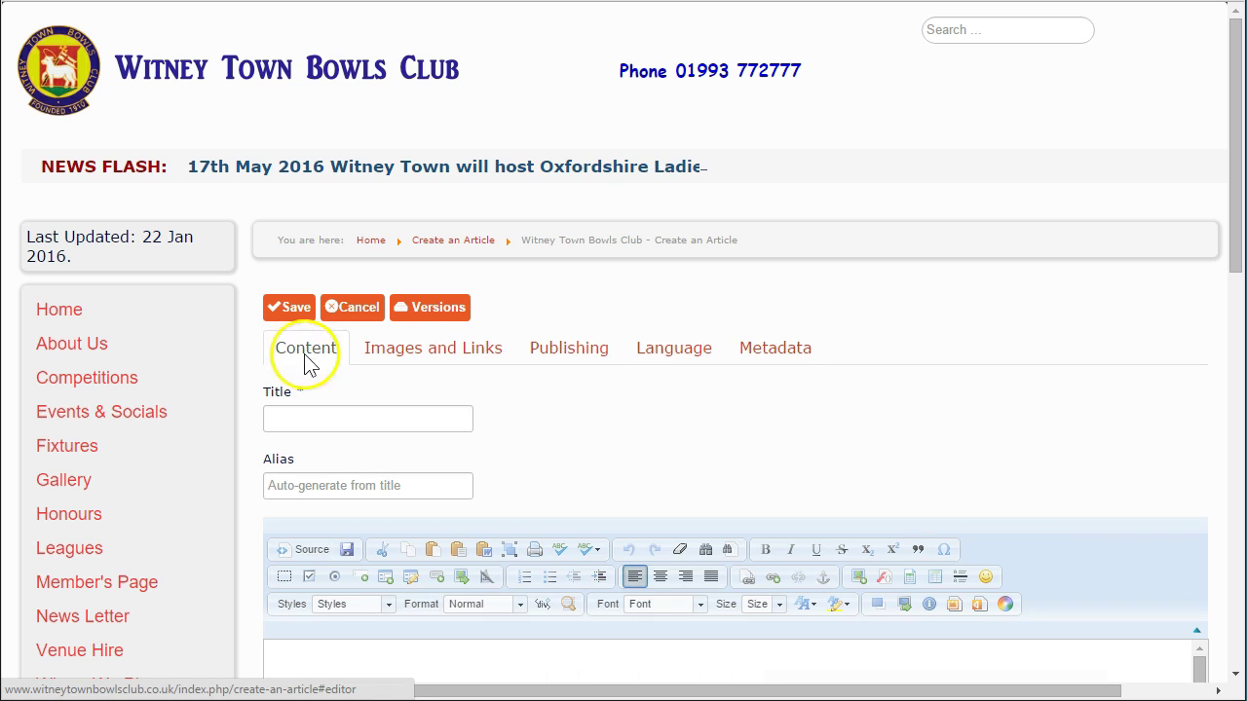
scroll(529, 407, "down", 2)
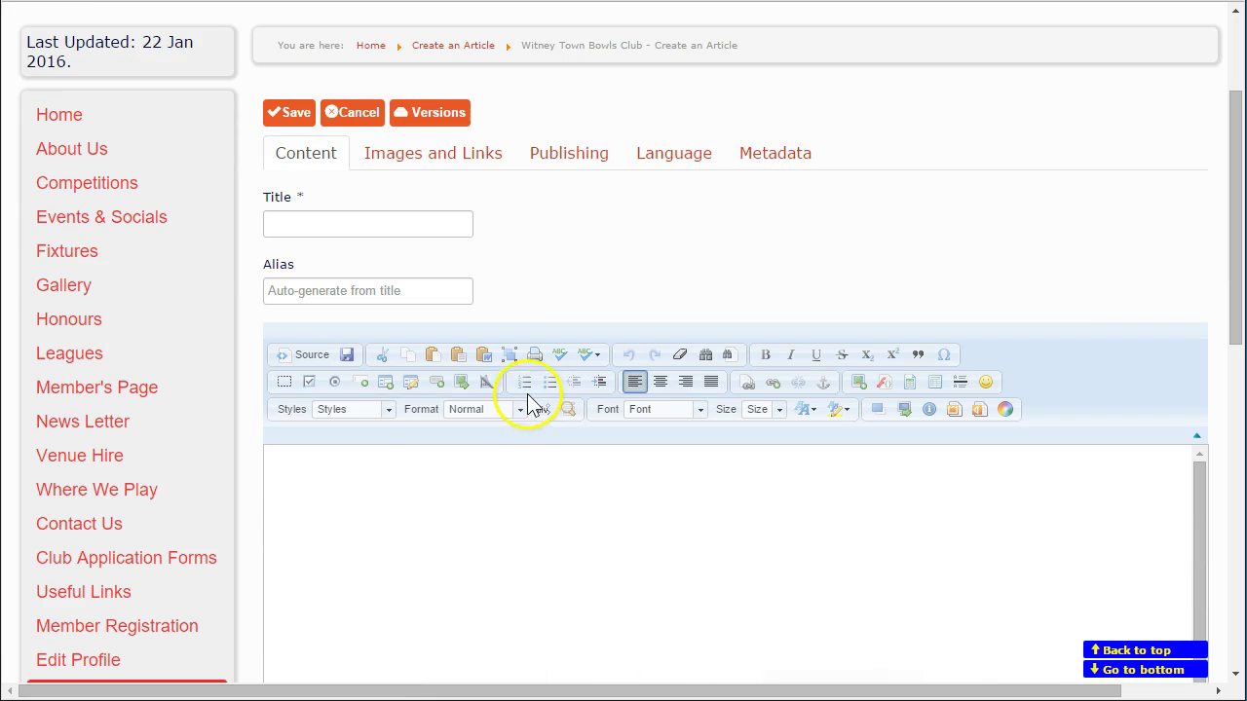
left_click(565, 151)
left_click(464, 223)
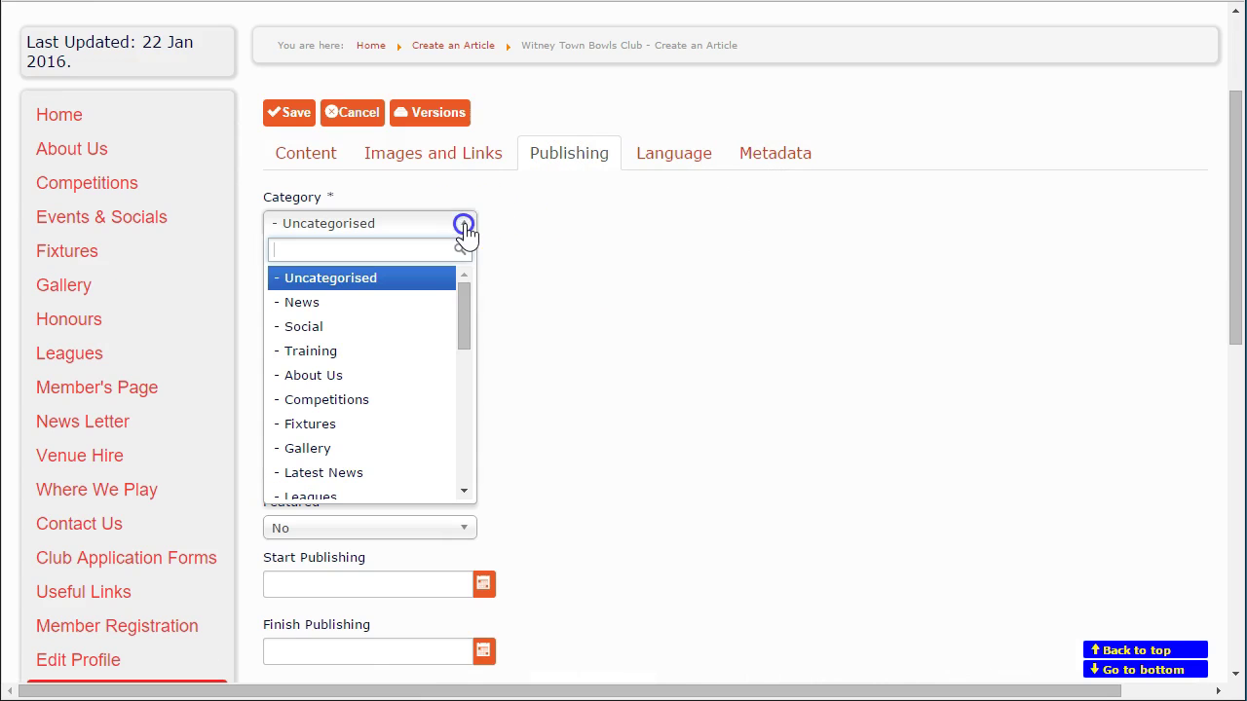
left_click(460, 342)
left_click_drag(461, 341, 460, 489)
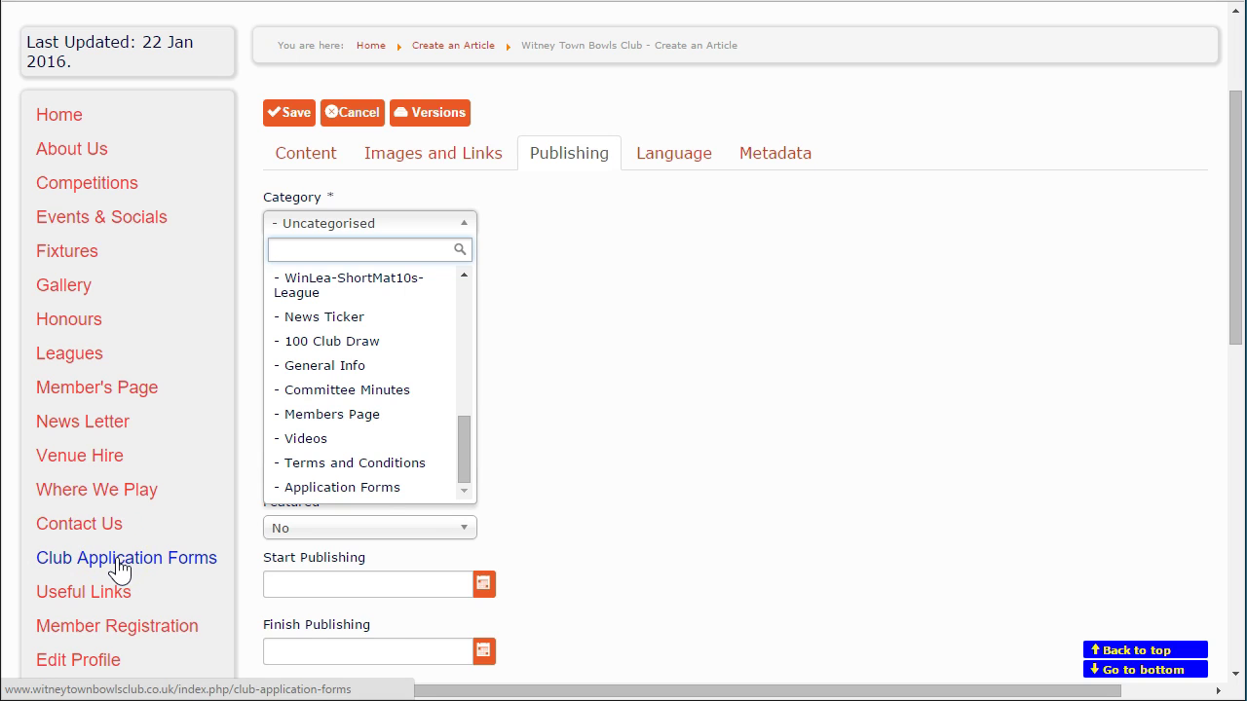
left_click(370, 487)
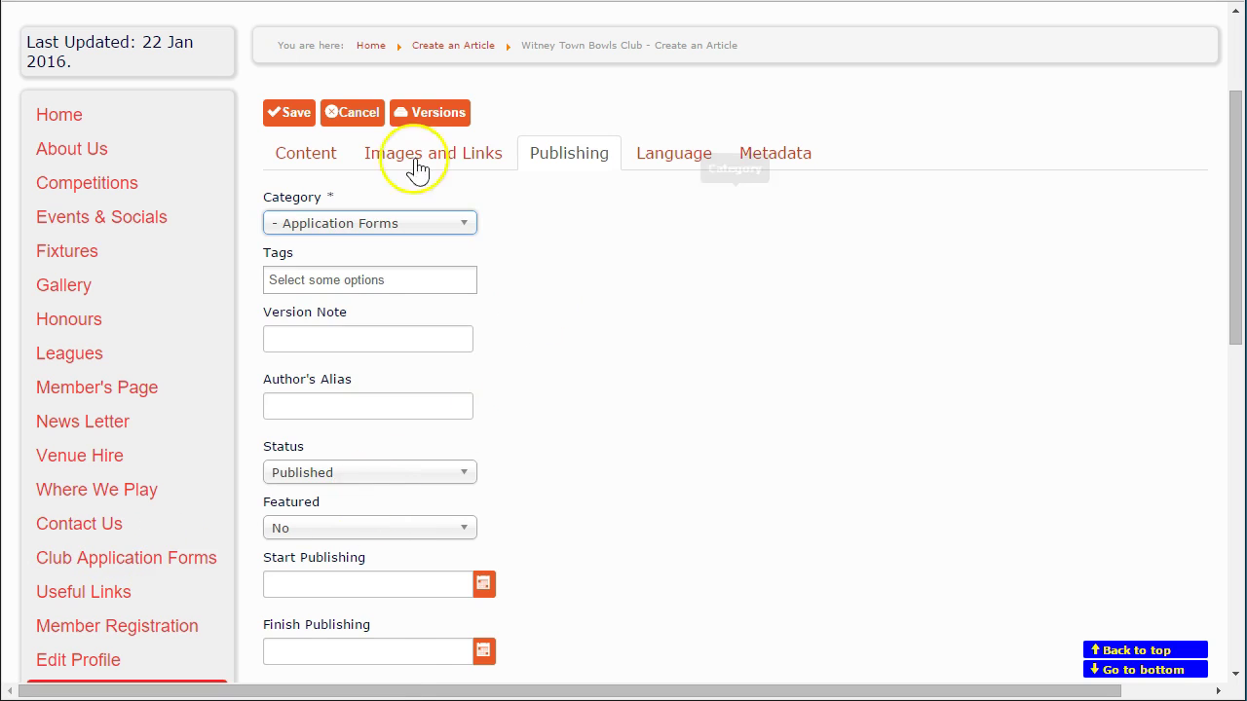
Step: Copy the two-line club and Gala Day 2016 heading from the document's rules page and enter it as the article title
left_click(306, 160)
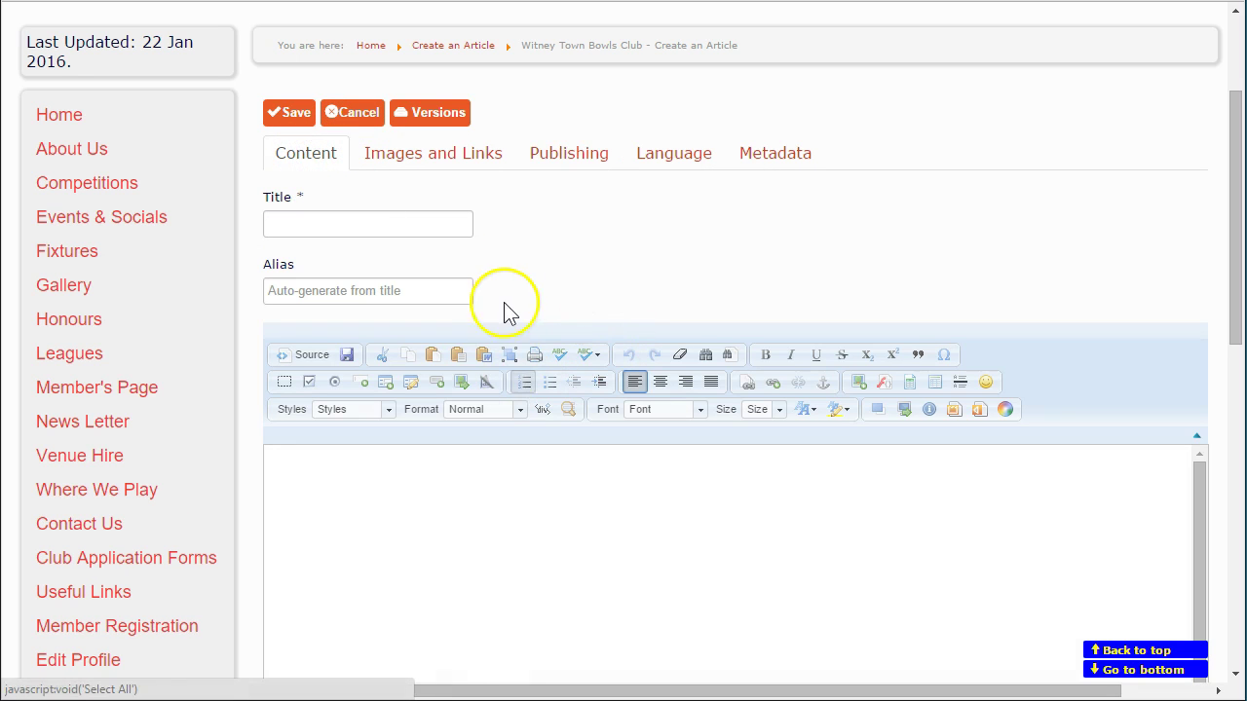
mouse_move(648, 282)
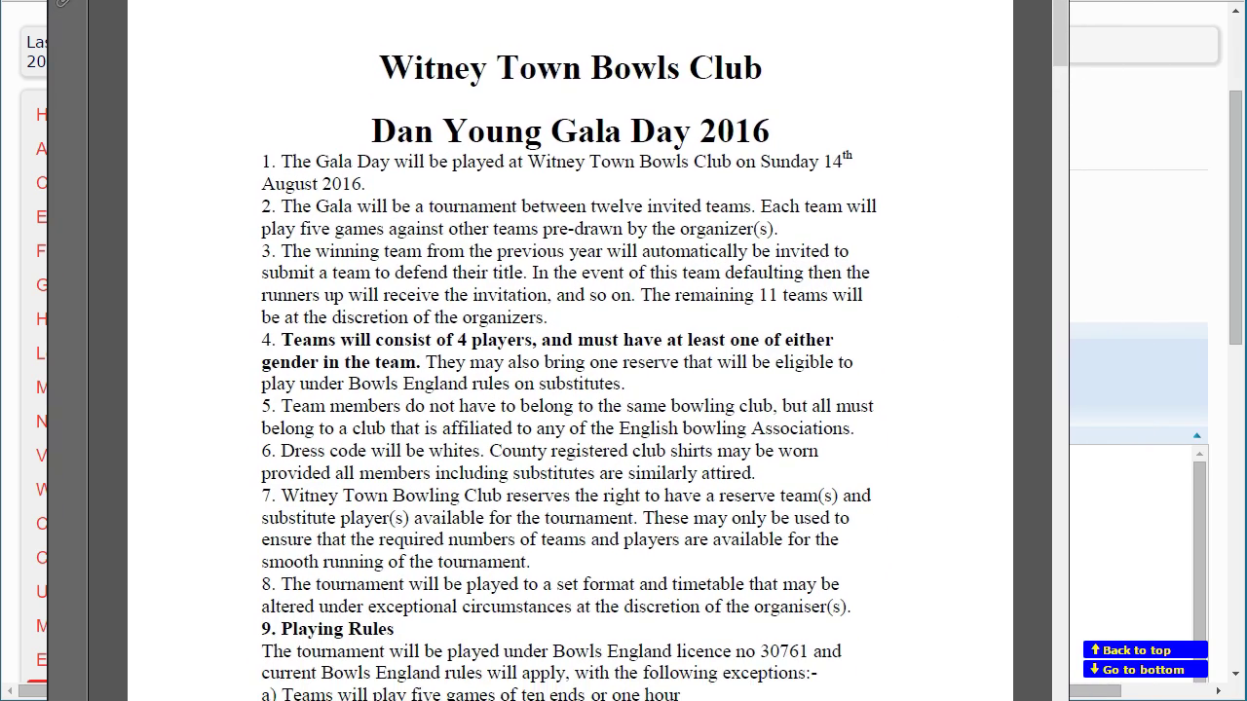
left_click_drag(734, 19, 765, 25)
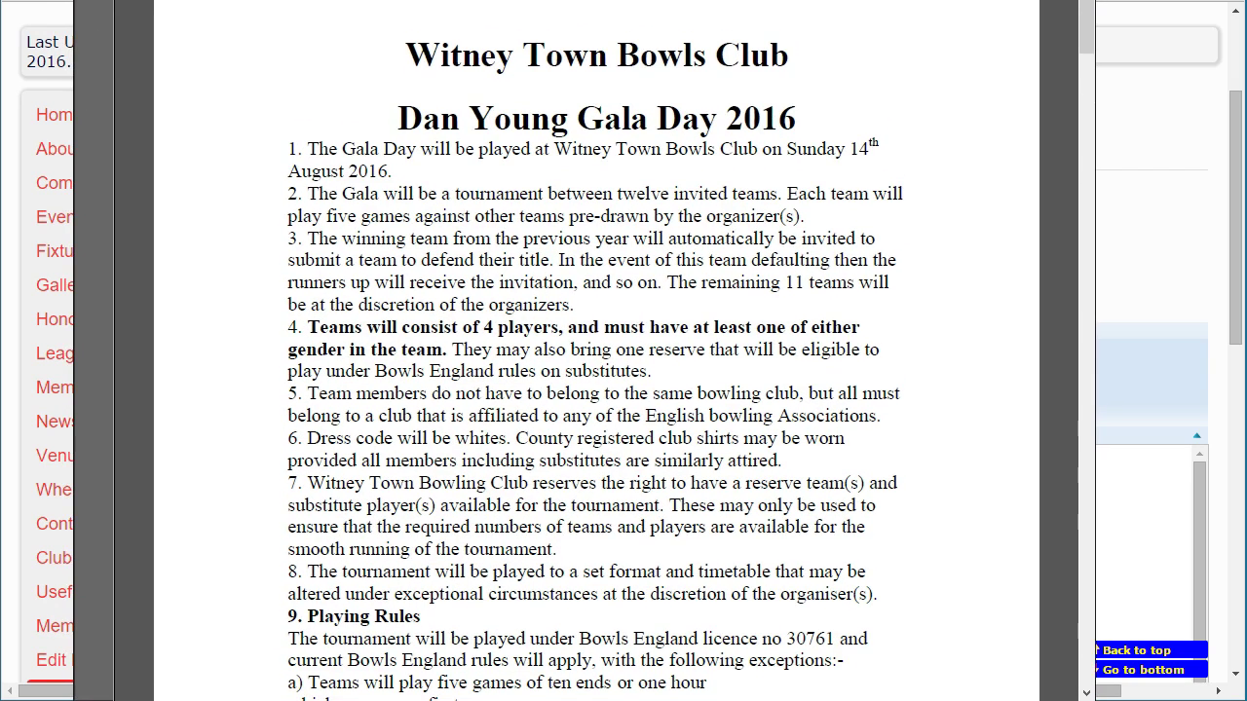
left_click_drag(406, 52, 797, 127)
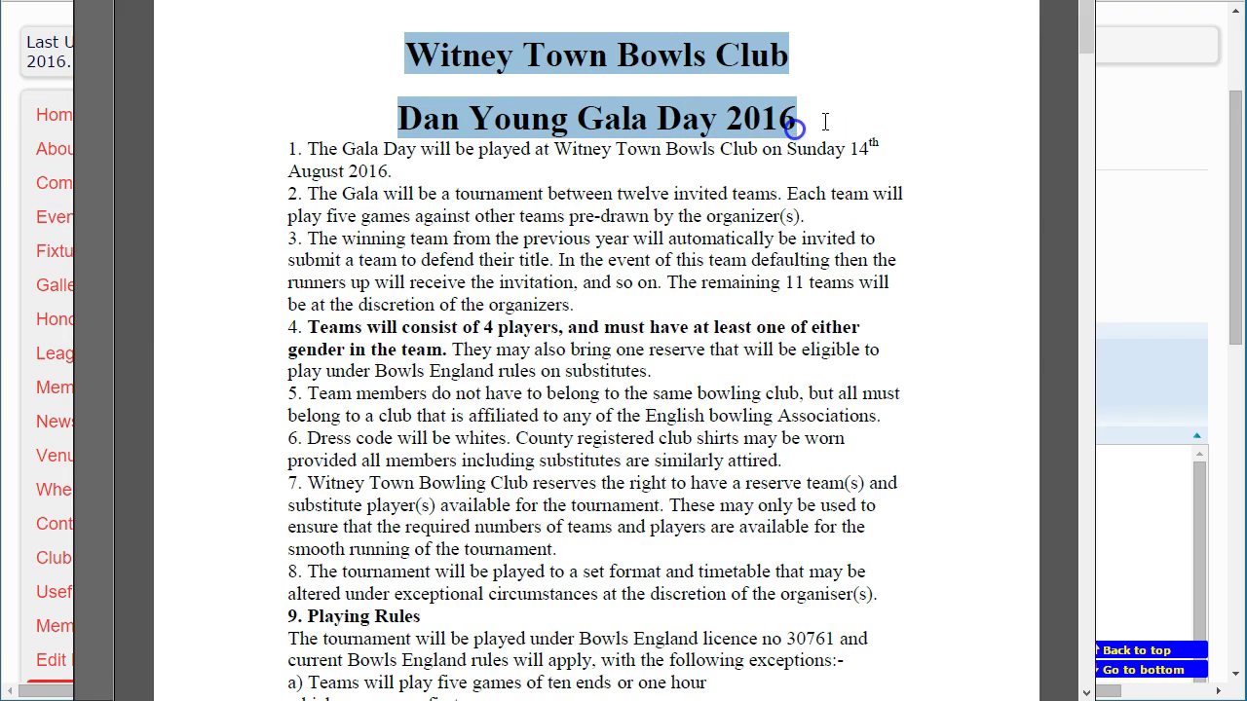
right_click(912, 93)
left_click_drag(234, 1, 1246, 1)
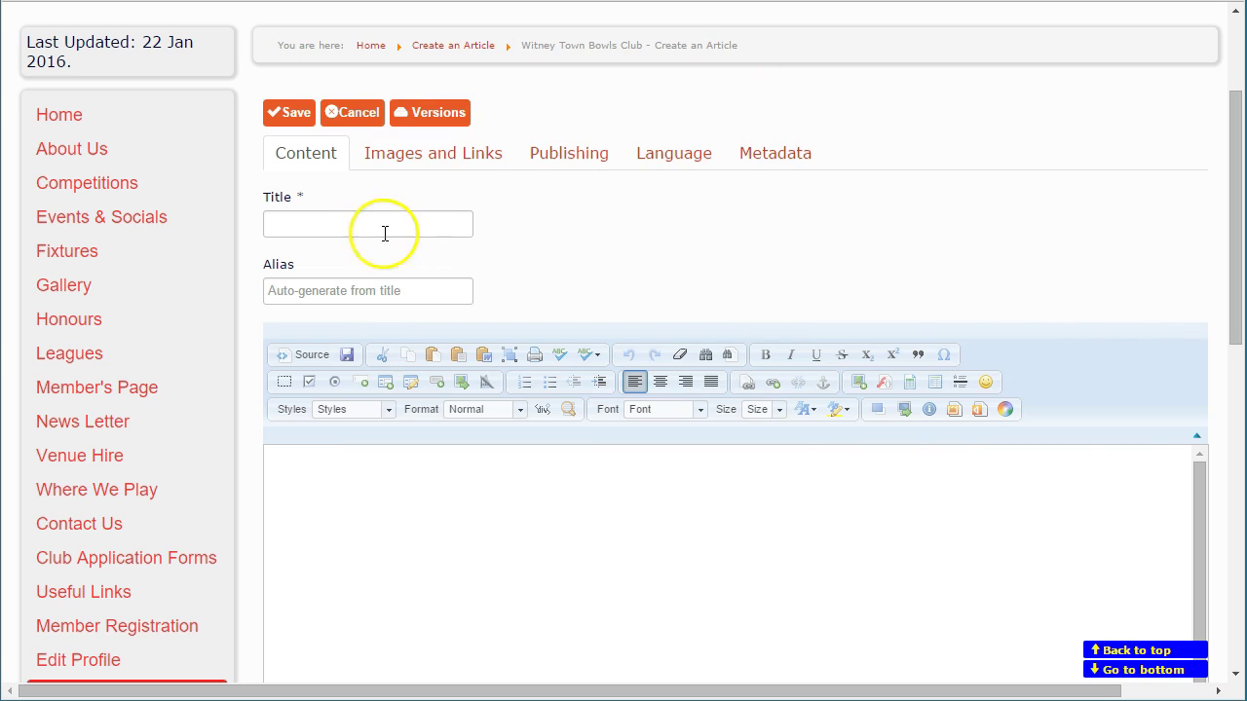
left_click(321, 224)
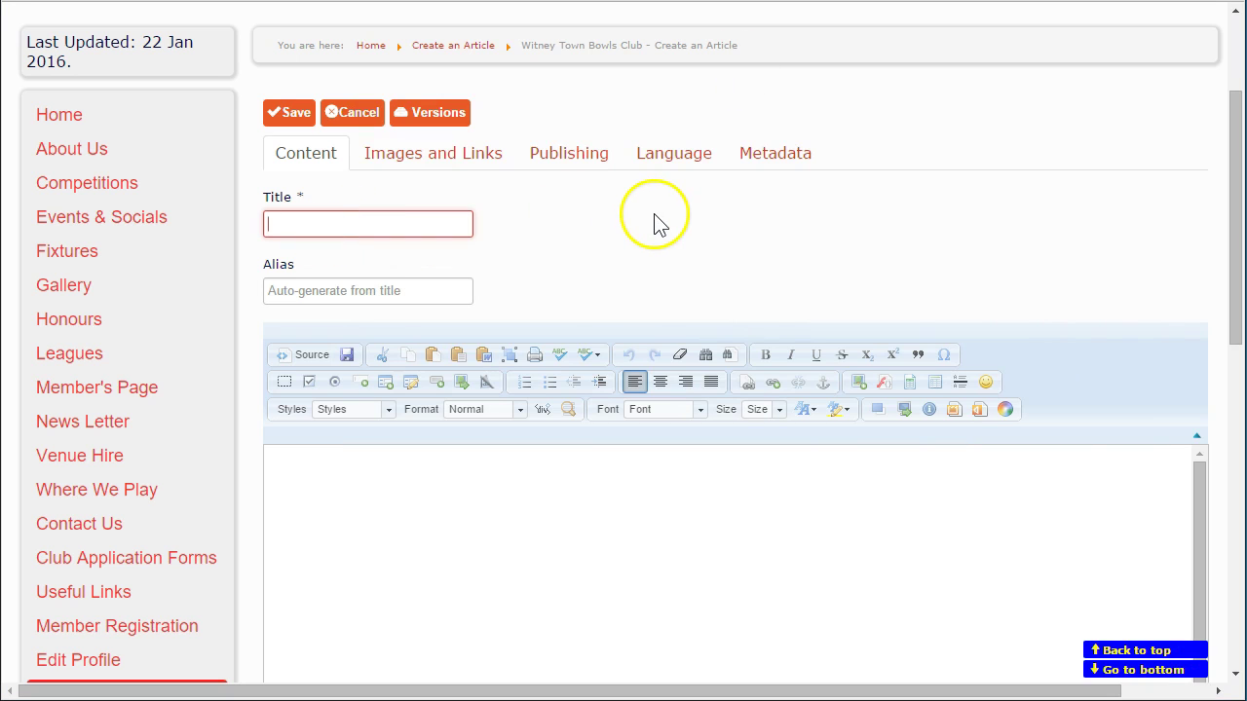
type("Witney Town Bowls Club Day Young Gala Day 2016")
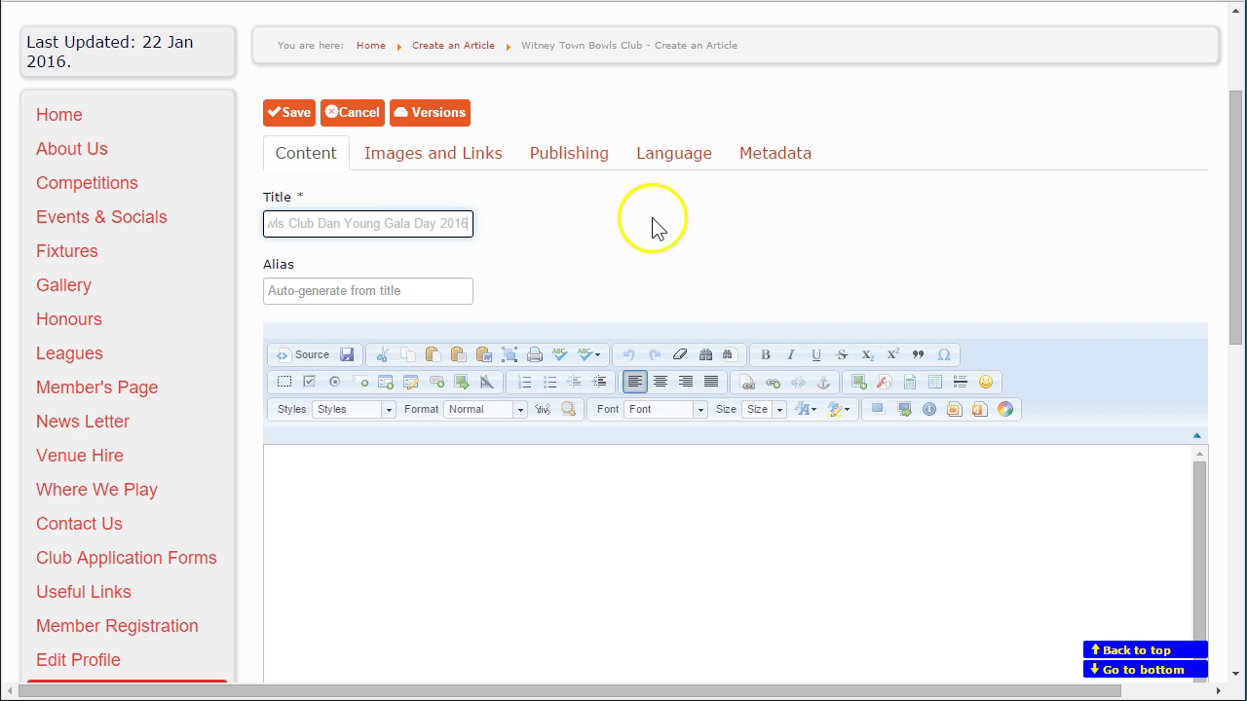
Step: Insert a hyphen after "Witney Town Bowls Club" in the article title and check the rest of the title
left_click(332, 222)
left_click_drag(331, 222, 224, 220)
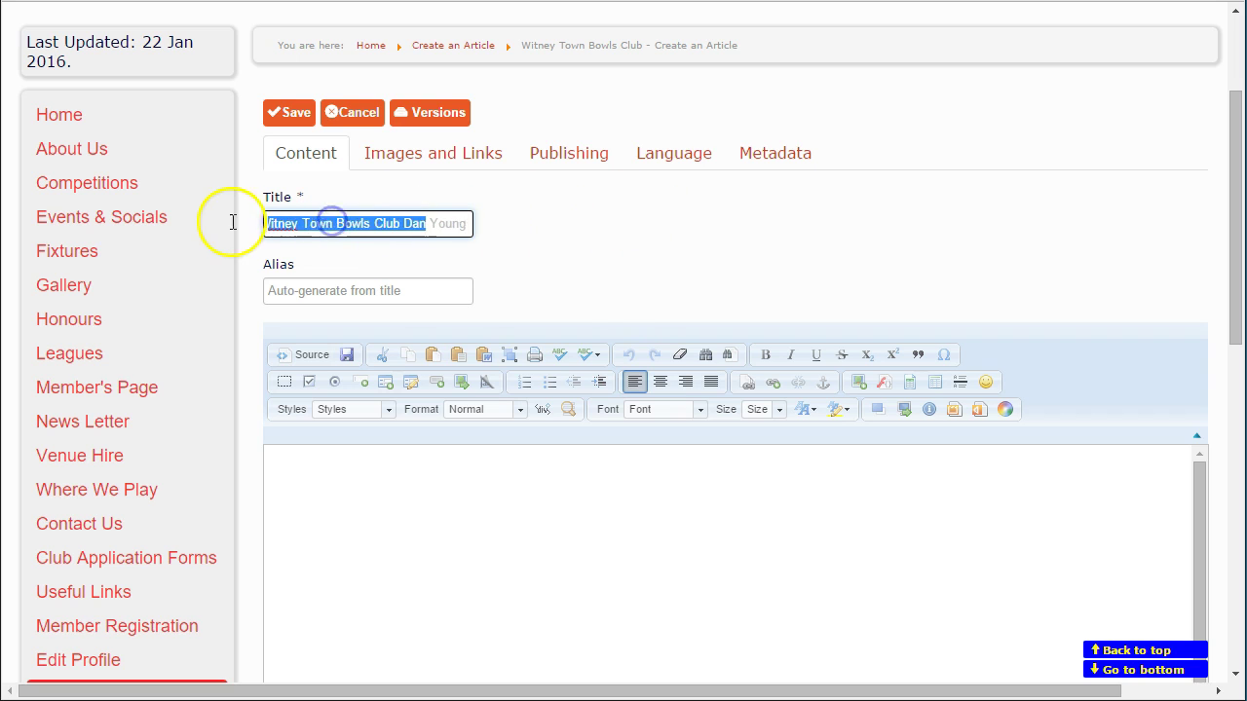
left_click(432, 222)
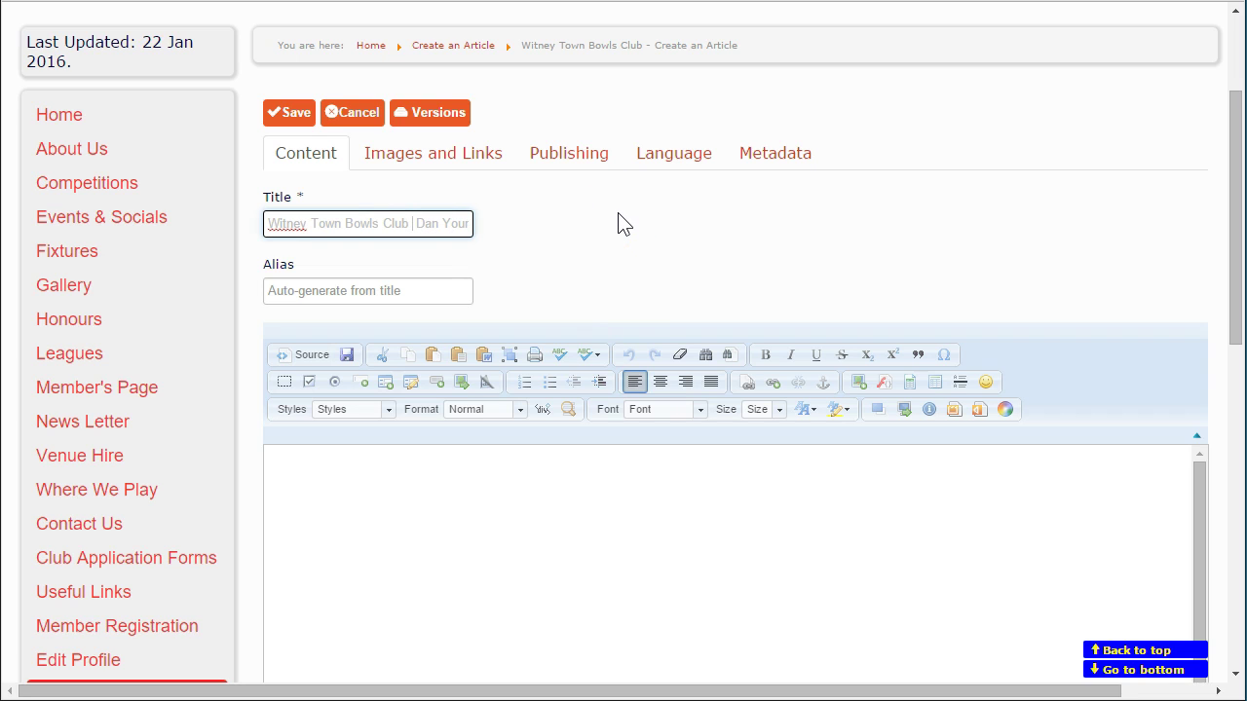
type("-")
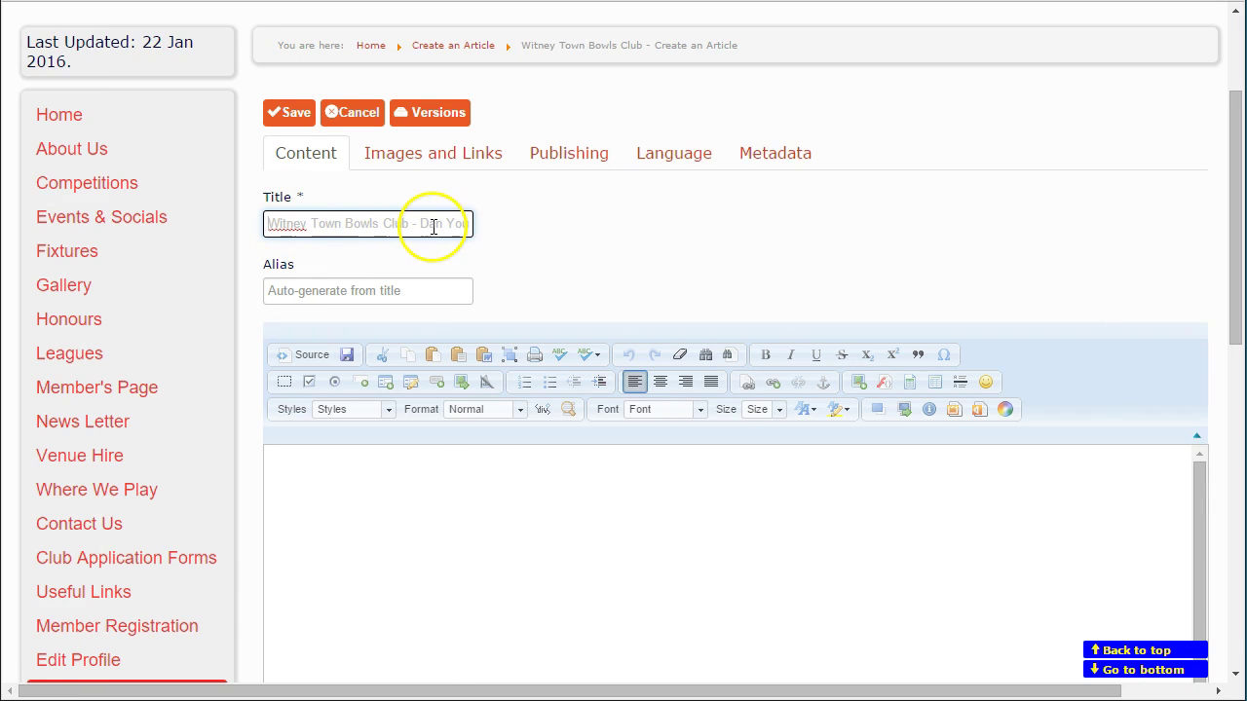
left_click_drag(437, 224, 481, 224)
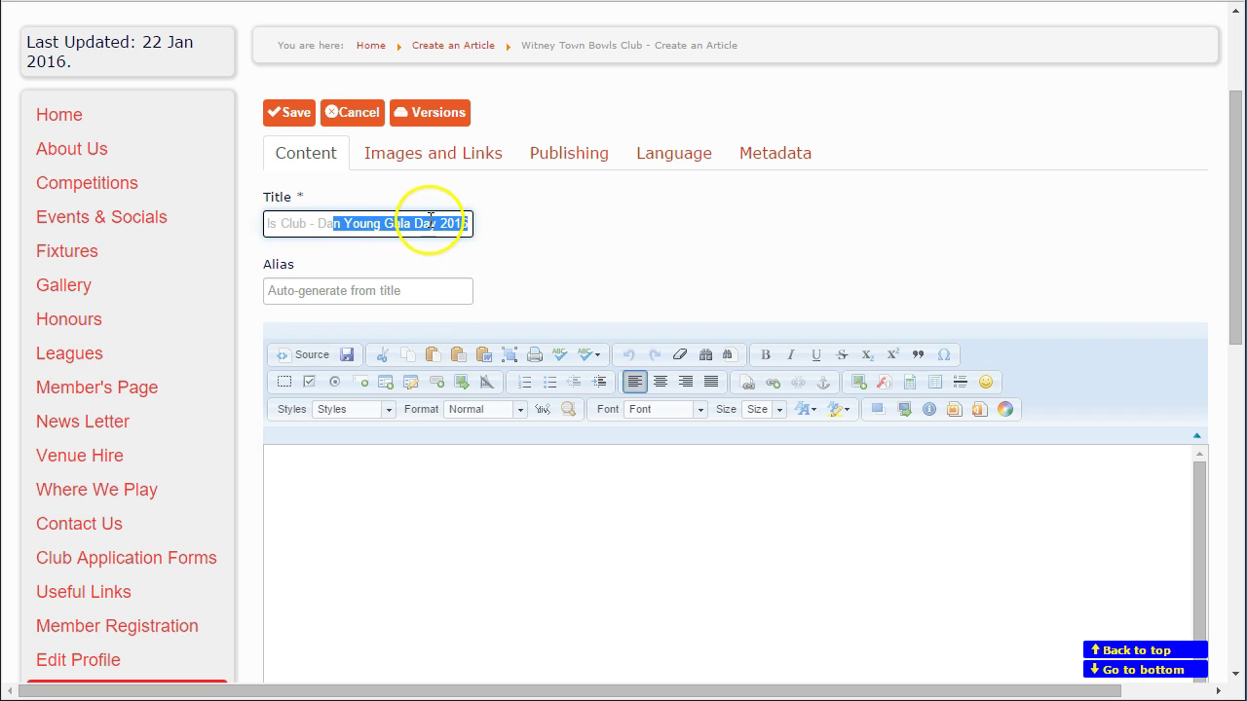
left_click(427, 223)
left_click(579, 251)
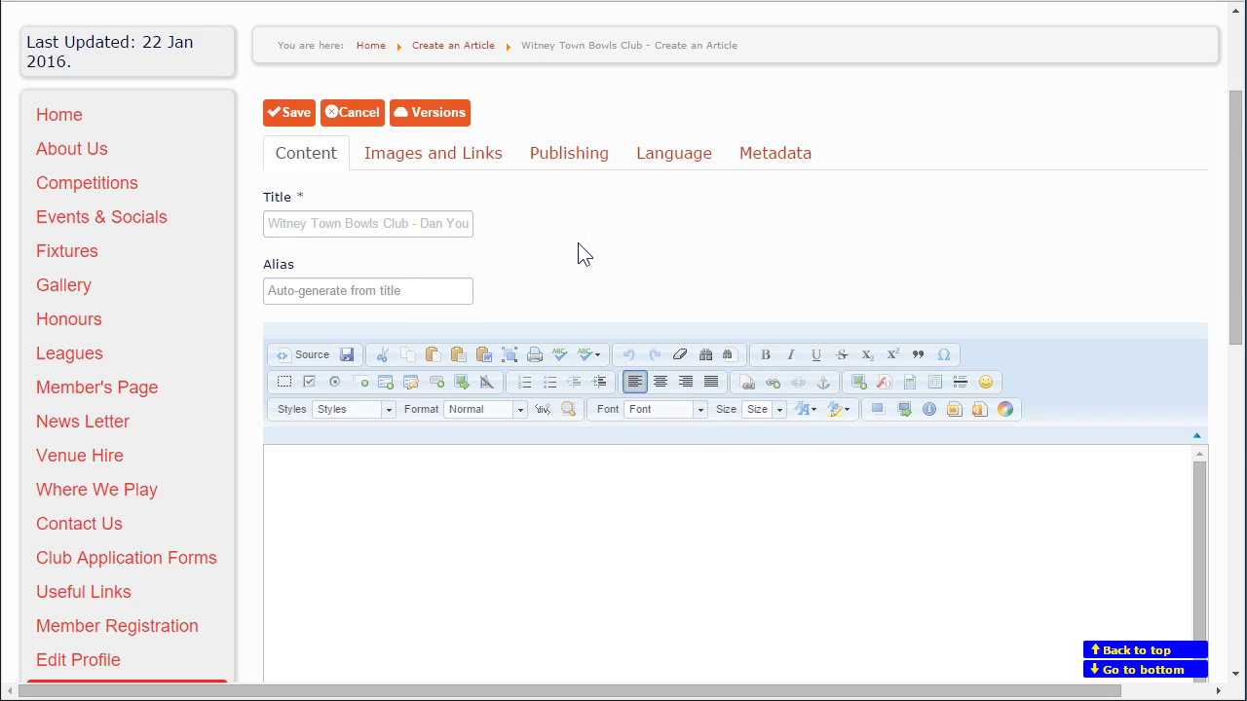
Step: Copy the cover headings on the document's last page, from the Gala Day name through "Entry Form"
scroll(579, 250, "down", 3)
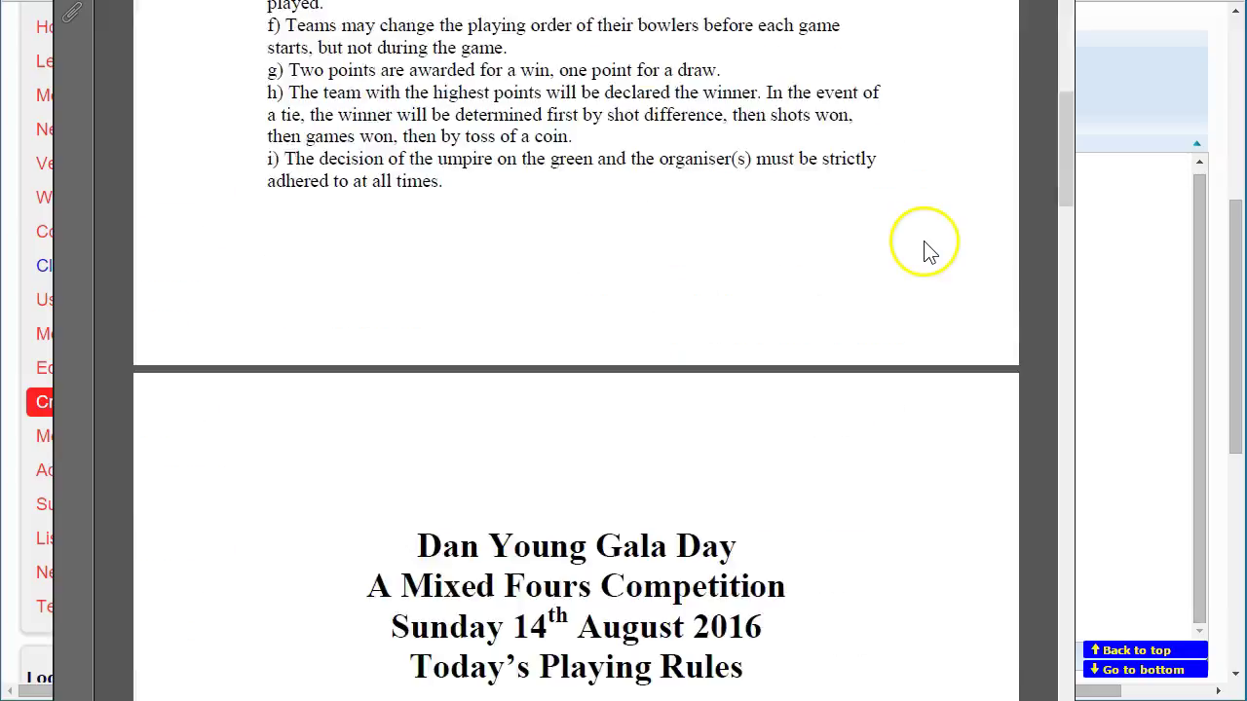
scroll(924, 247, "down", 6)
scroll(932, 255, "down", 10)
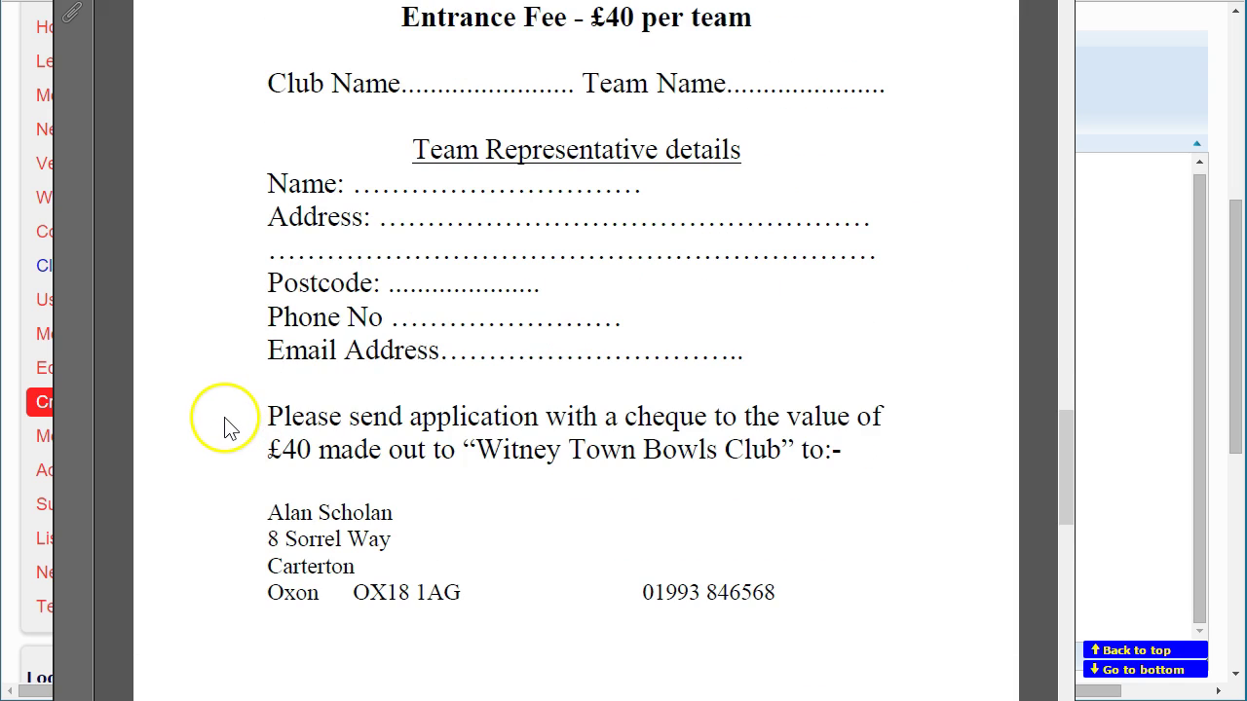
scroll(238, 409, "down", 5)
scroll(241, 409, "down", 3)
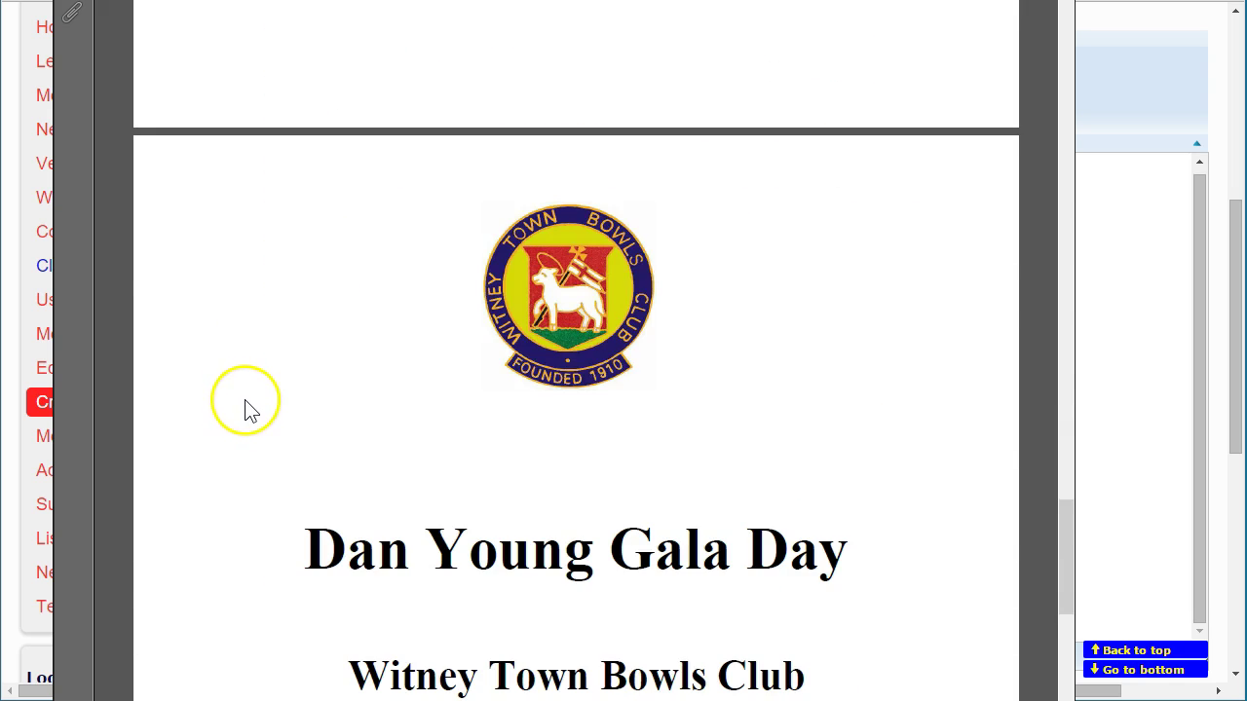
scroll(250, 371, "down", 3)
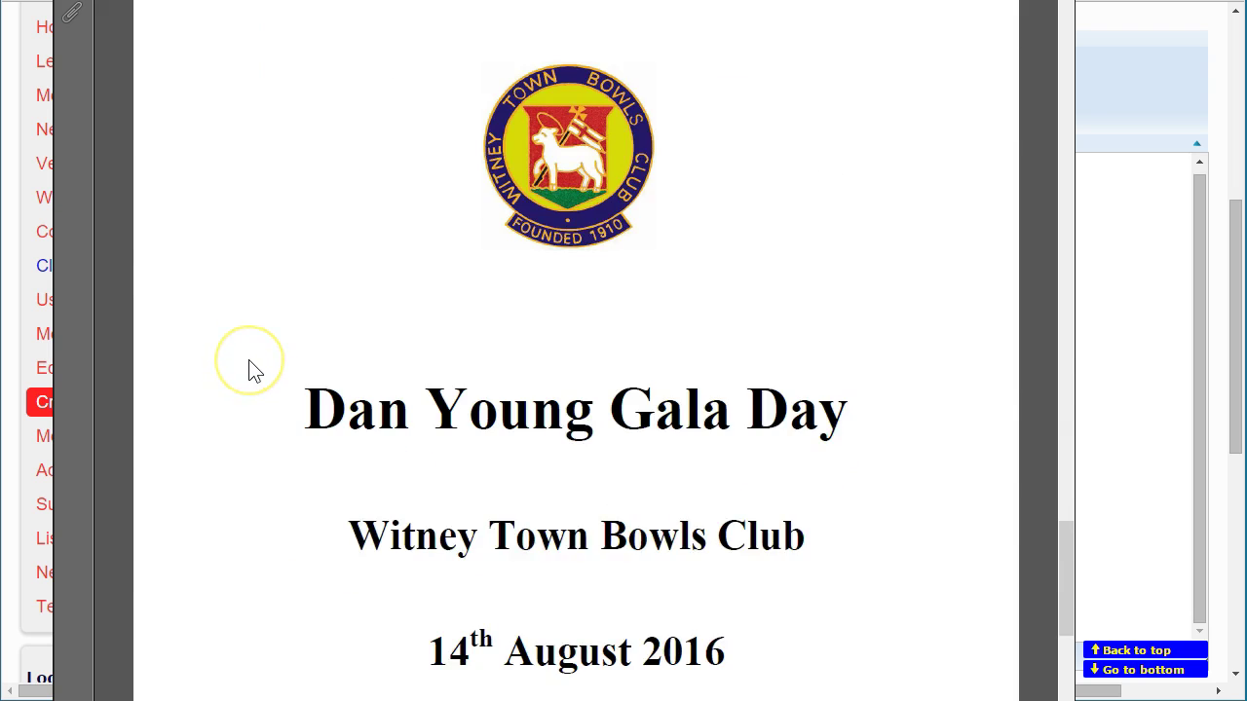
scroll(251, 356, "down", 3)
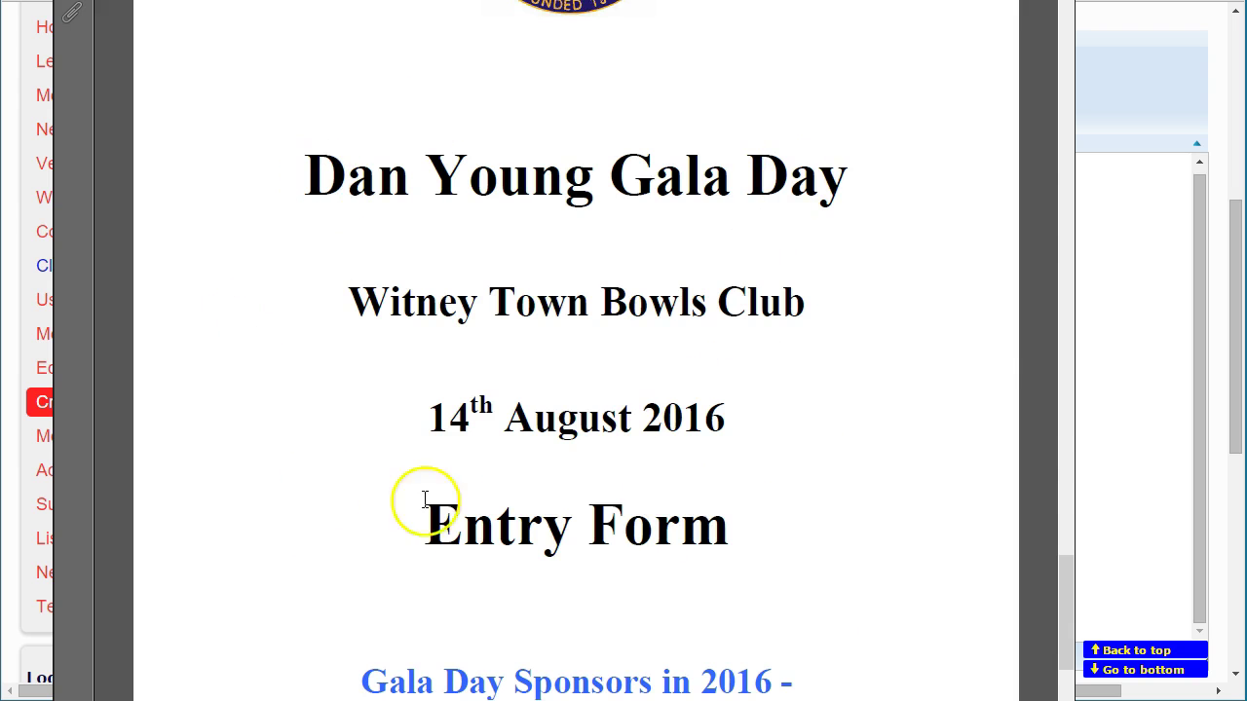
scroll(220, 370, "down", 2)
scroll(224, 380, "down", 1)
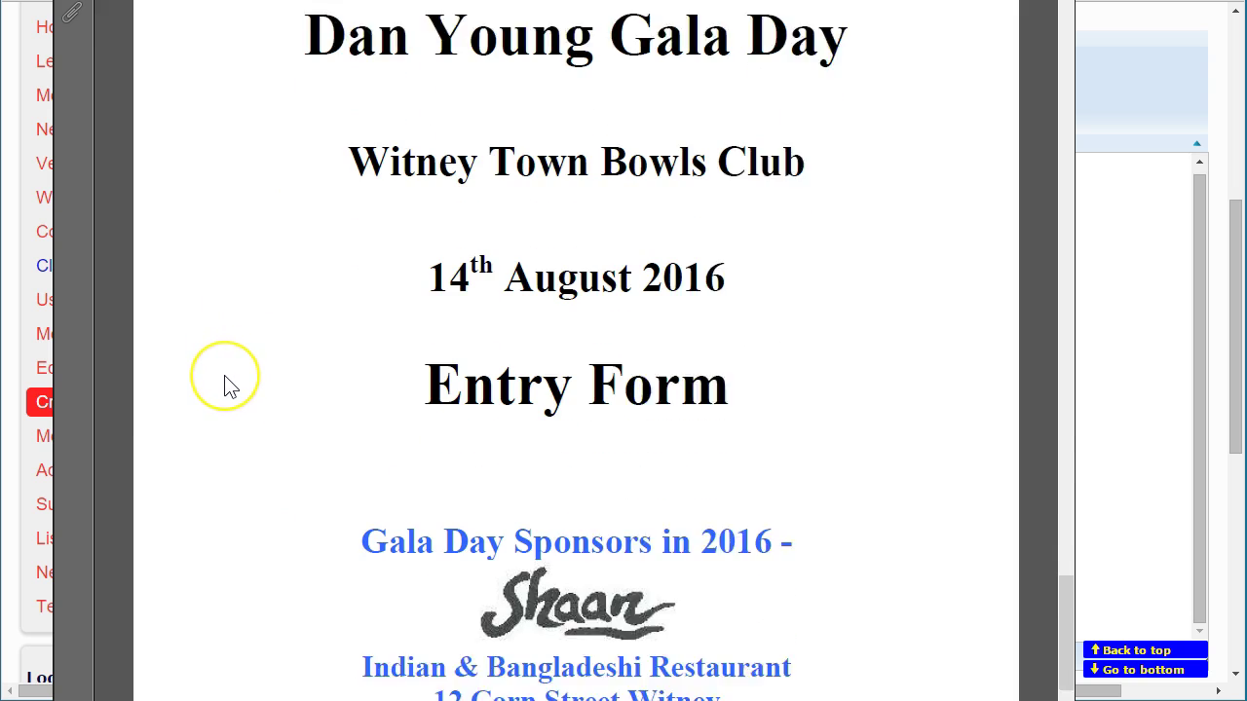
scroll(230, 386, "up", 3)
left_click_drag(314, 130, 702, 449)
key("ctrl+c")
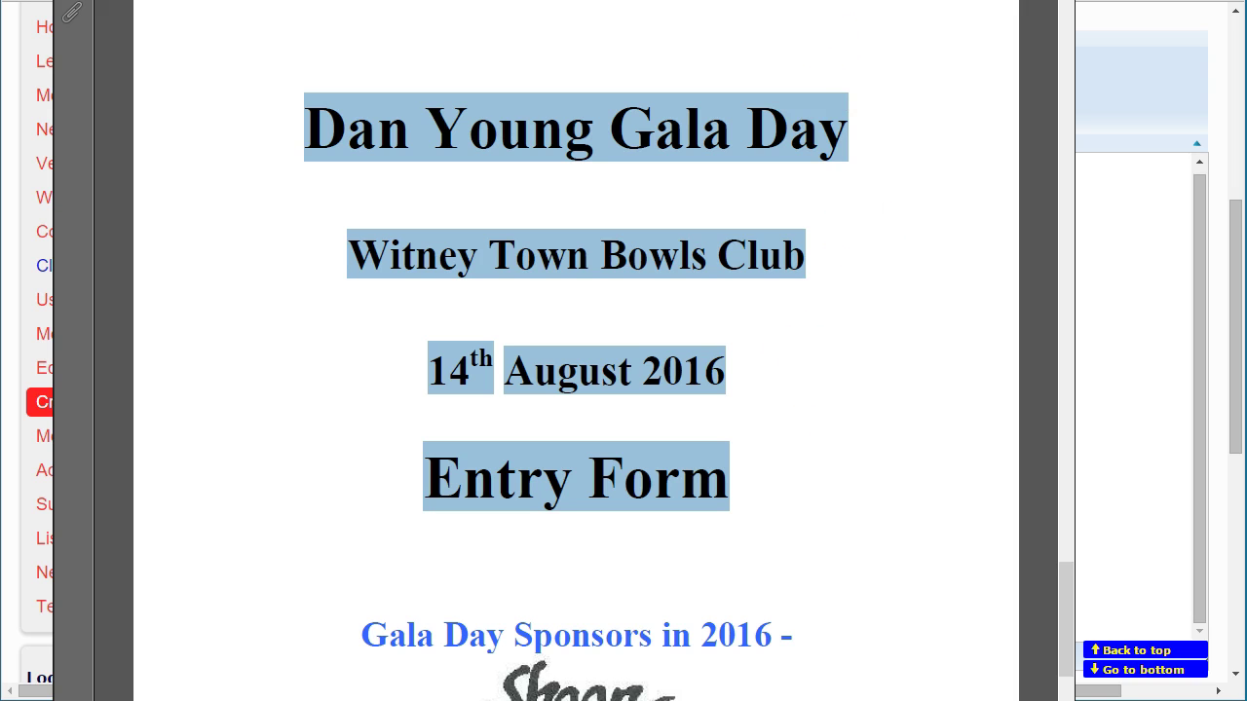
Step: Paste the copied Gala Day entry form headings into the article body as plain text
left_click_drag(585, 0, 1245, 4)
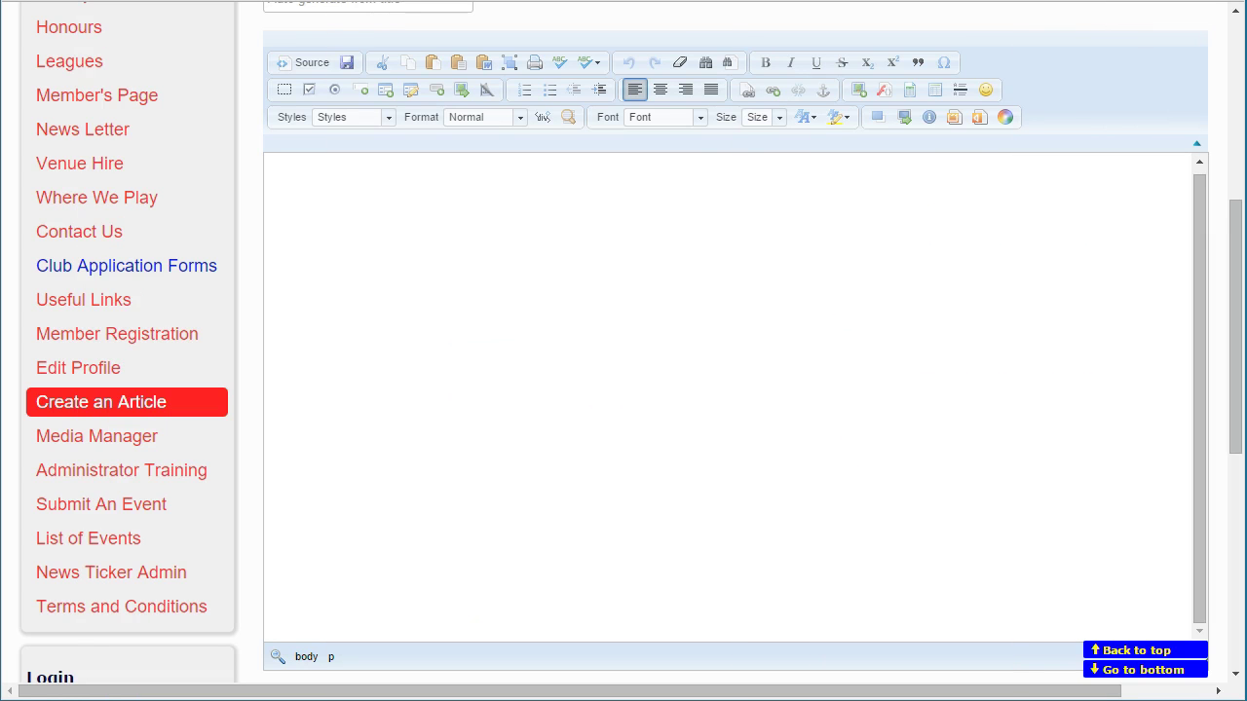
left_click(564, 187)
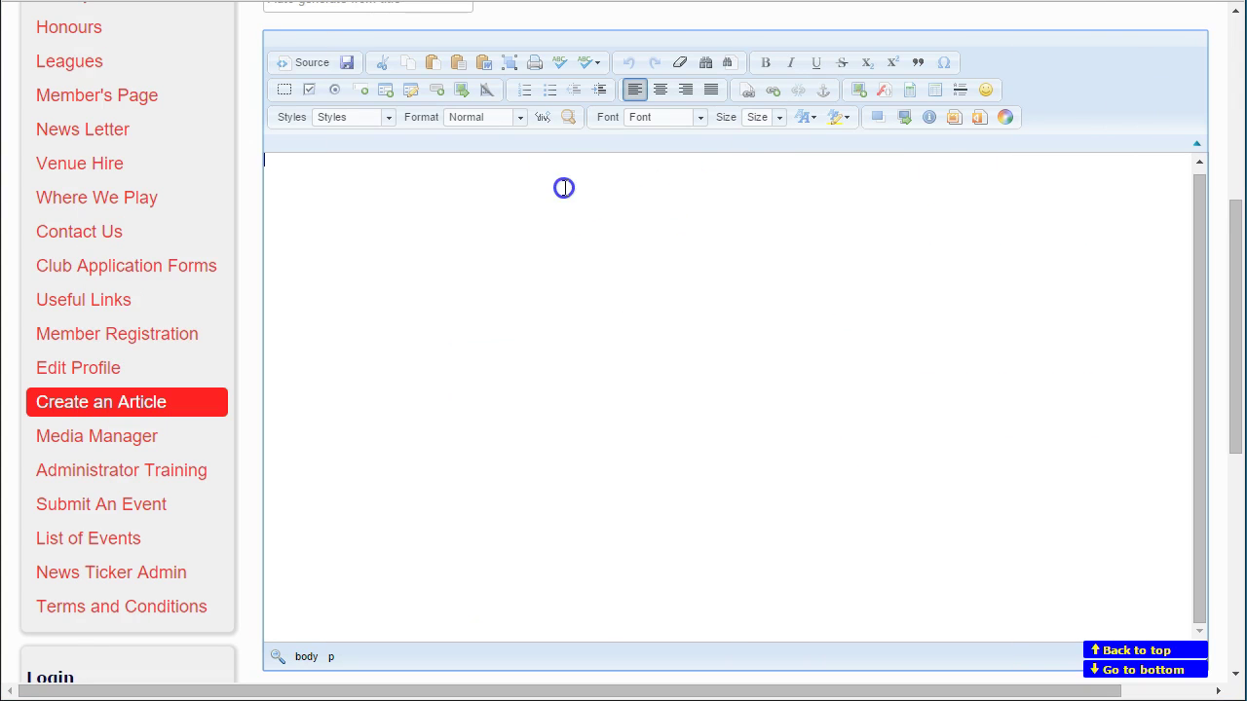
left_click(460, 64)
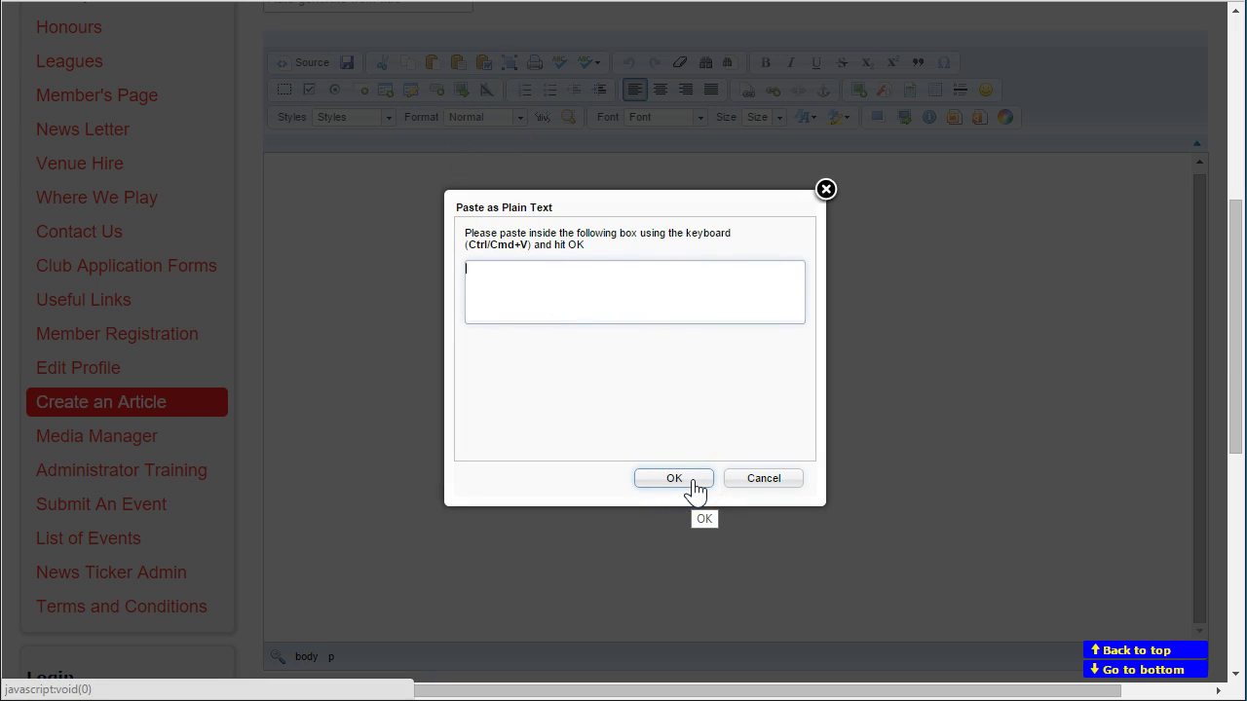
key("ctrl+v")
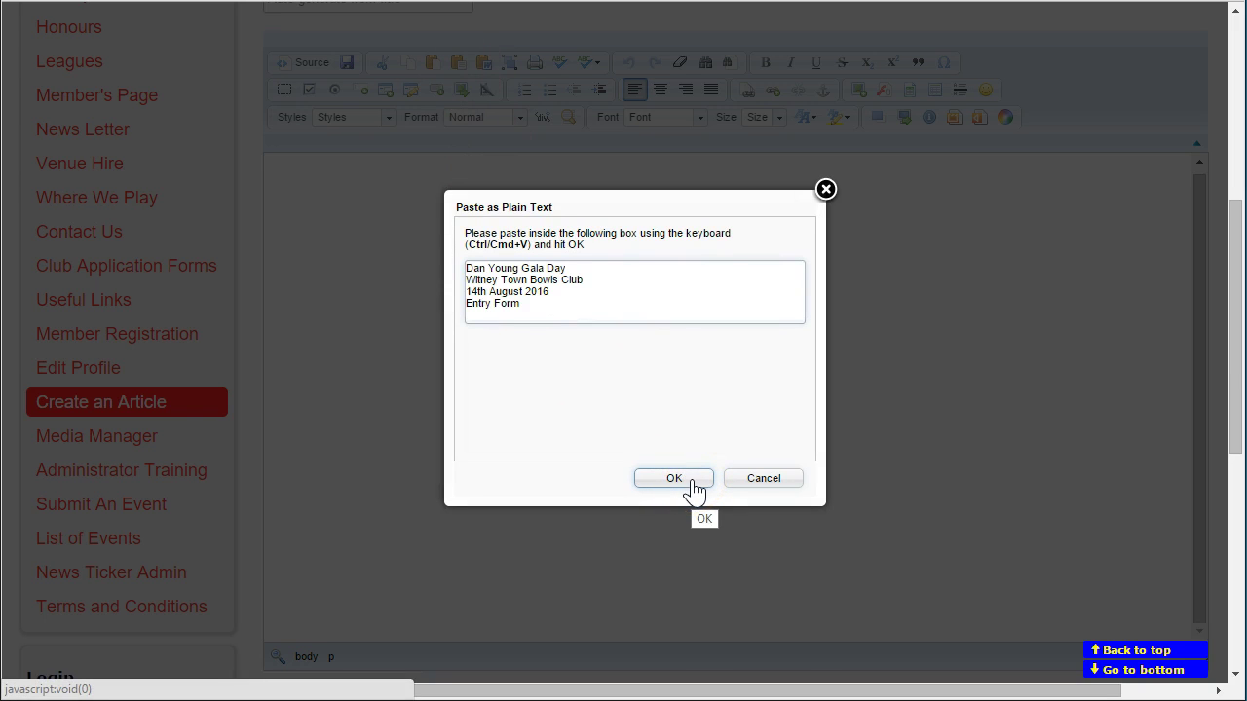
left_click(674, 479)
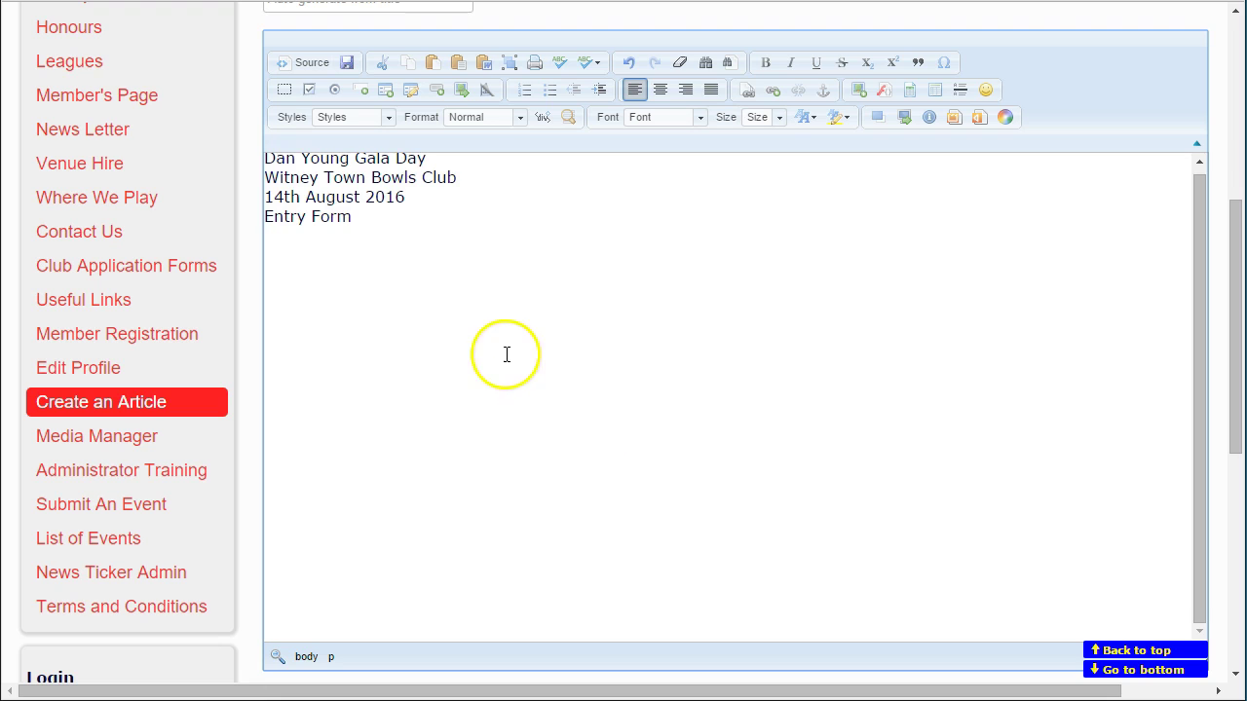
Step: Copy the first two numbered rules, on the Gala Day venue and the twelve-team tournament, from the document's rules page
scroll(496, 354, "up", 2)
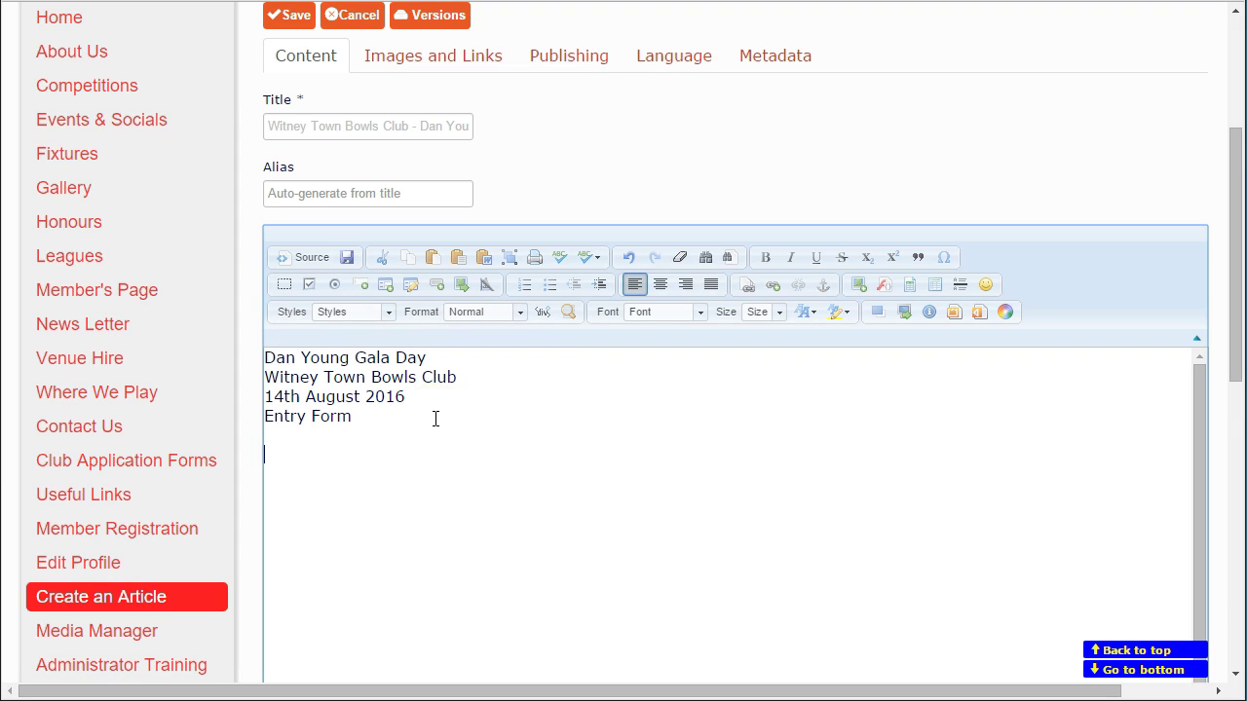
left_click(718, 473)
left_click_drag(1246, 1, 624, 0)
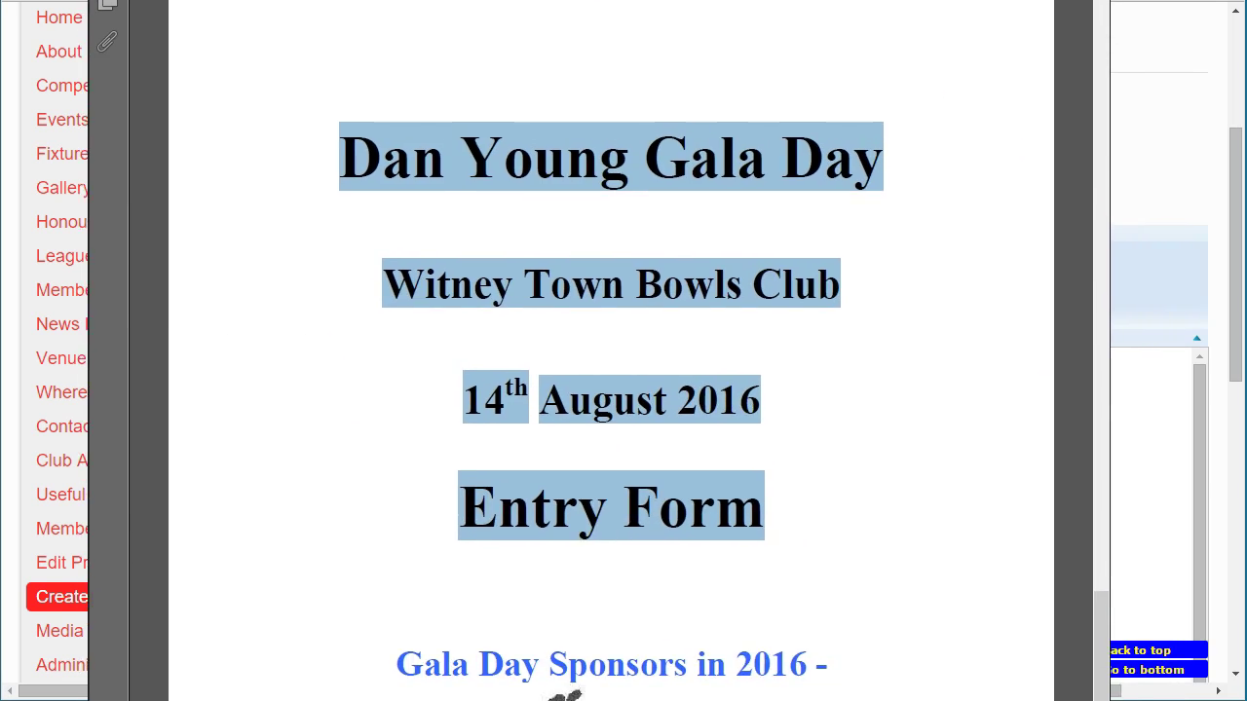
scroll(264, 320, "up", 5)
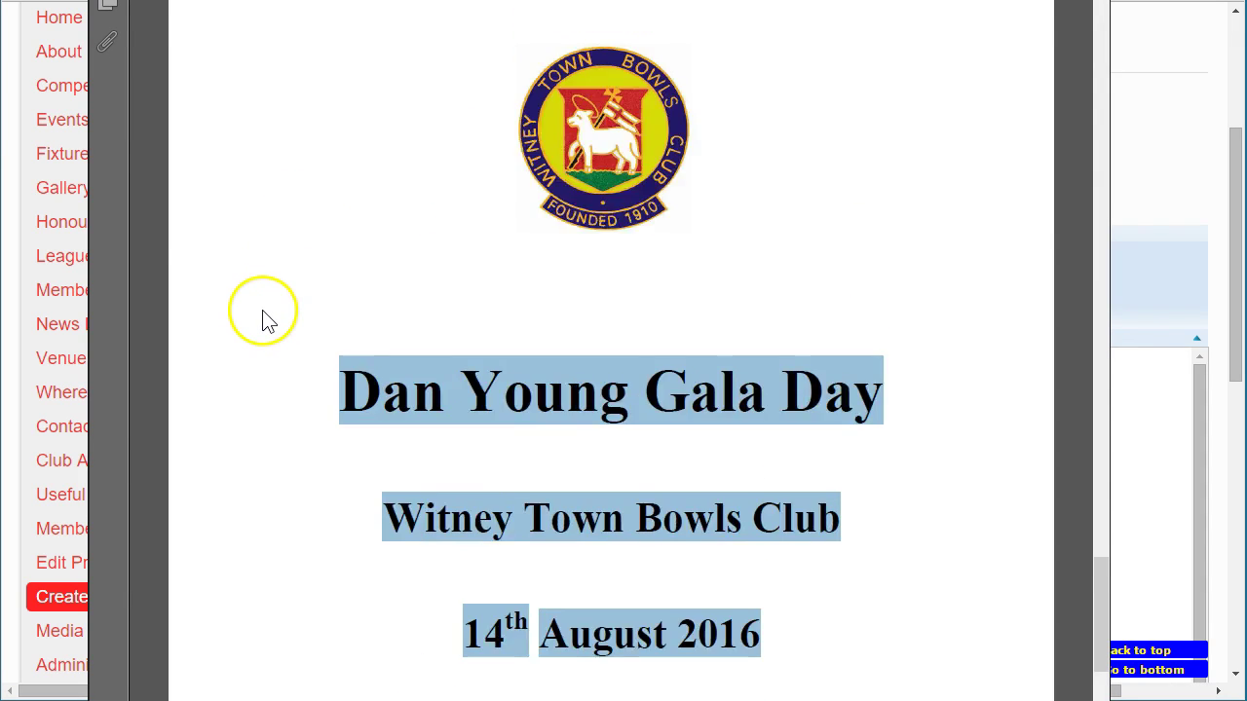
scroll(272, 307, "up", 10)
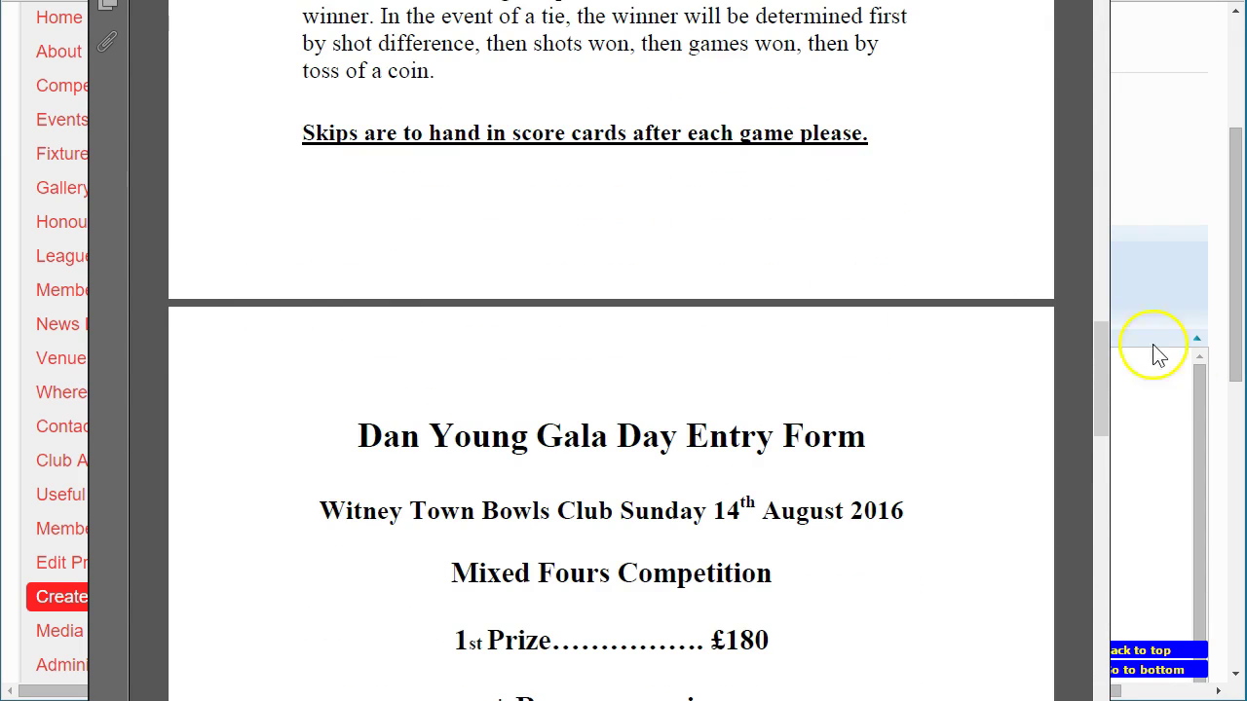
left_click_drag(1105, 375, 1105, 312)
left_click_drag(302, 207, 824, 276)
key("ctrl+c")
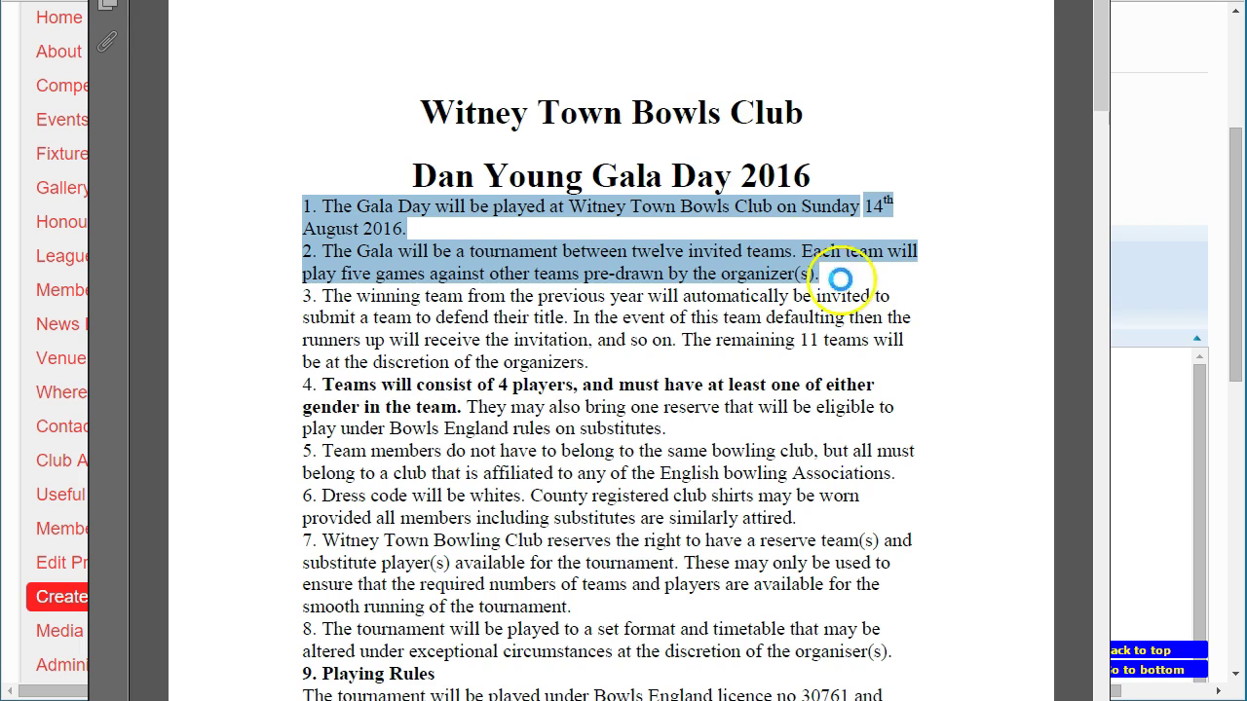
Step: Paste the two copied rules as plain text below the "Entry Form" heading in the article body
key("alt+Tab")
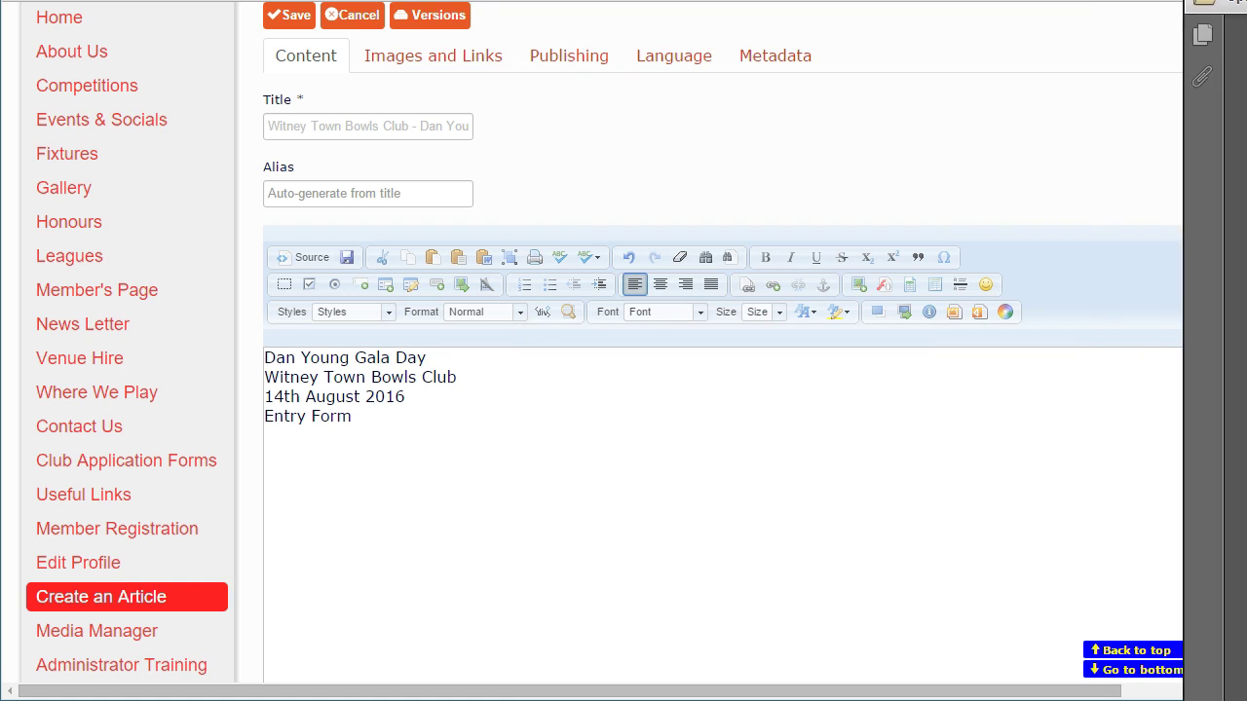
left_click(304, 439)
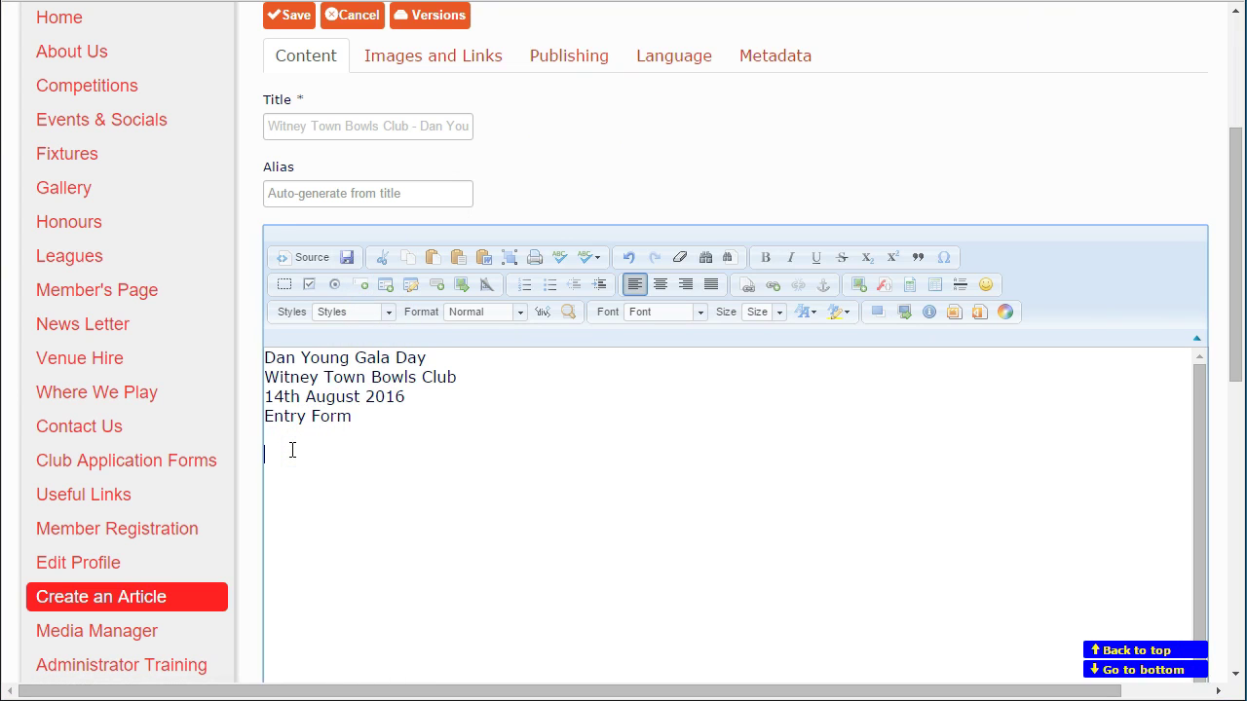
left_click(459, 259)
left_click(510, 286)
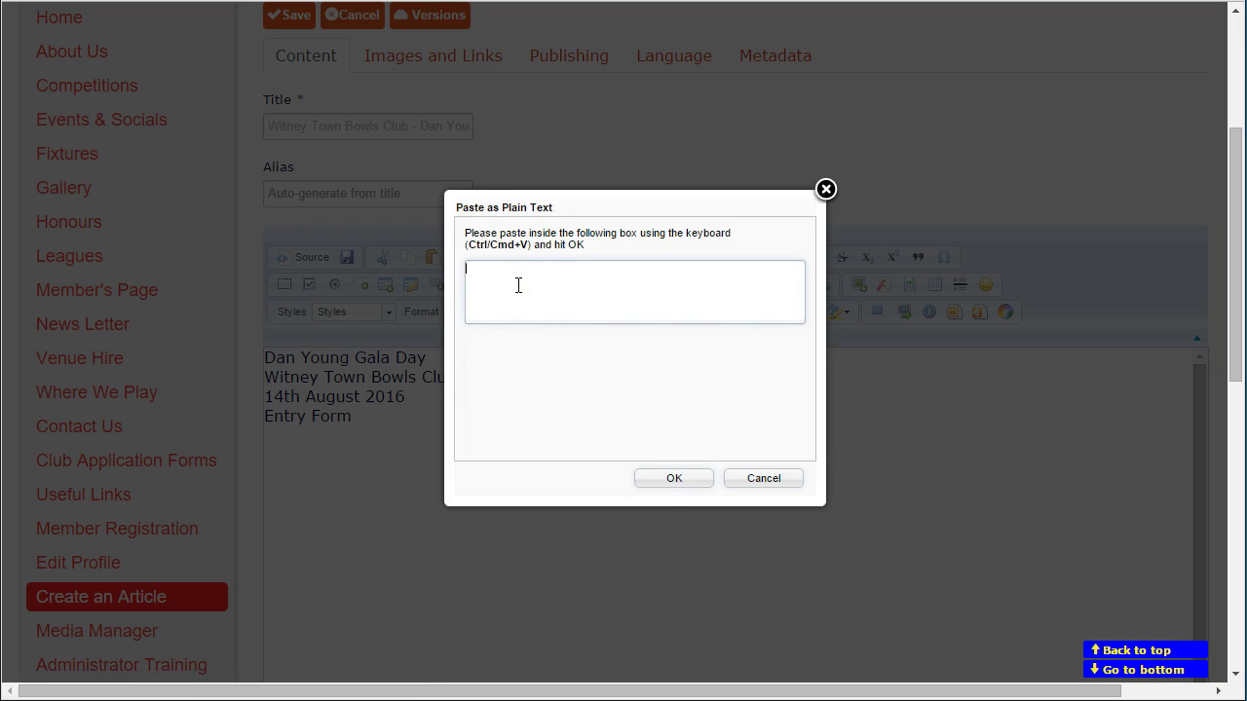
key("ctrl+v")
left_click(674, 478)
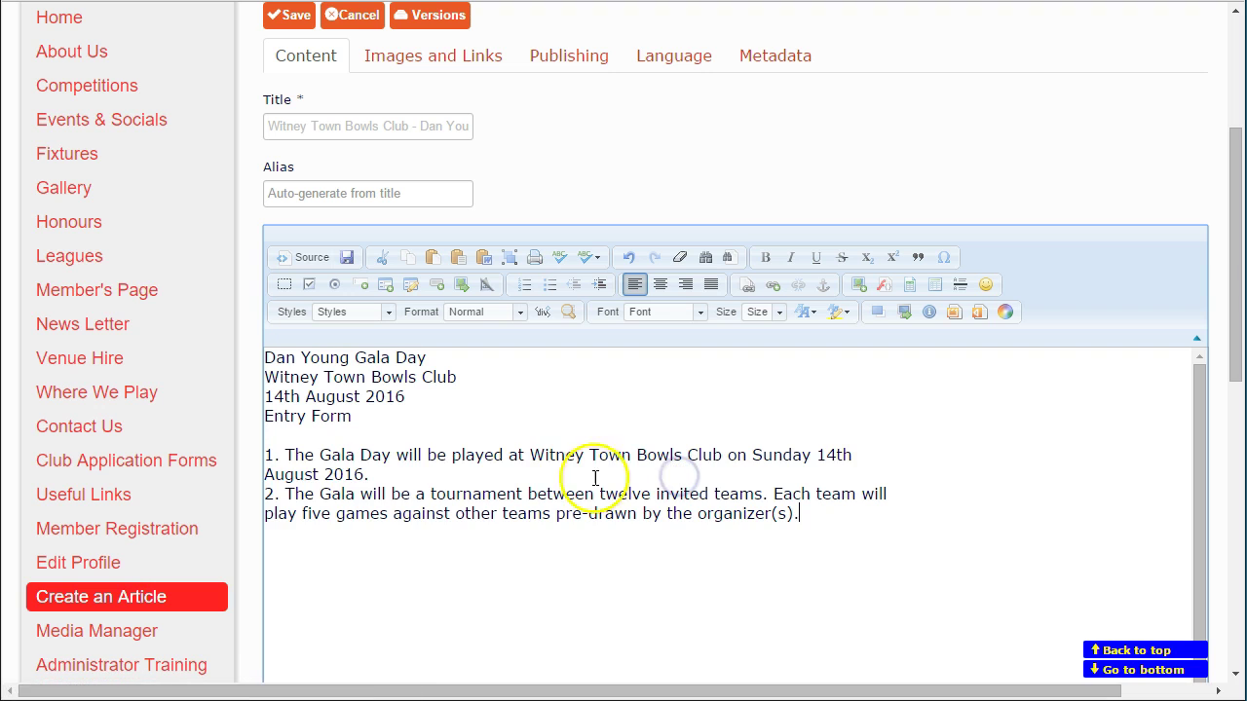
Step: Remove the numbers "1." and "2." from the start of the two pasted rules
left_click(286, 455)
key("BackSpace")
key("BackSpace")
key("BackSpace")
key("BackSpace")
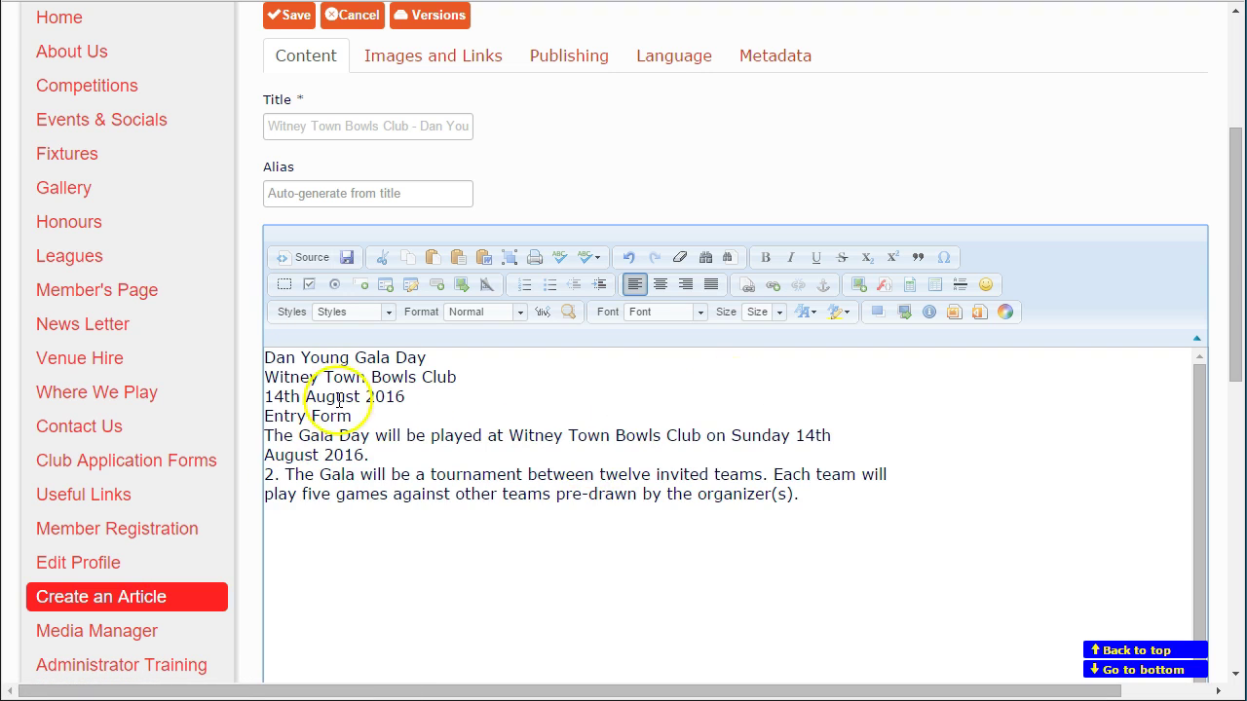
left_click(281, 476)
key("BackSpace")
key("BackSpace")
key("BackSpace")
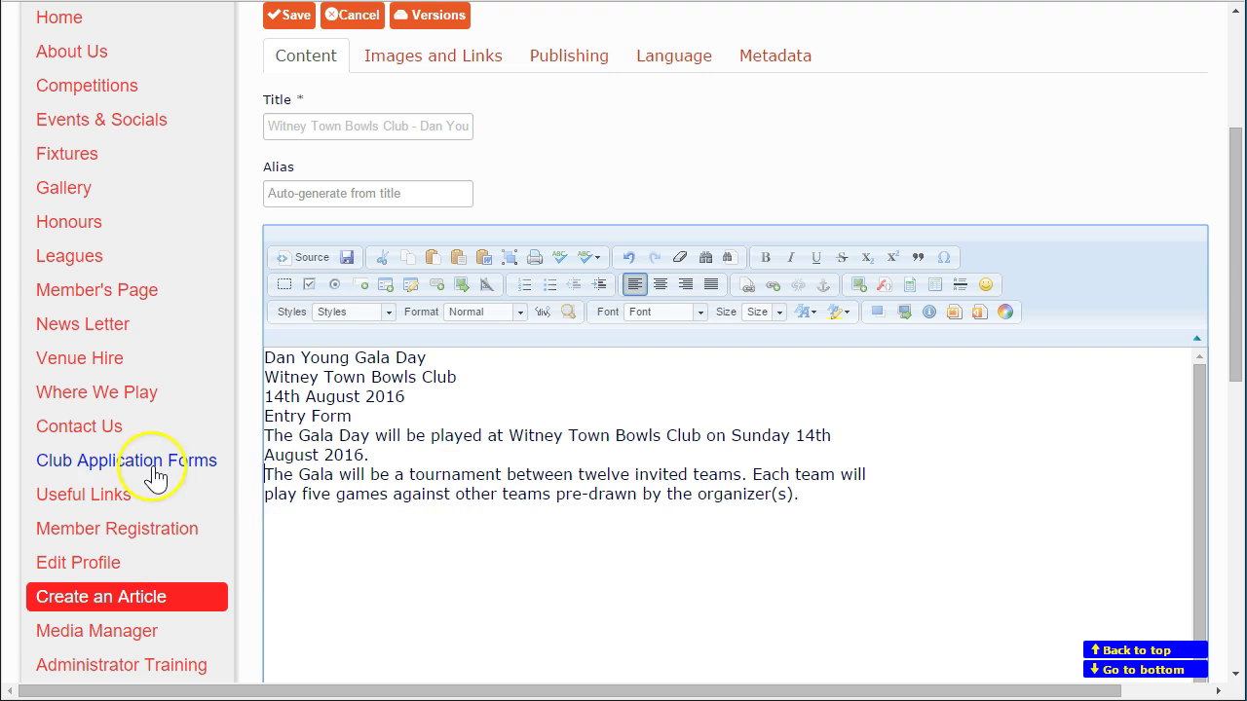
Step: Insert a blank line below "Entry Form" and join the first rule's two lines into one sentence ending "14th August 2016."
left_click(268, 436)
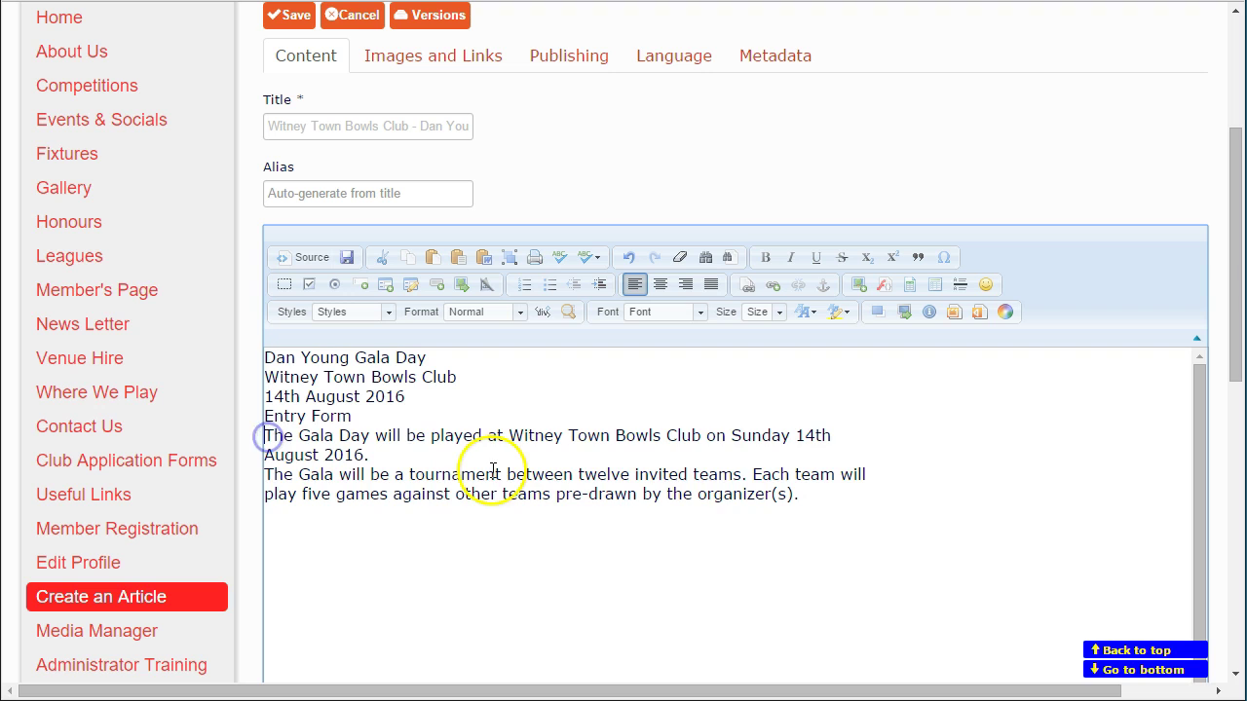
key("Return")
left_click(266, 494)
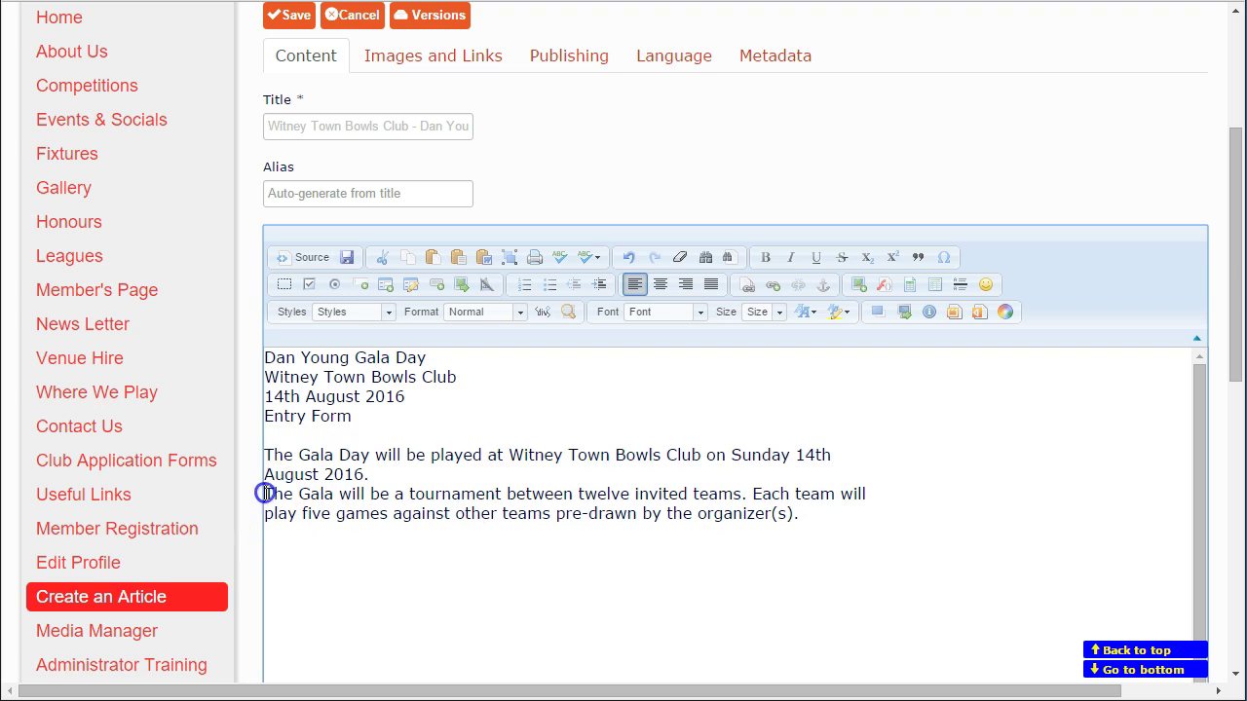
left_click(864, 452)
key("Delete")
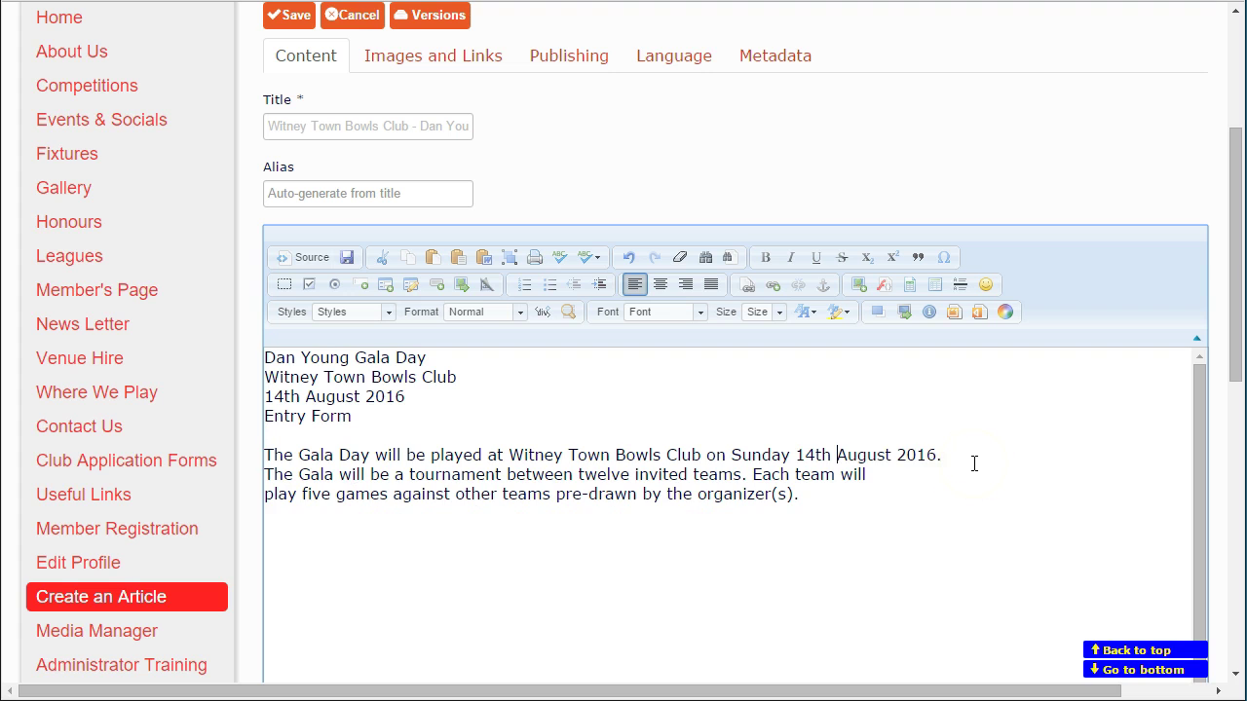
Step: Insert a blank line before the twelve-team tournament sentence and remove the line break after "Each team will"
left_click(975, 463)
key("Return")
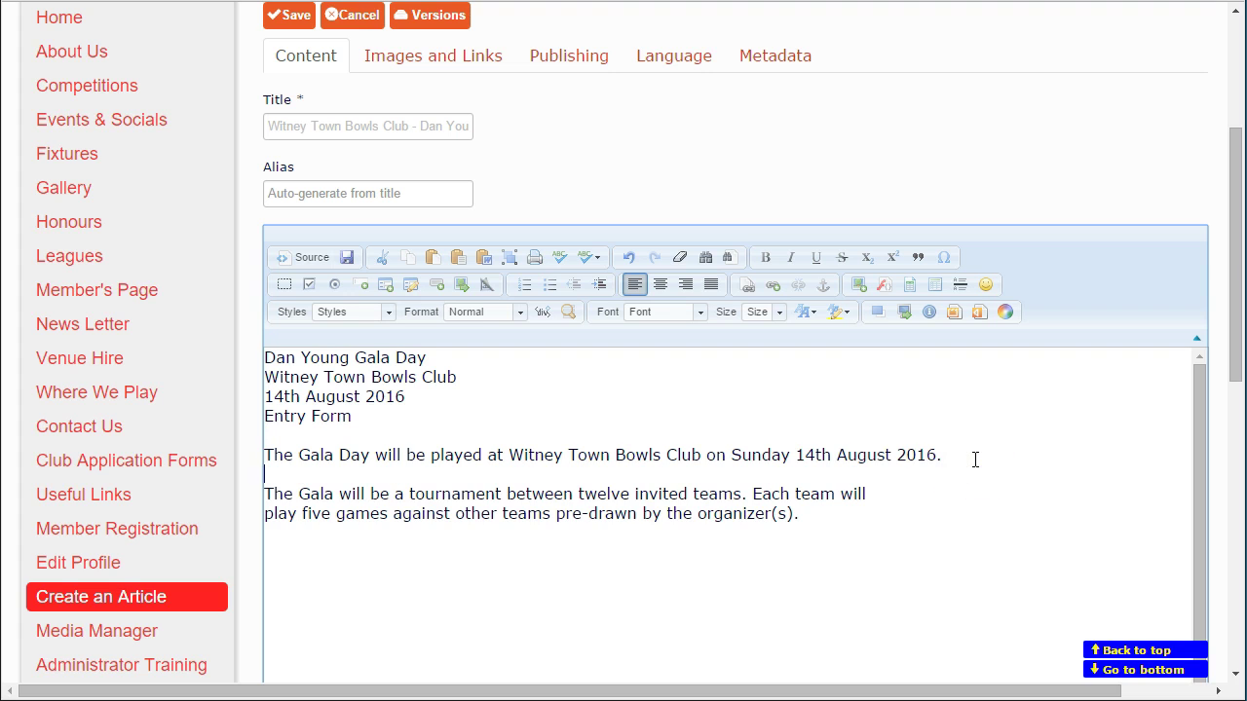
left_click(891, 491)
key("Delete")
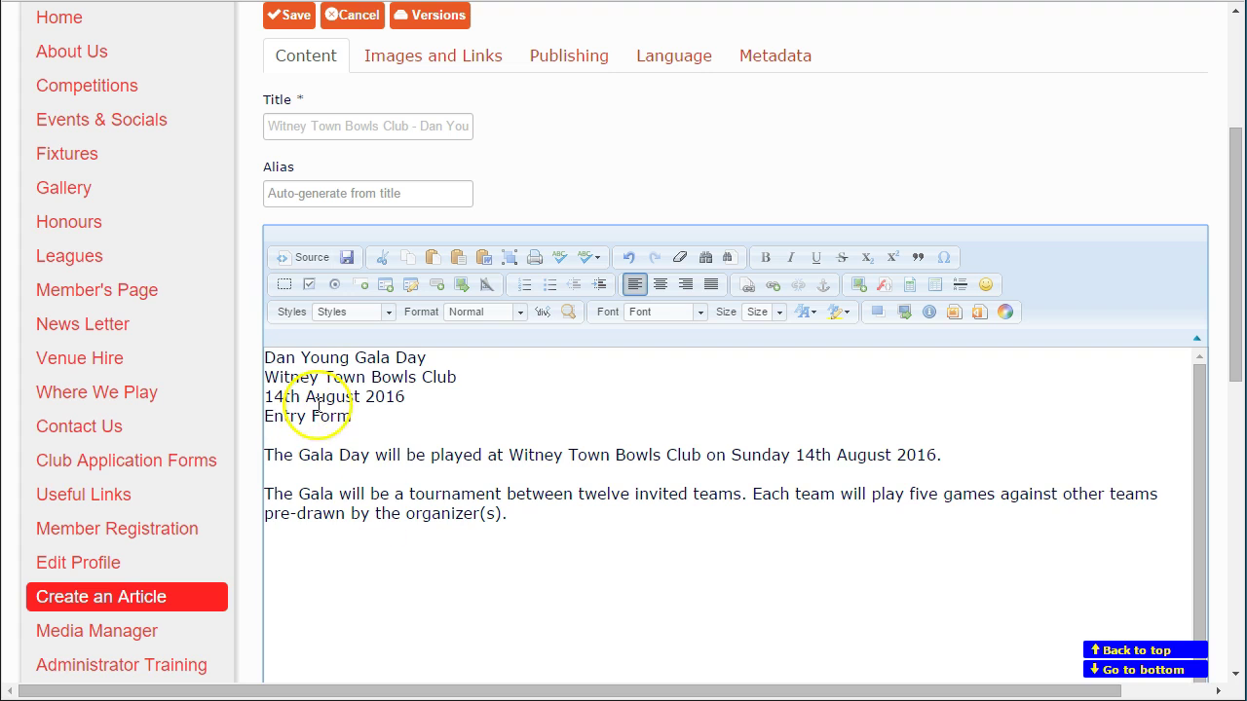
left_click(631, 375)
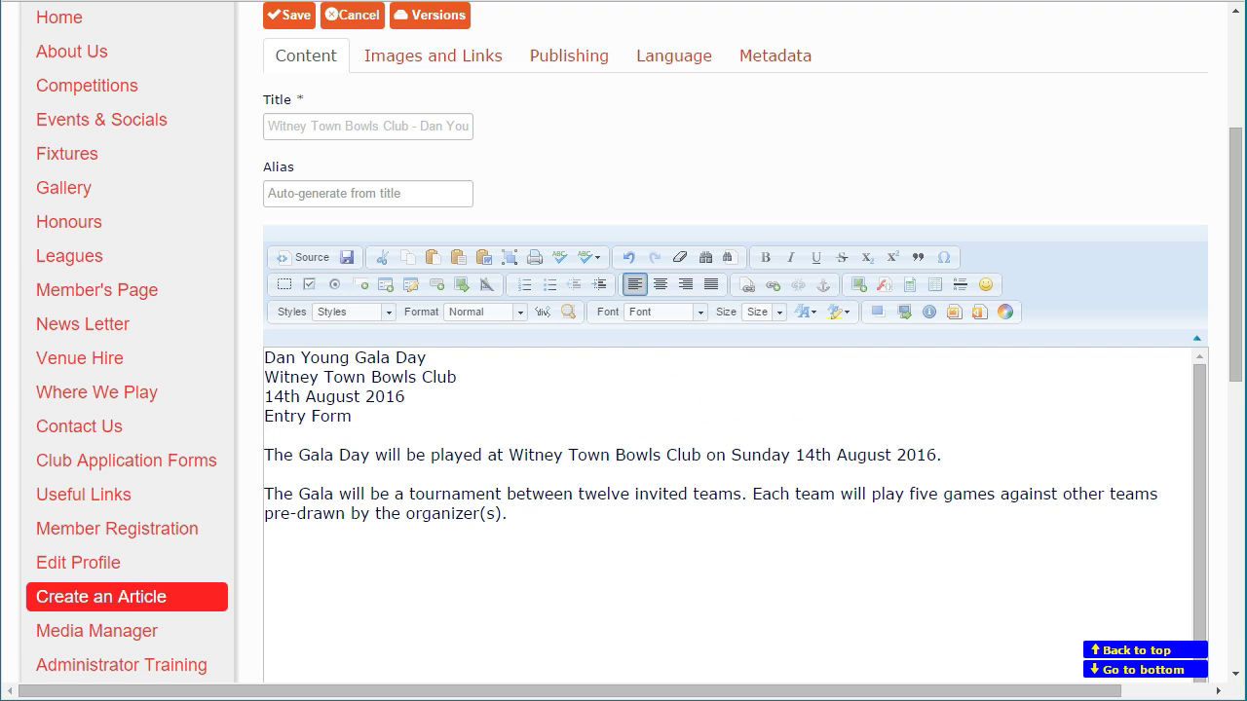
Step: Switch to the entry form document and zoom out on its last page until the cover from badge to sponsor details fits
left_click_drag(1246, 19, 823, 0)
scroll(223, 233, "down", 4)
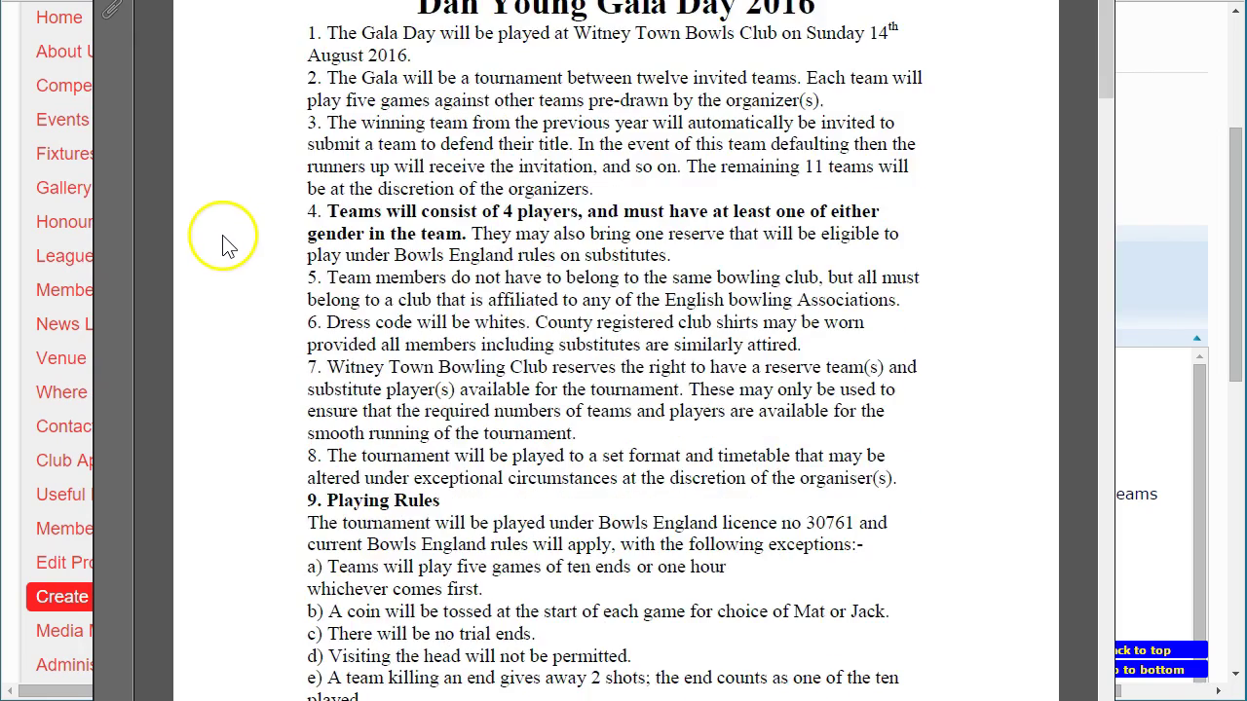
left_click_drag(1107, 68, 1104, 625)
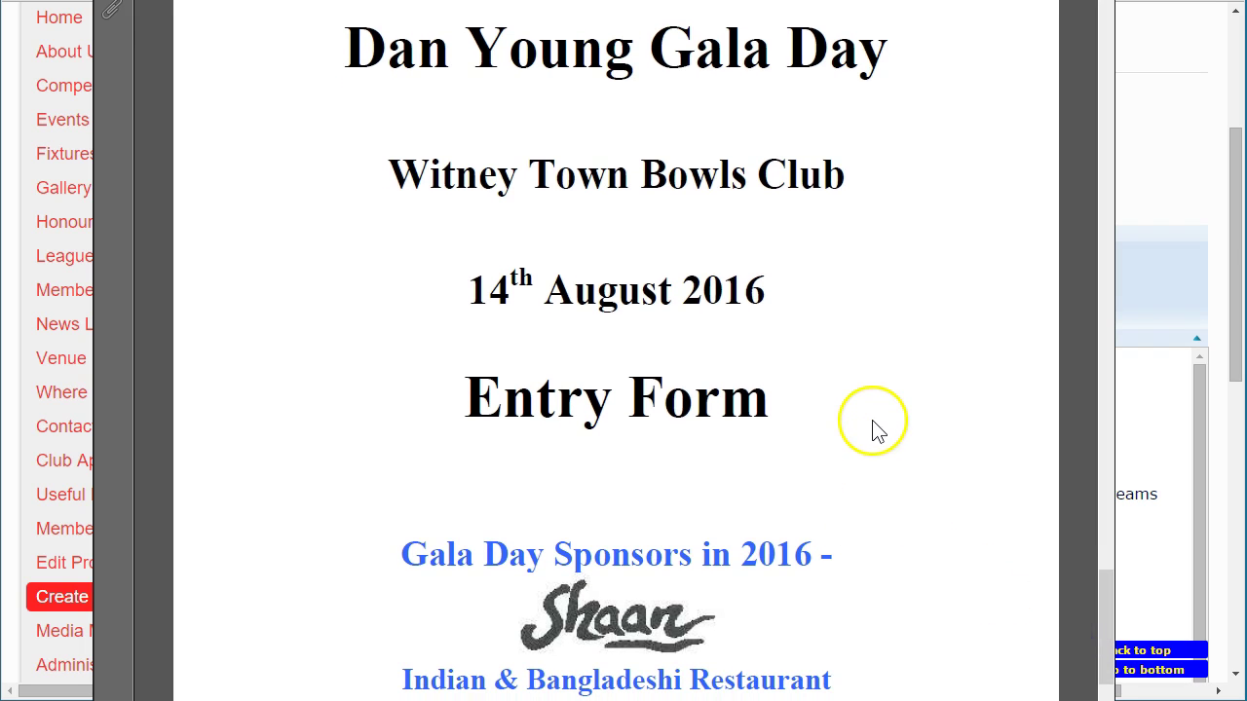
scroll(873, 409, "up", 1)
scroll(873, 409, "down", 3)
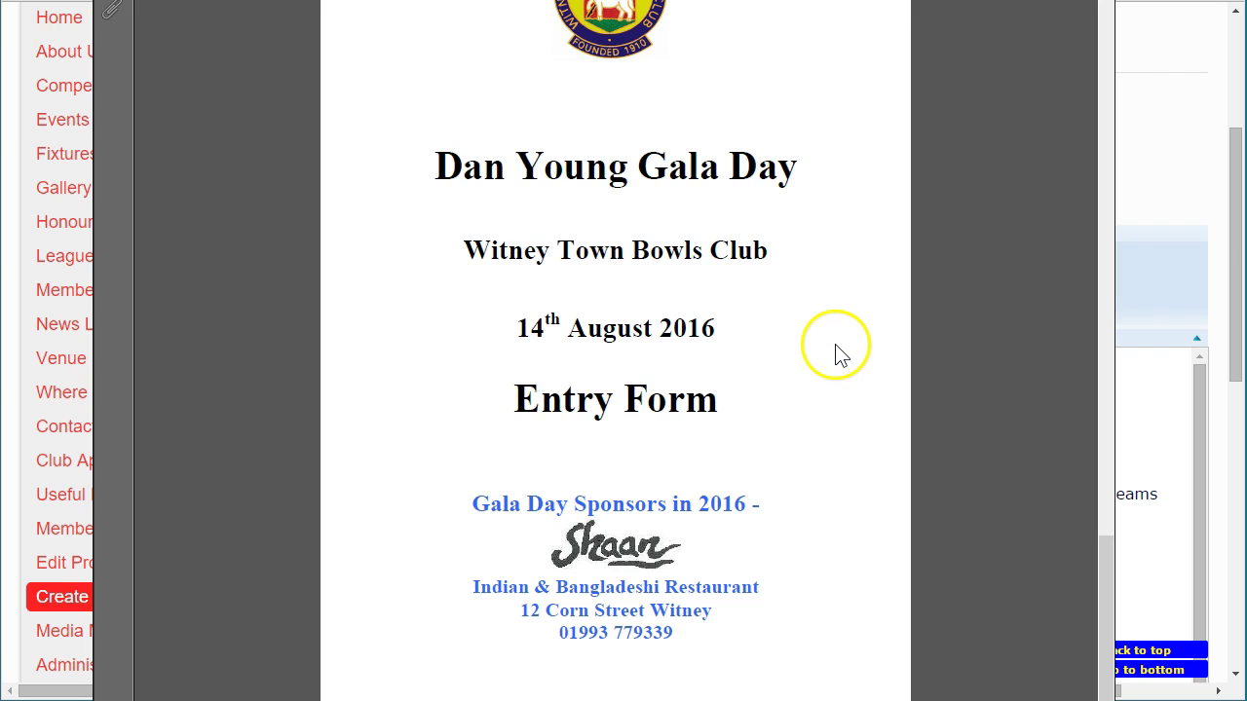
scroll(843, 345, "up", 2)
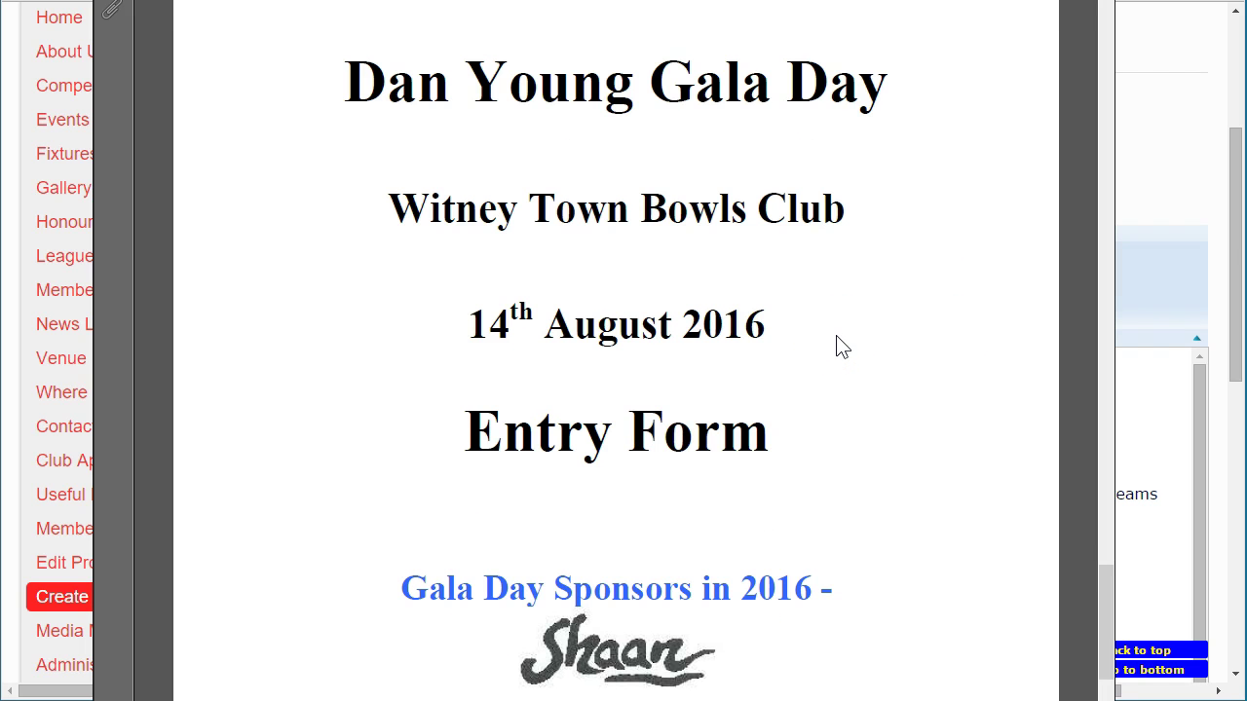
scroll(854, 325, "down", 2)
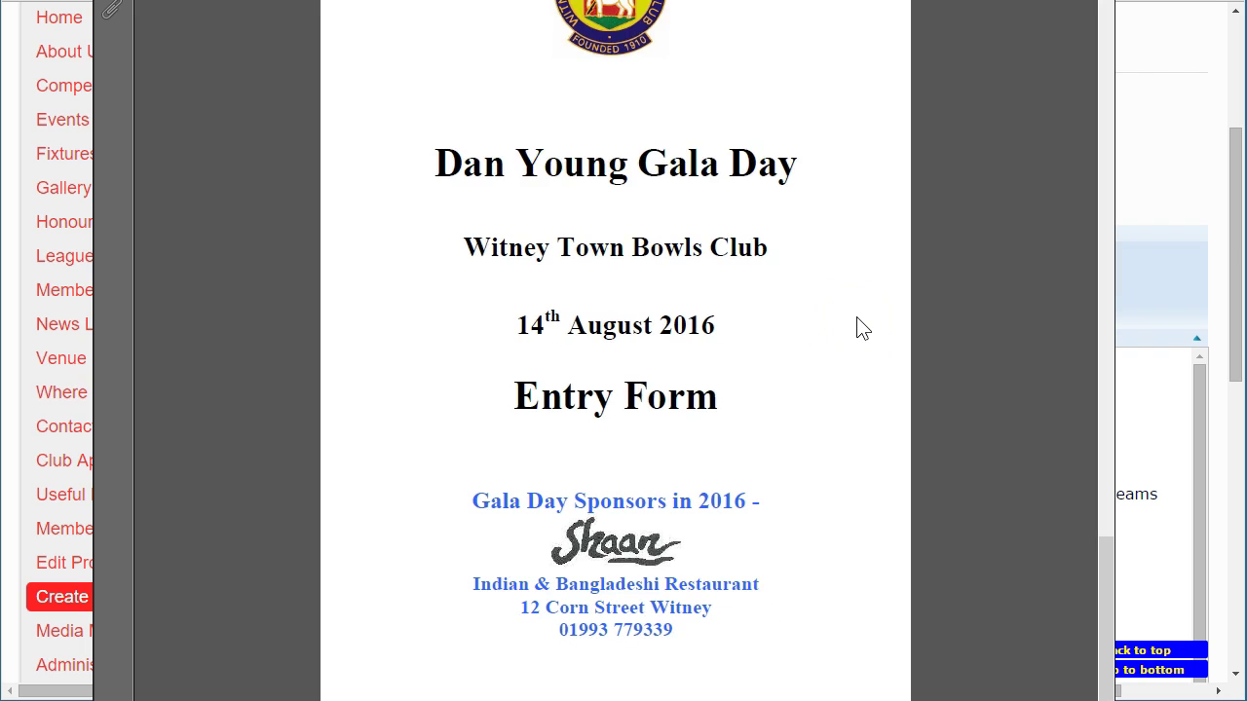
scroll(862, 328, "down", 1)
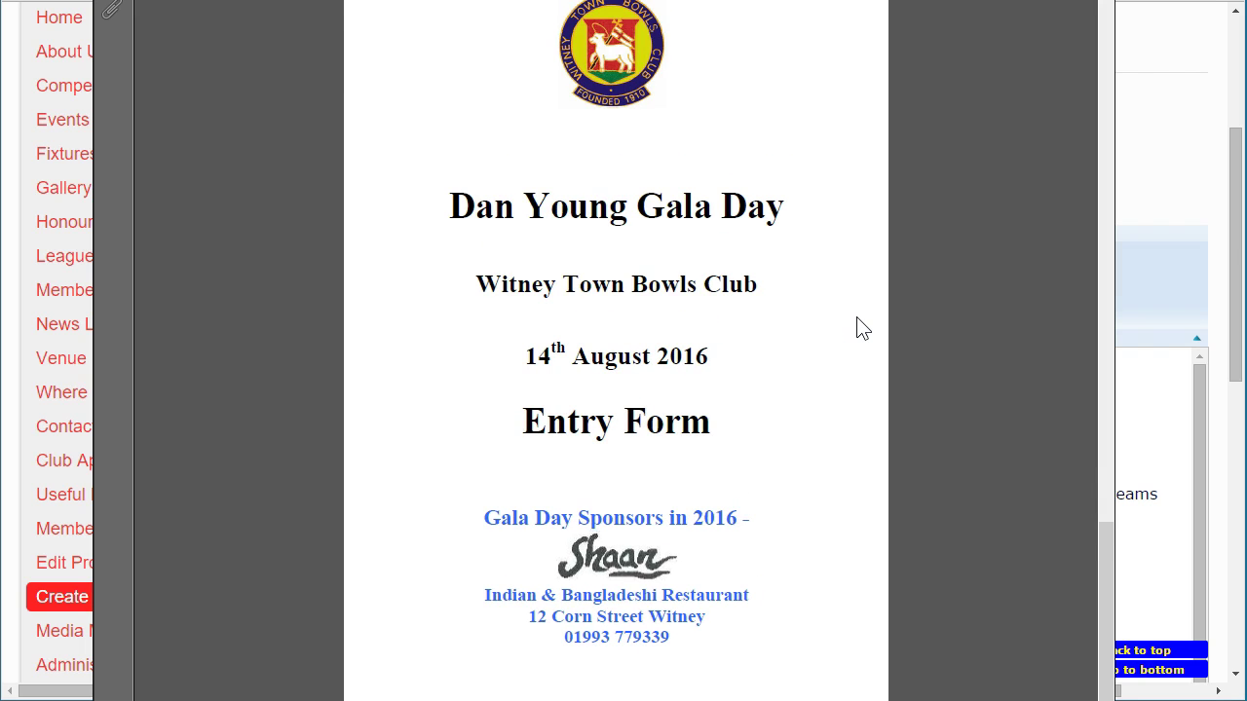
scroll(862, 329, "down", 1)
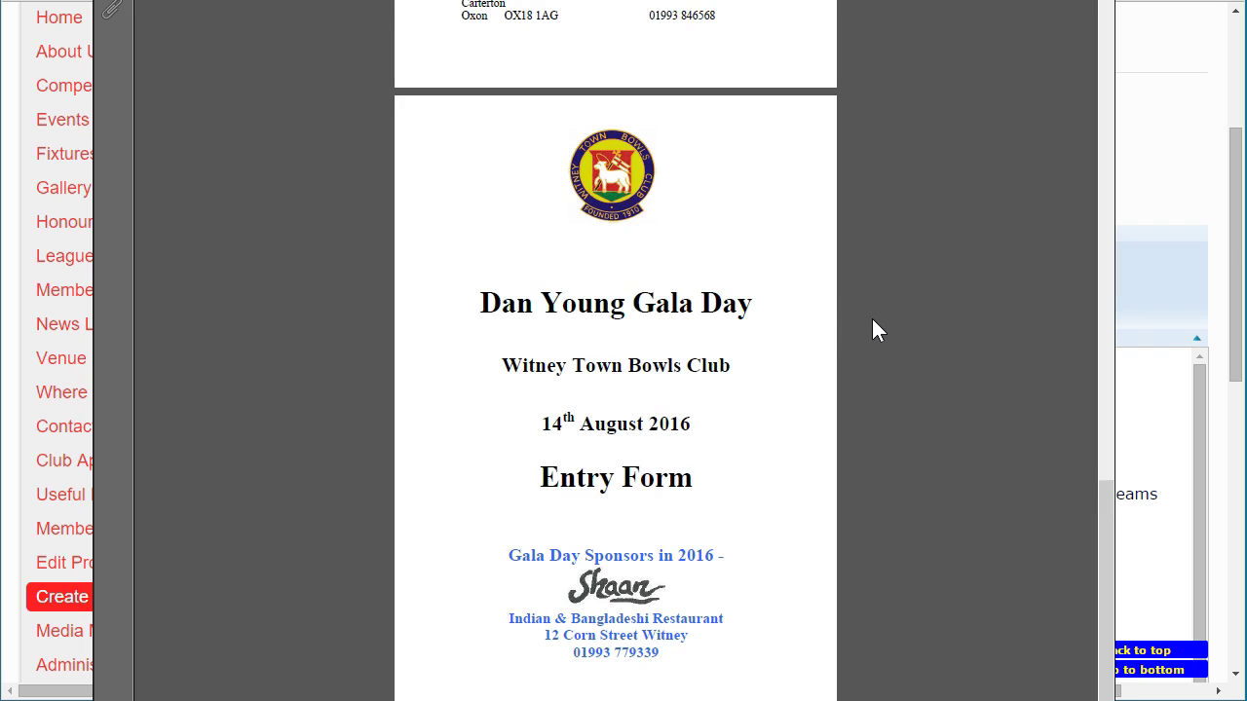
scroll(872, 330, "down", 1)
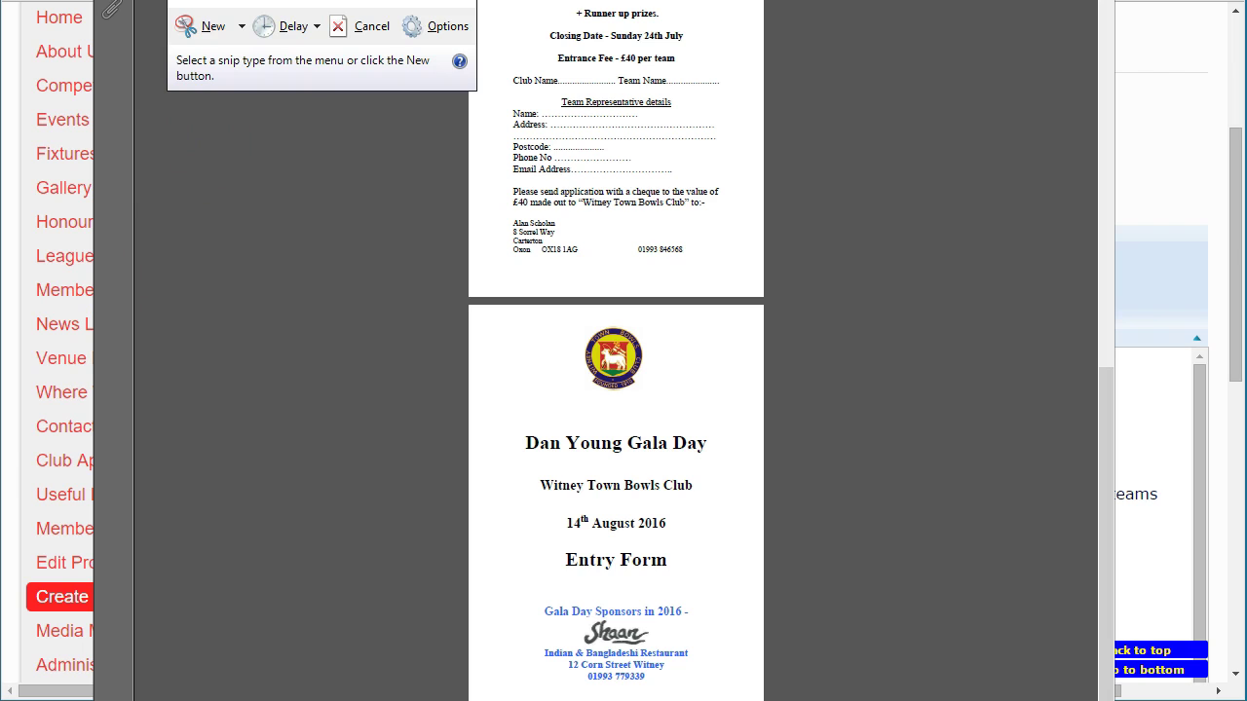
Step: Capture the Gala Day cover page, from the club badge to the sponsor details, as a rectangular snip with Snipping Tool
left_click_drag(334, 2, 262, 45)
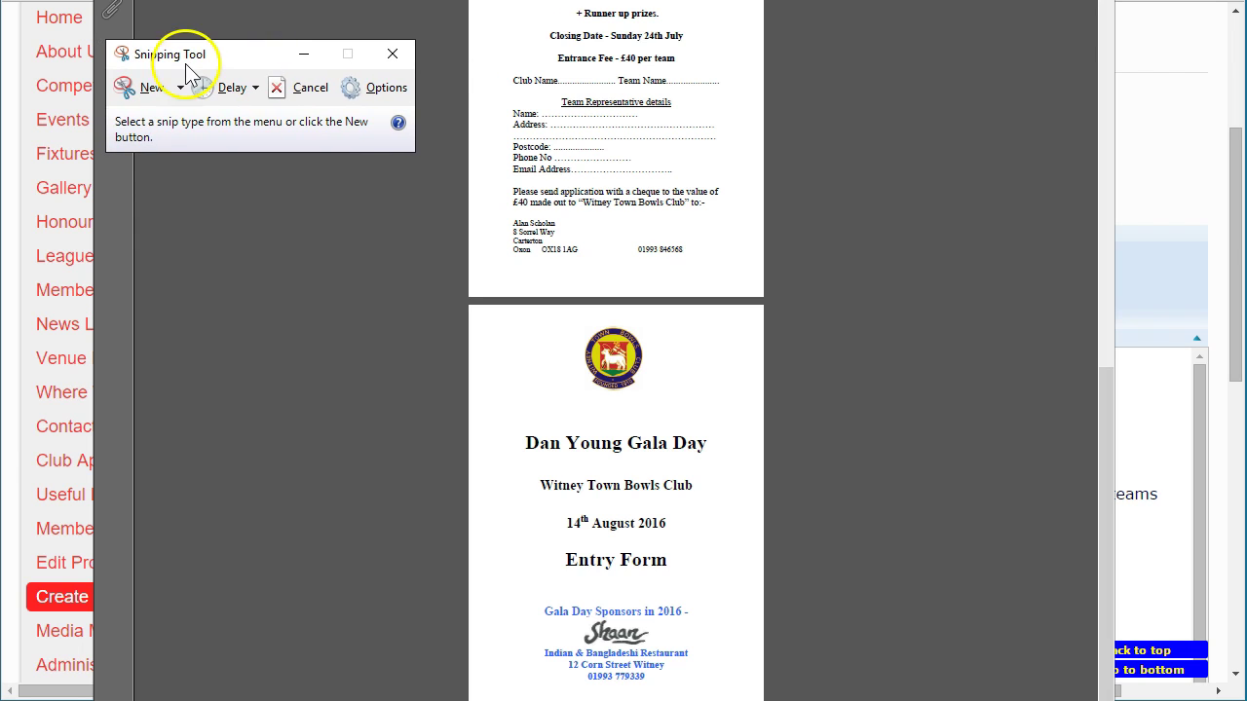
left_click(147, 89)
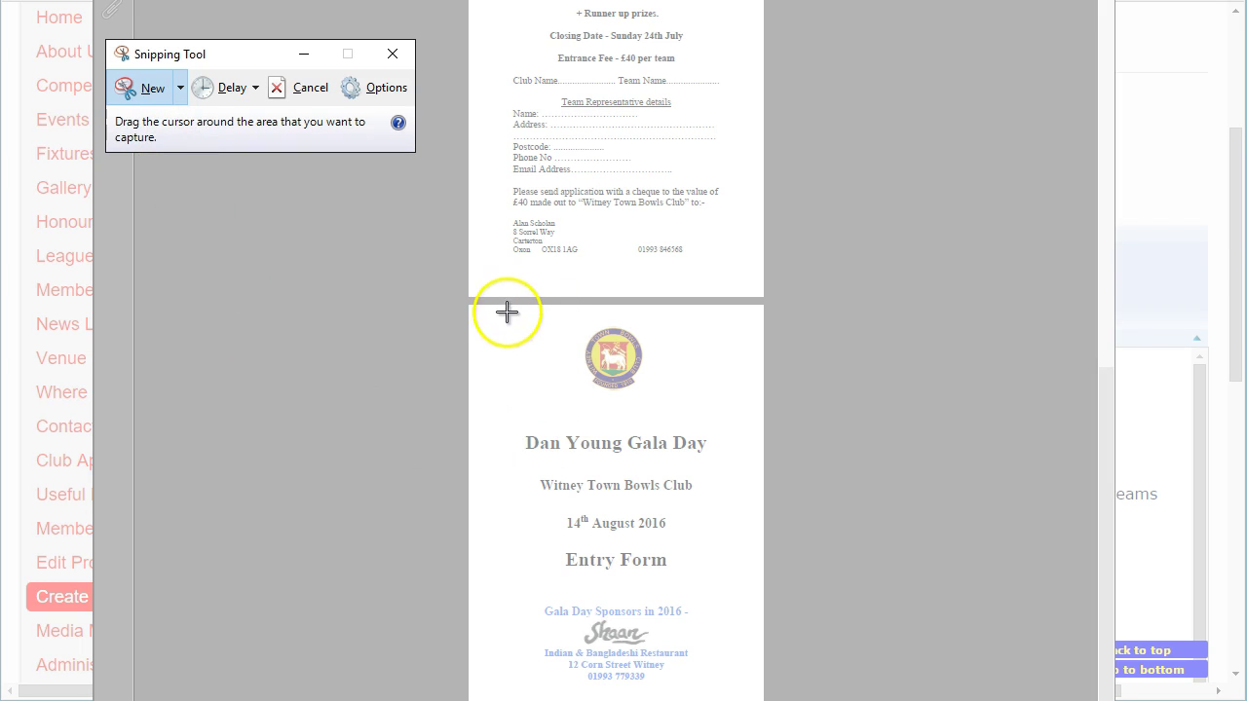
left_click_drag(482, 313, 746, 690)
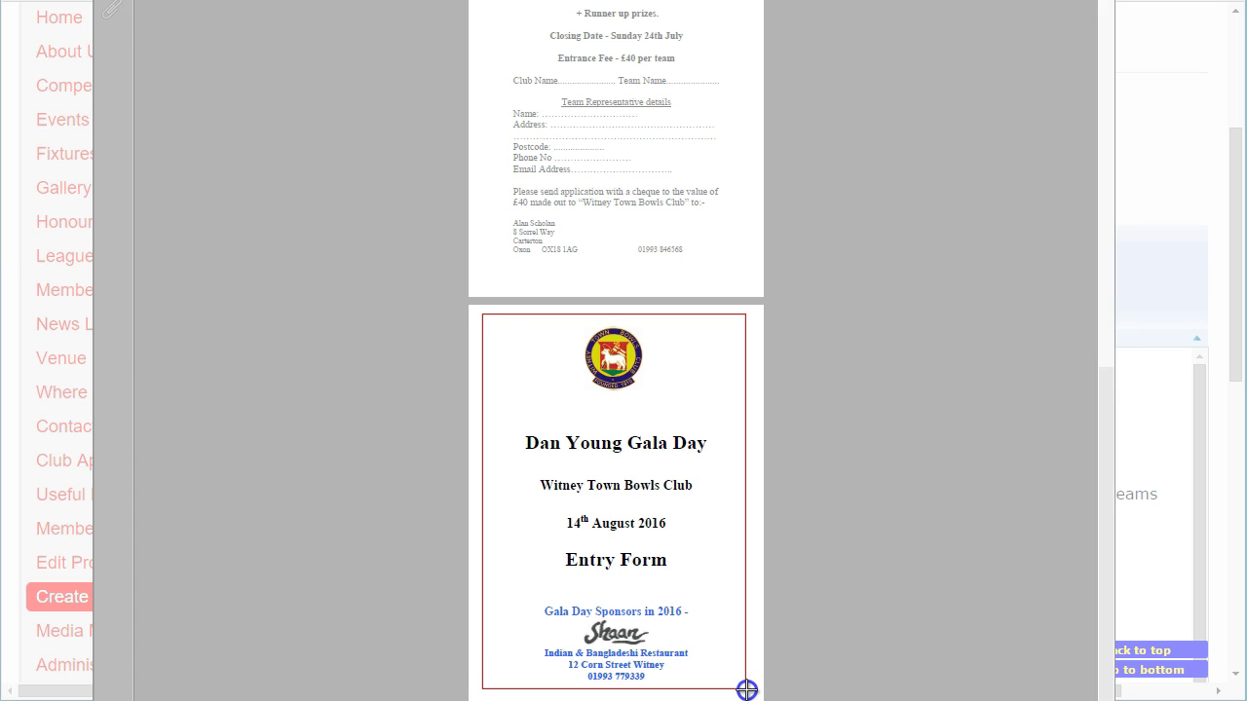
left_click_drag(746, 689, 745, 690)
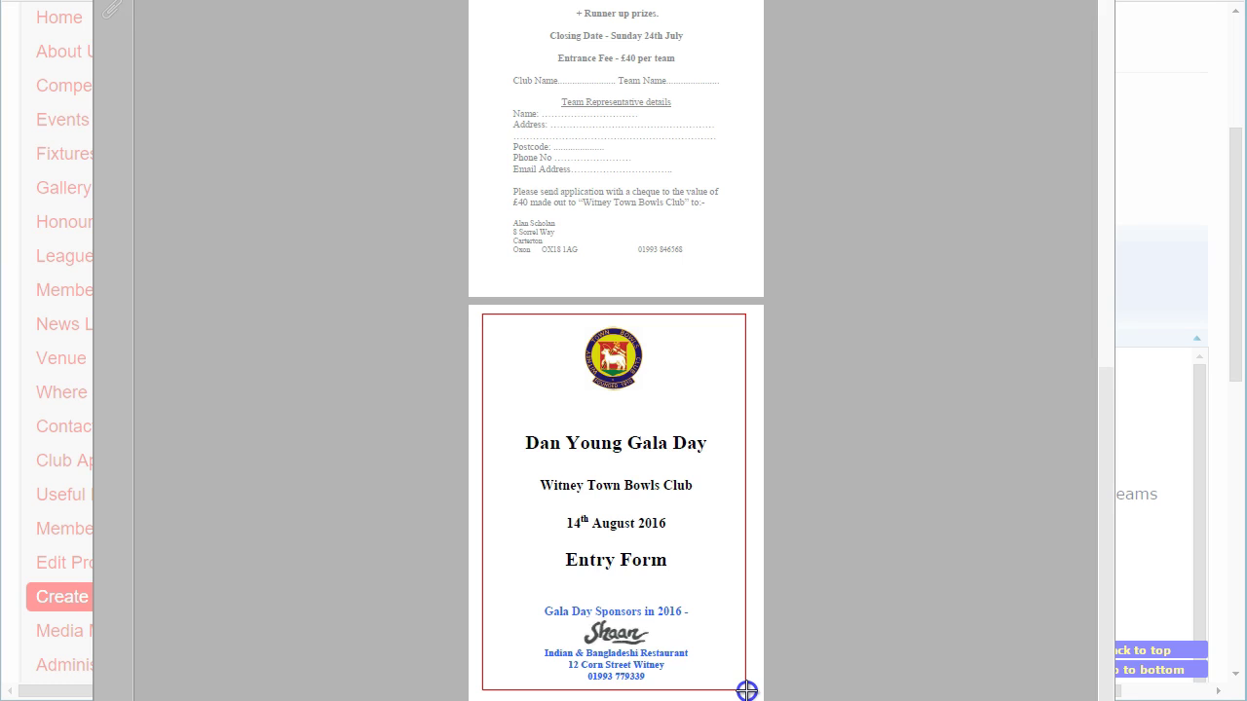
left_click_drag(746, 691, 746, 691)
left_click_drag(593, 25, 575, 34)
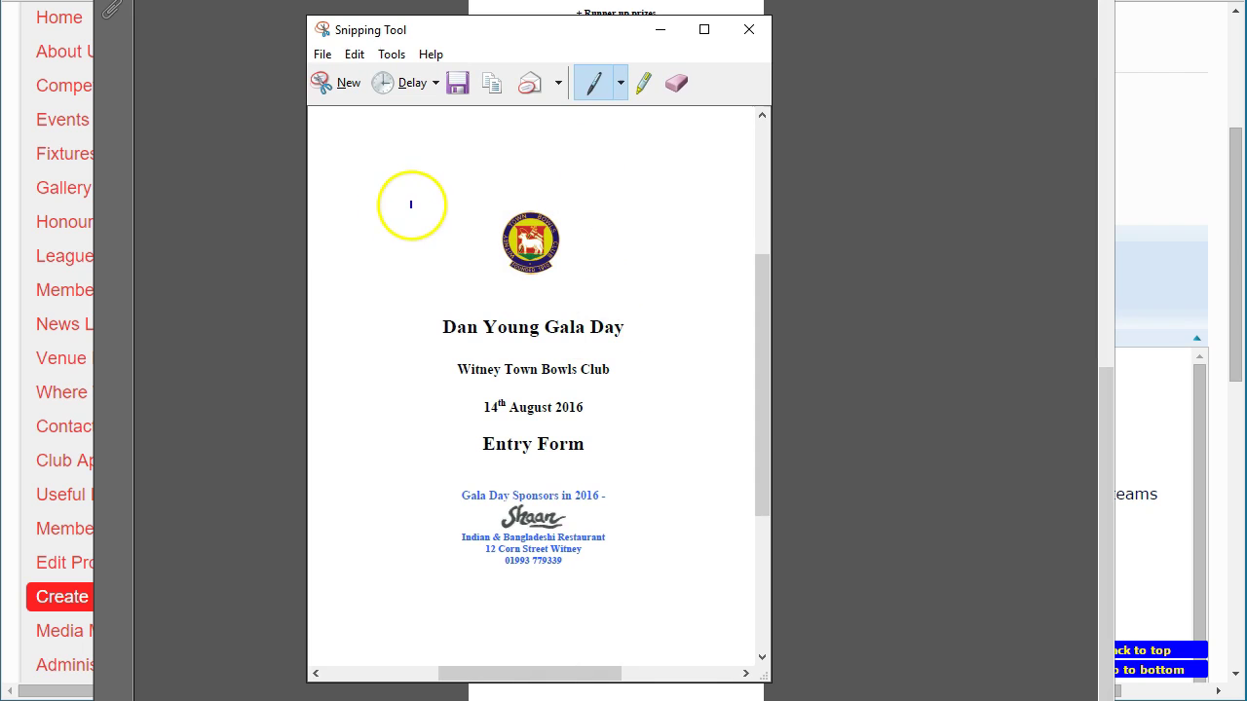
Step: Start saving the captured snip and browse to the Google Drive folder Websites > Clubs-WTBC > Content
left_click(458, 85)
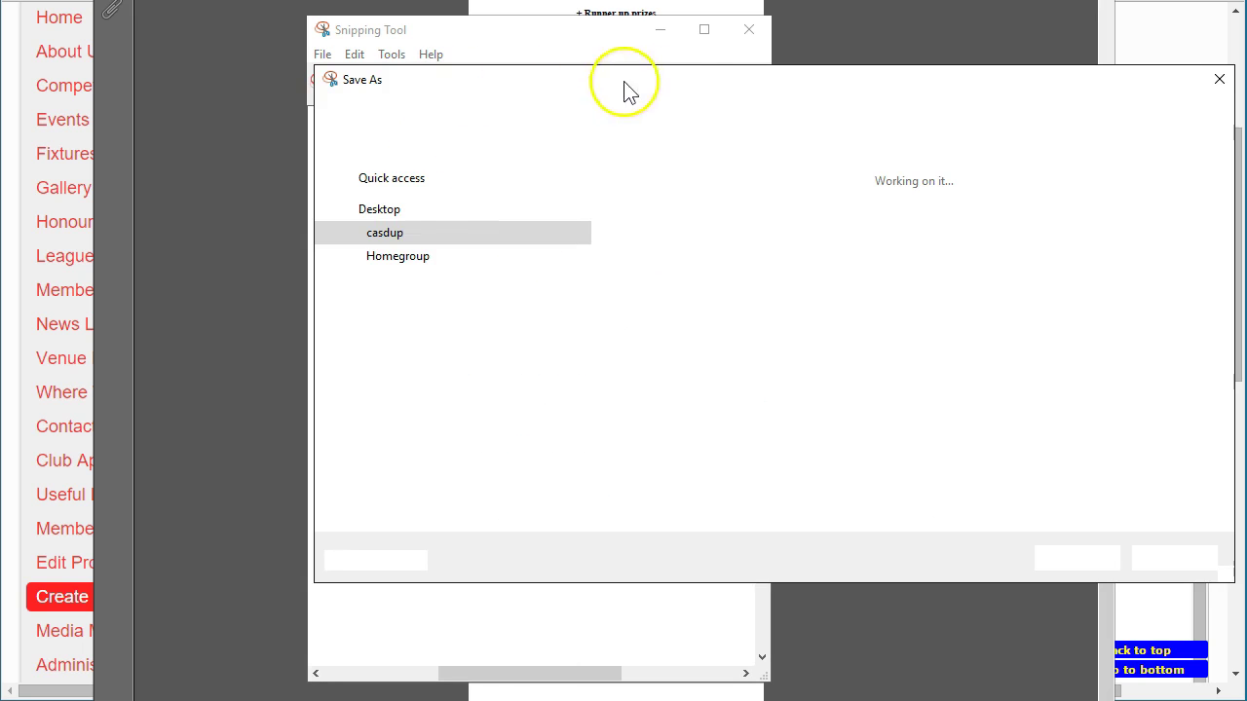
left_click_drag(846, 80, 712, 78)
left_click(493, 110)
scroll(546, 254, "down", 3)
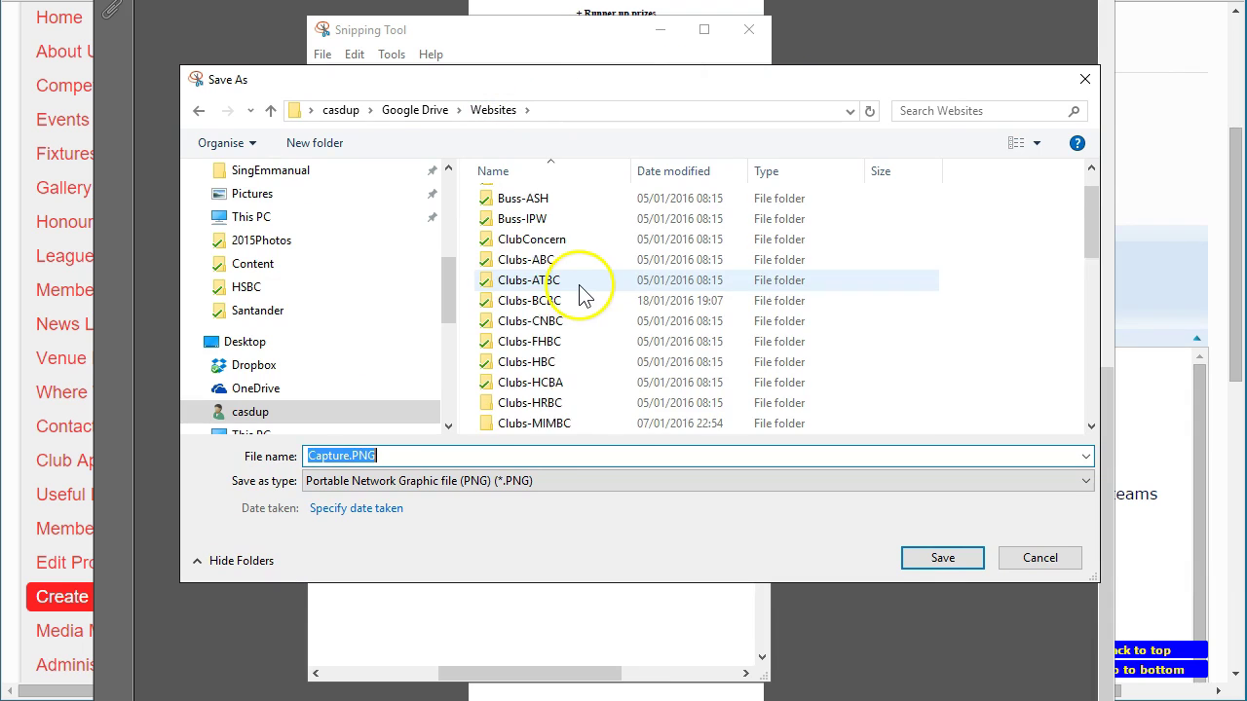
double_click(516, 402)
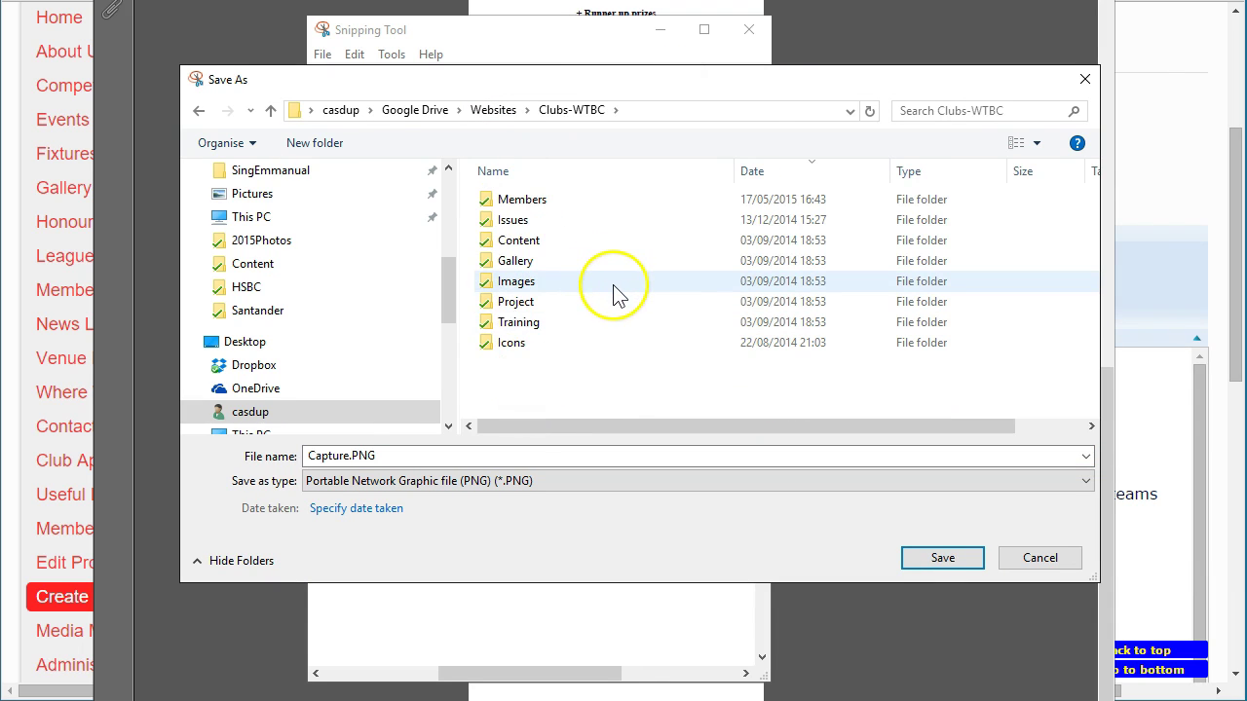
double_click(513, 247)
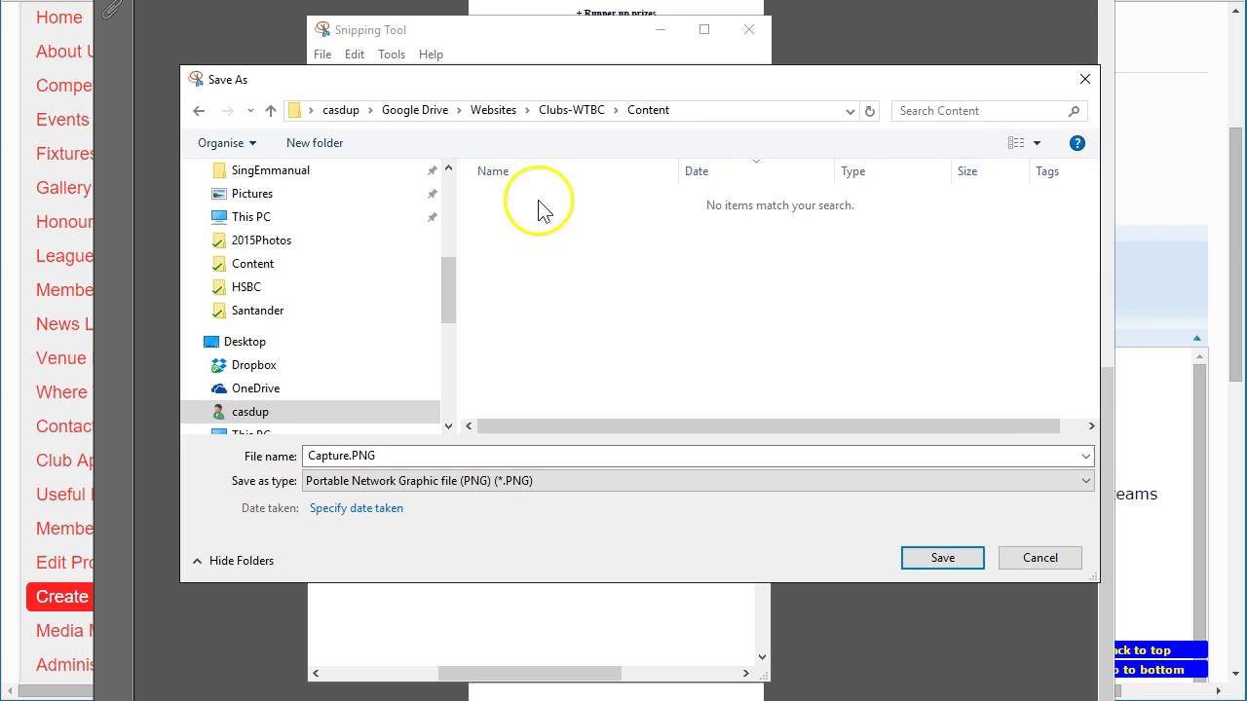
left_click_drag(308, 455, 385, 458)
left_click(351, 456)
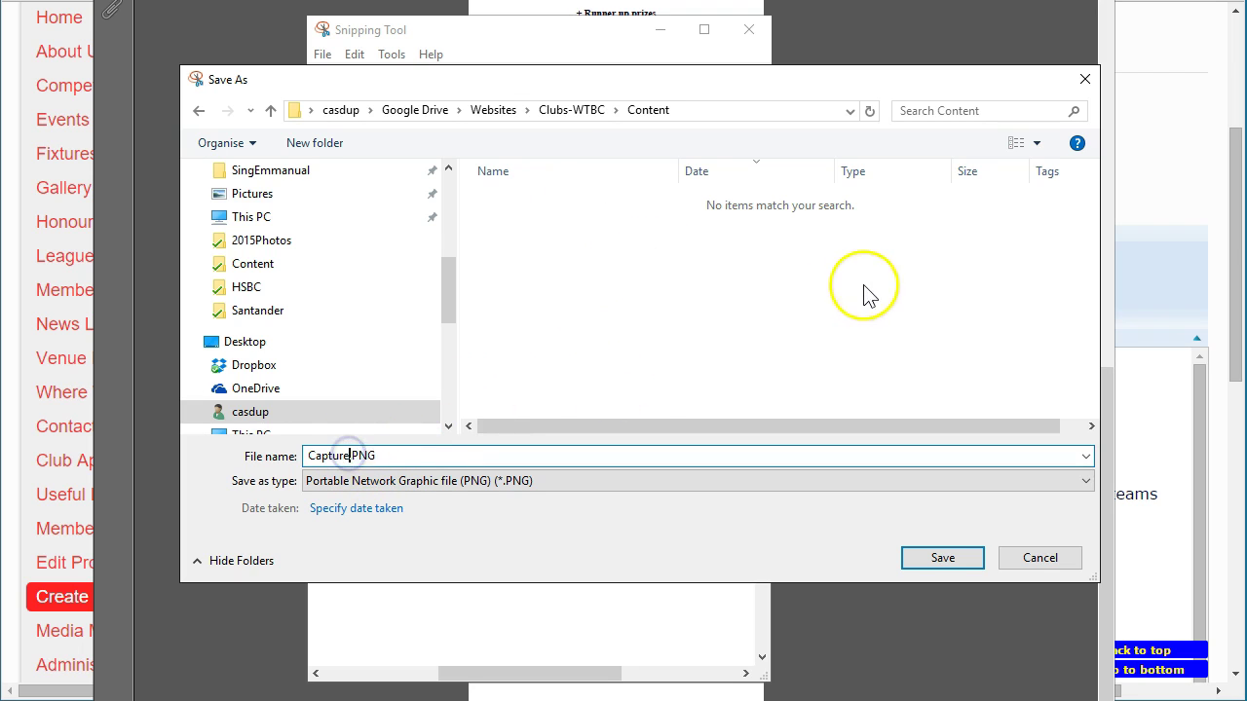
key("BackSpace")
key("BackSpace")
key("BackSpace")
key("BackSpace")
key("BackSpace")
key("BackSpace")
key("BackSpace")
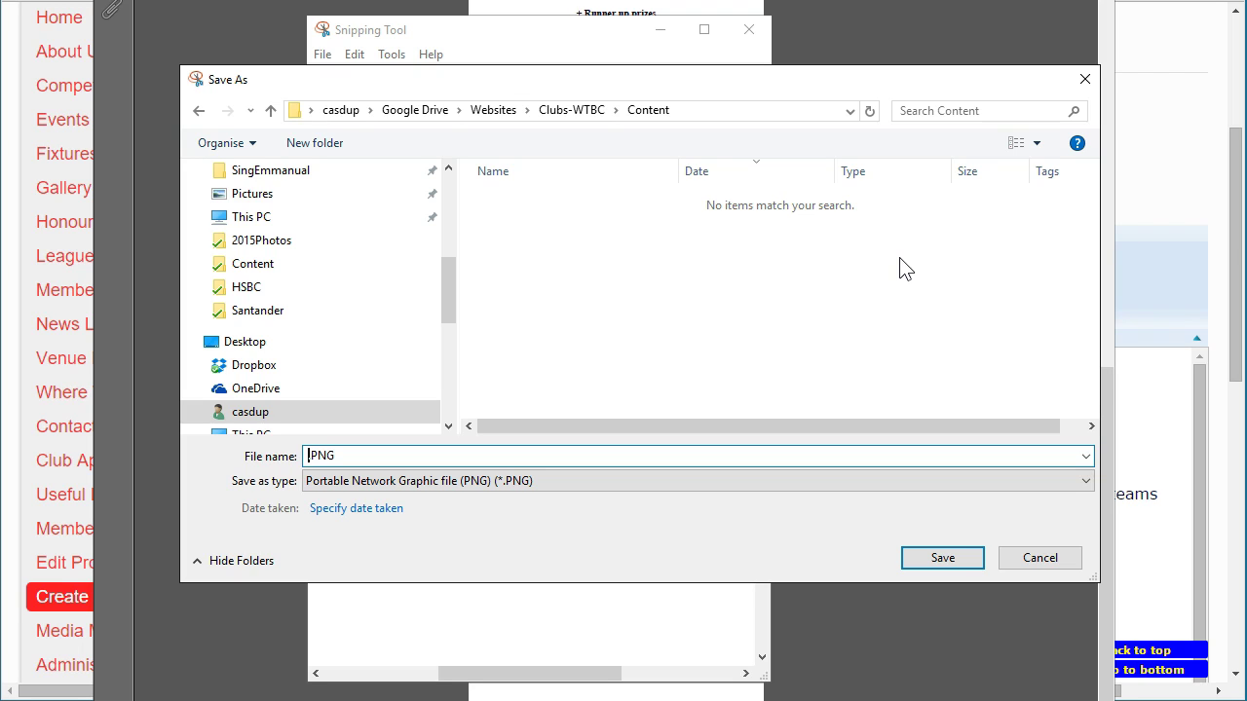
type("DanYoungGalaDay2016")
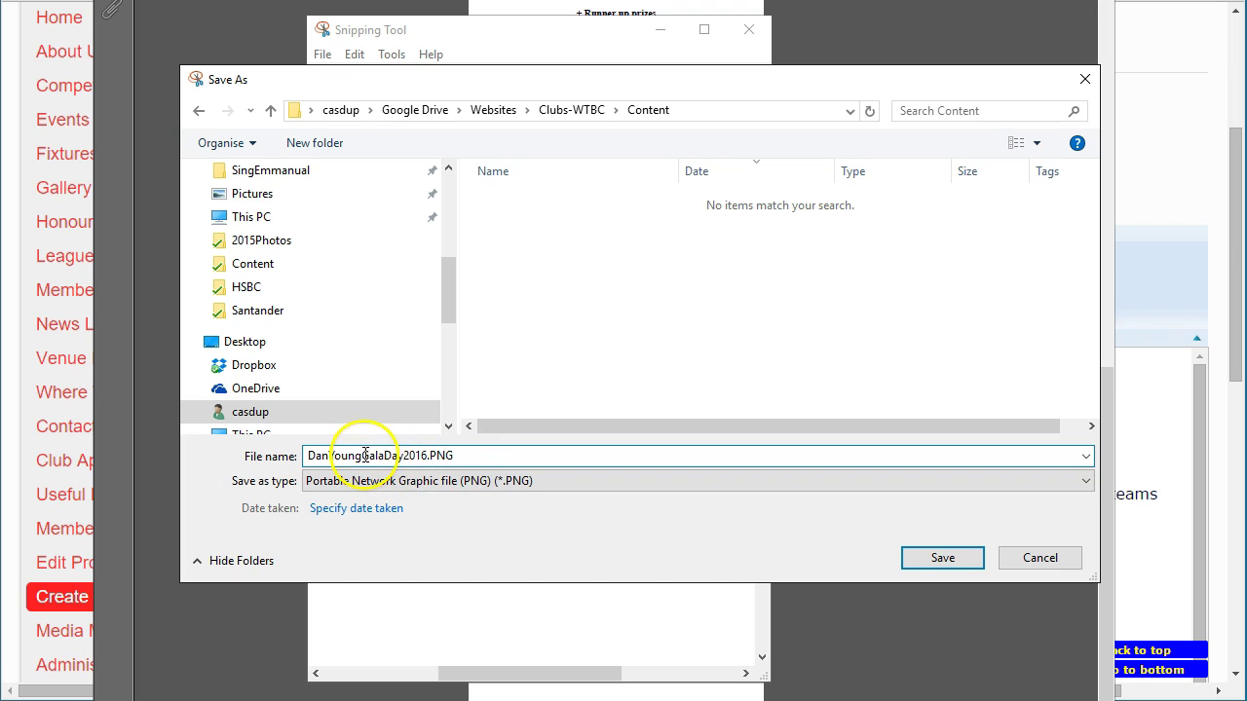
left_click(309, 455)
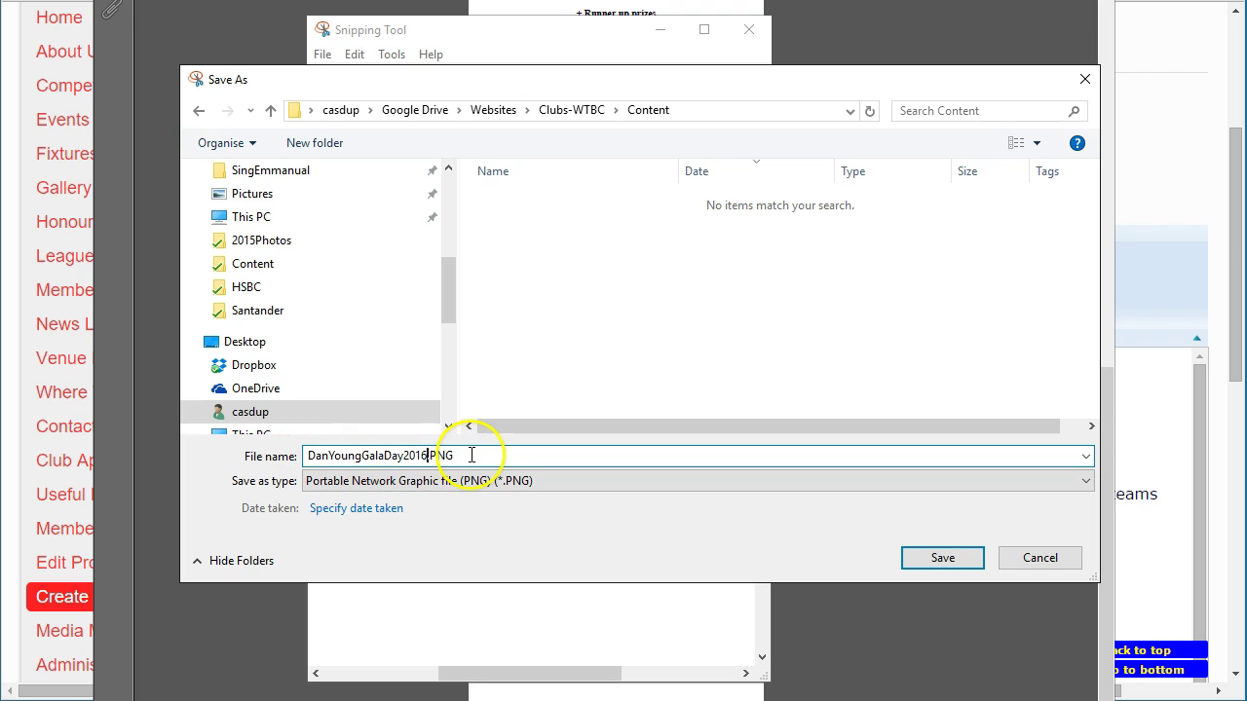
Step: Check the Content folder's existing files in File Explorer, save the named snip into that folder and close Snipping Tool
left_click_drag(1245, 27, 743, 93)
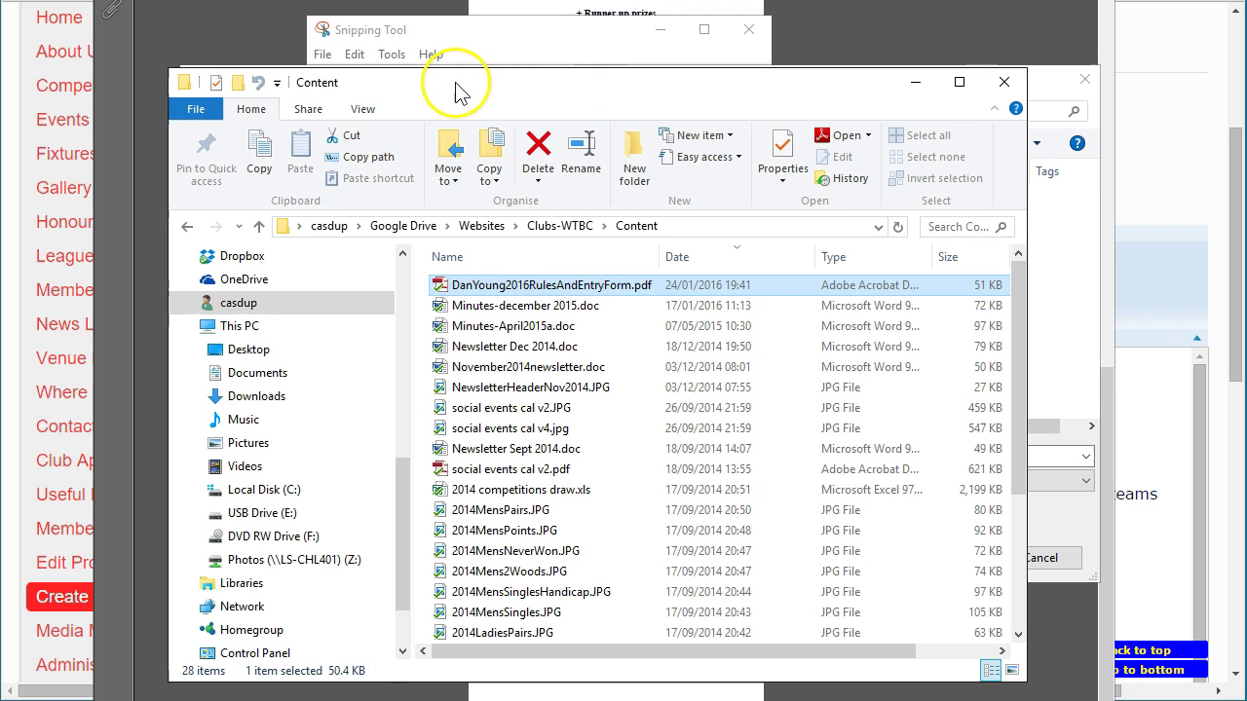
left_click_drag(456, 86, 1245, 59)
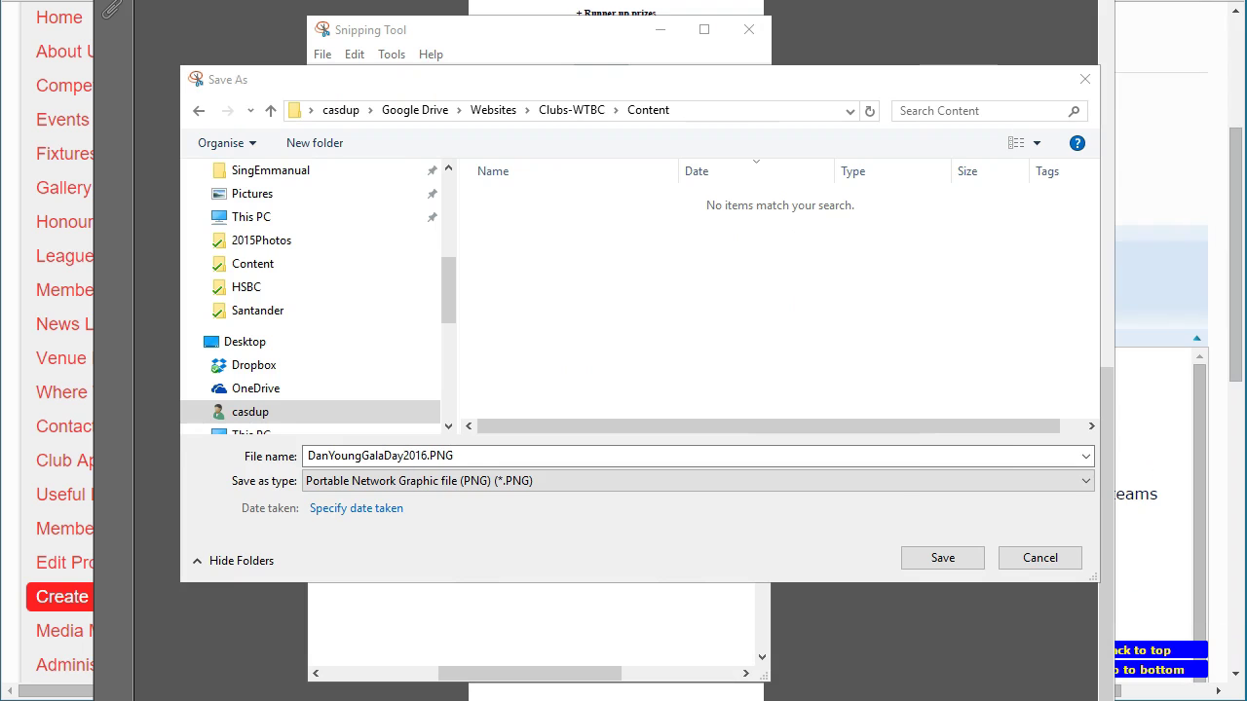
left_click_drag(718, 83, 663, 86)
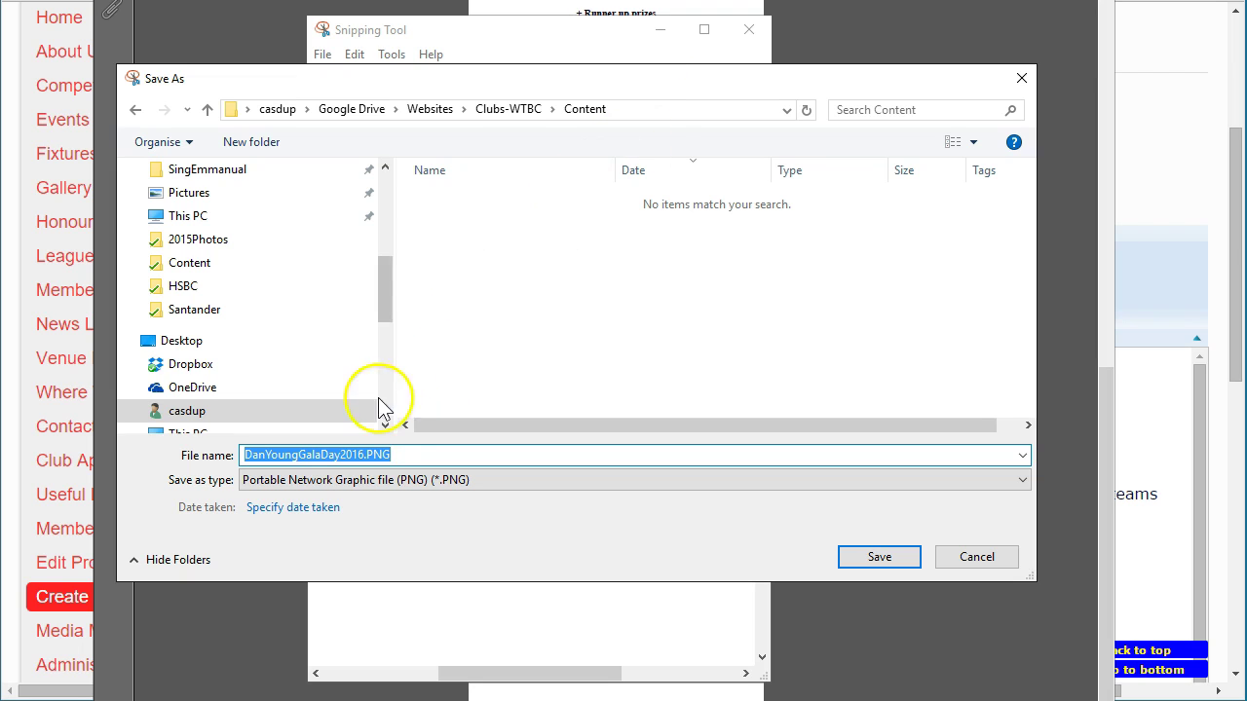
left_click(524, 113)
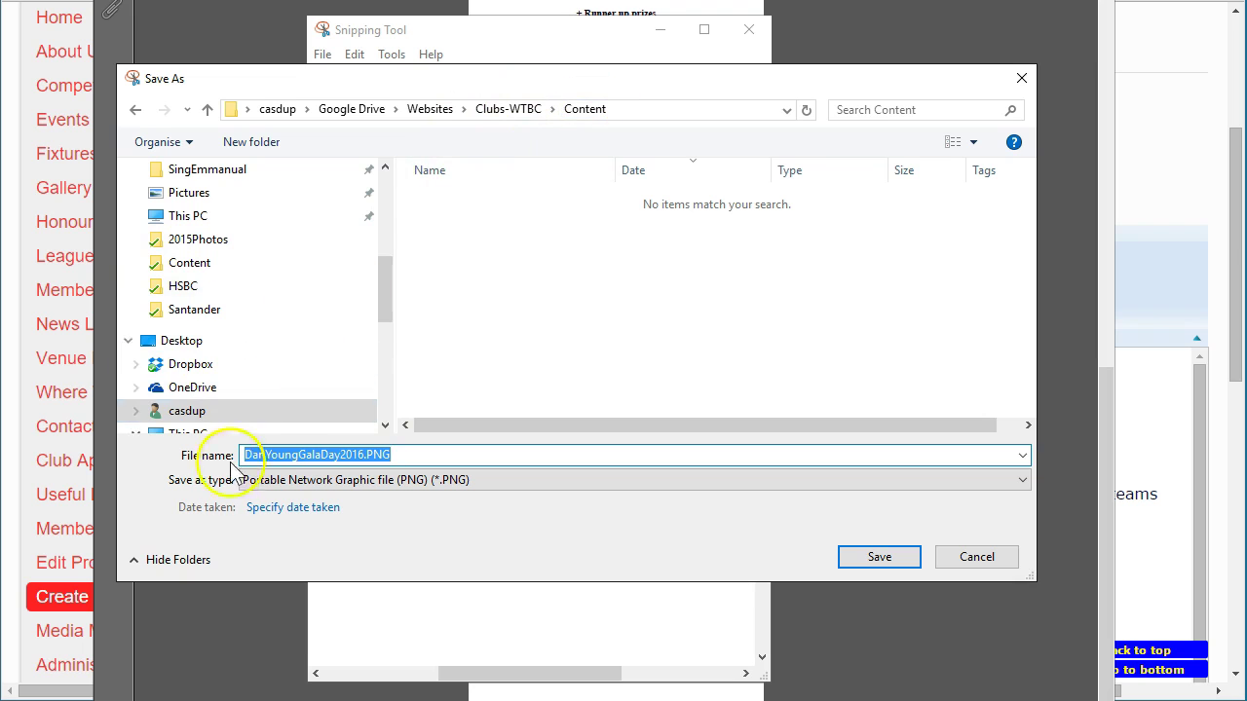
left_click(885, 561)
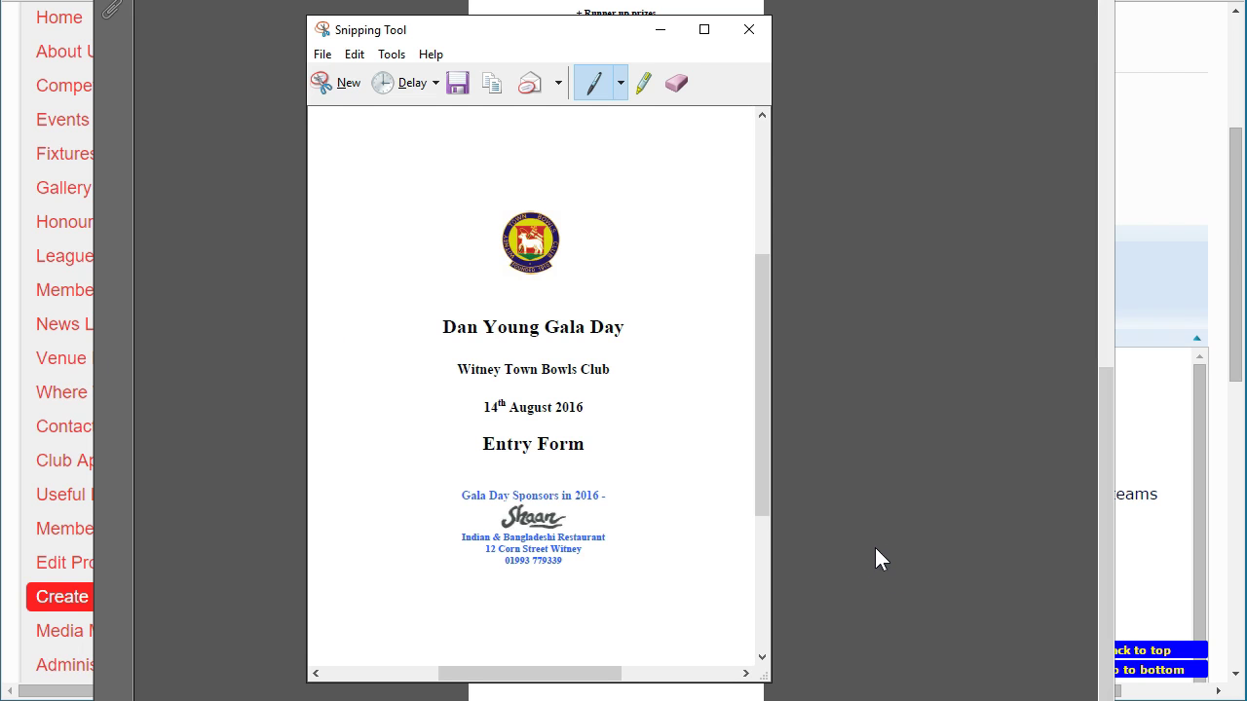
left_click(749, 31)
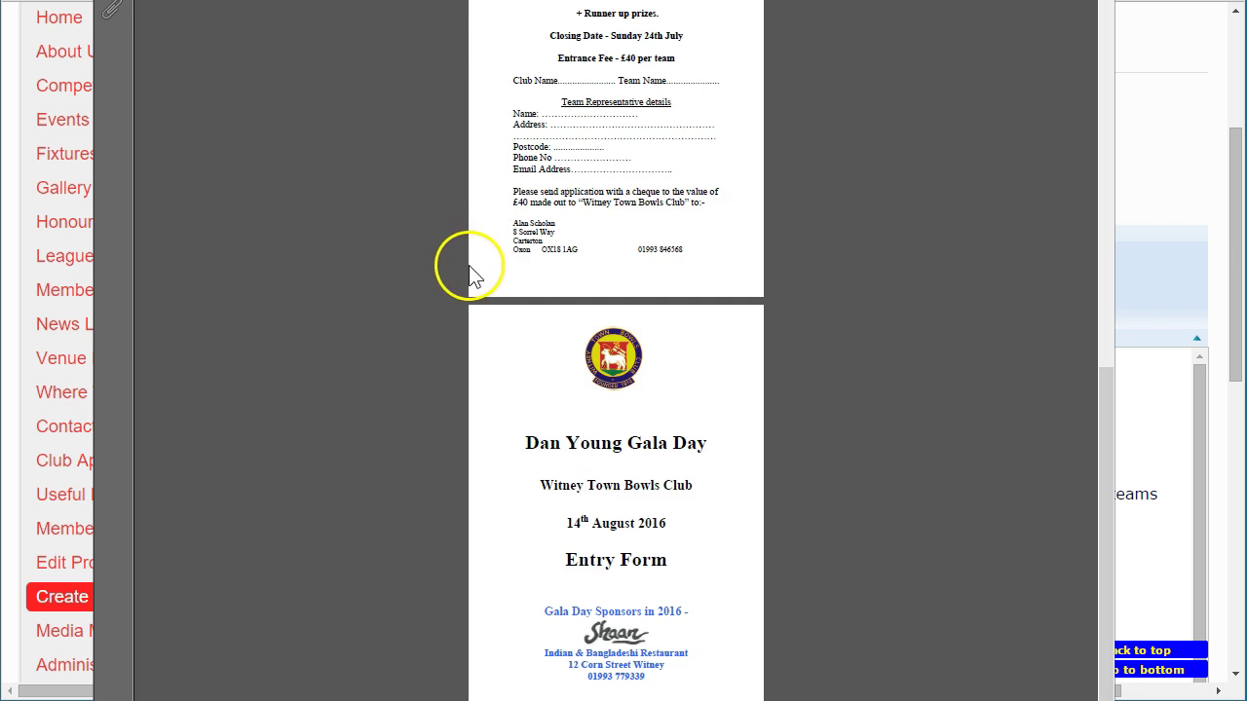
Step: Switch to the article editor and start inserting an image before the first text line, browsing the server's Files folder
scroll(800, 212, "up", 6, "ctrl")
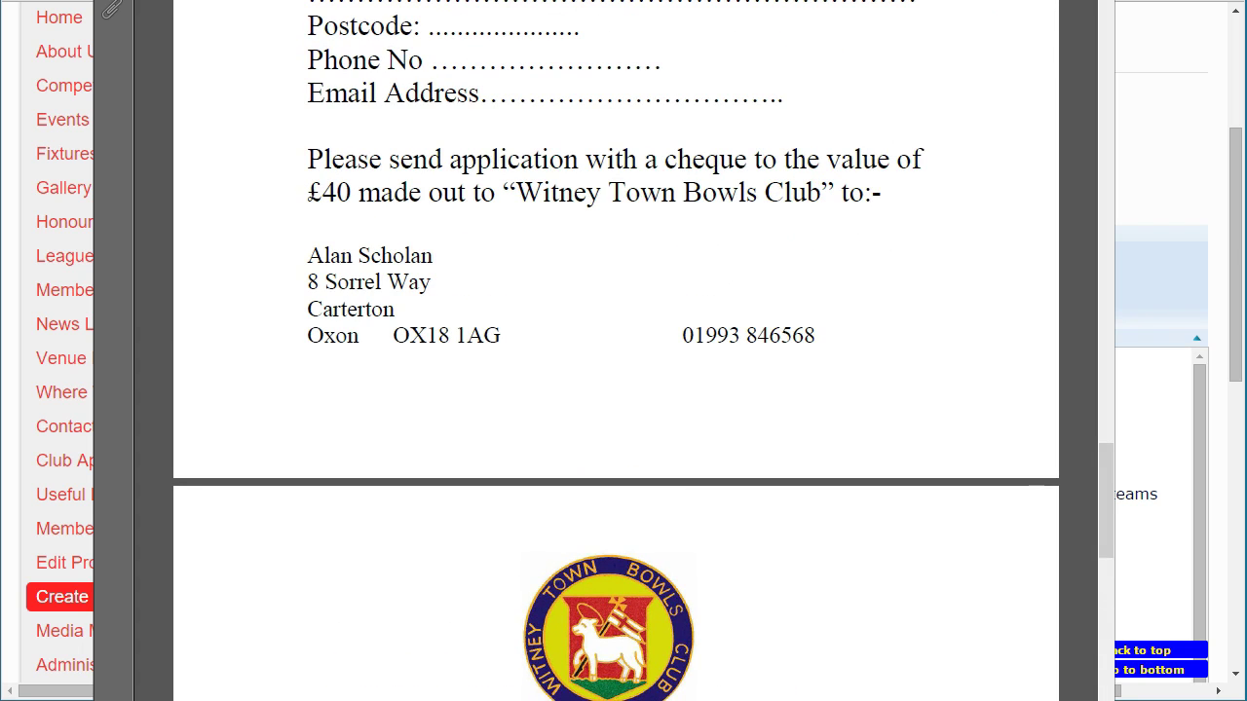
key("alt+Tab")
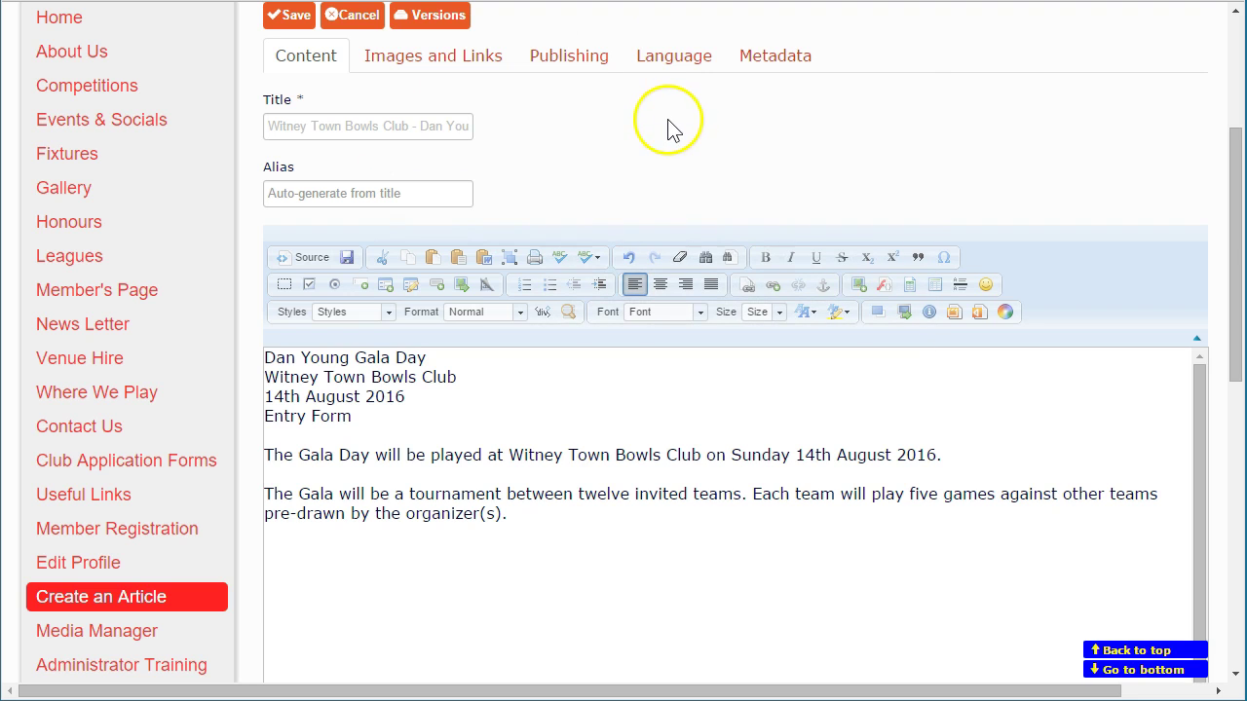
left_click(264, 358)
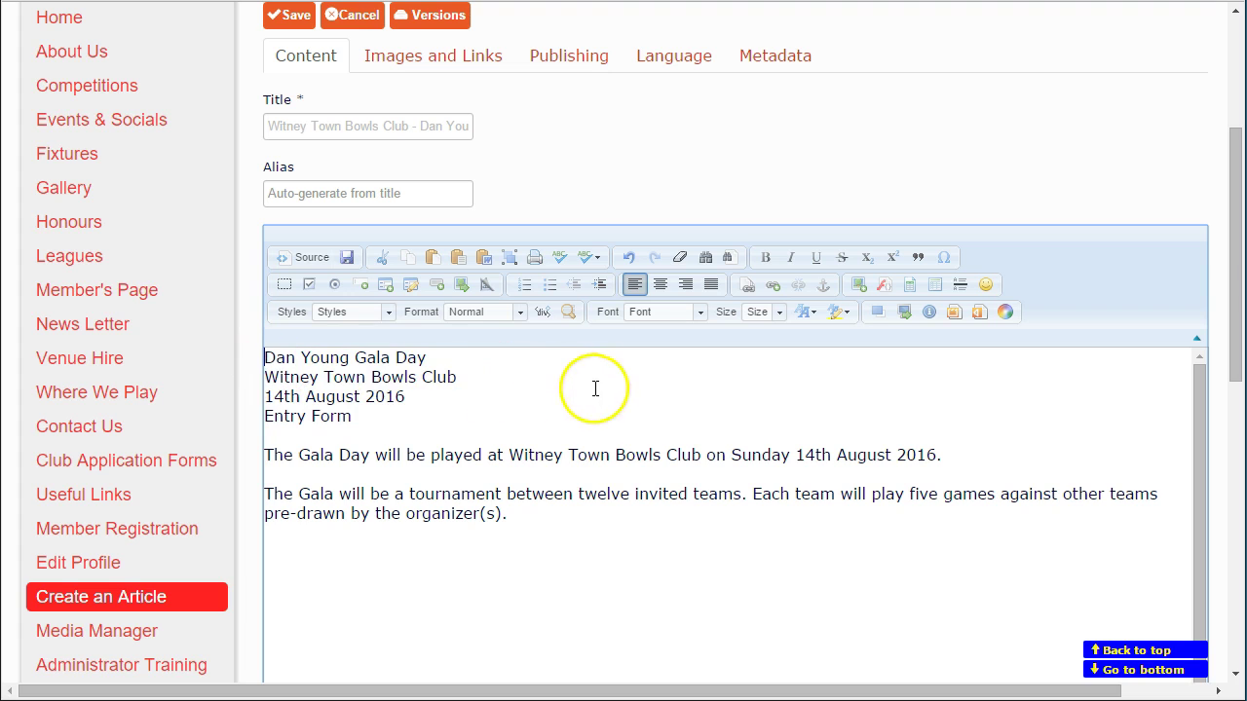
left_click(859, 287)
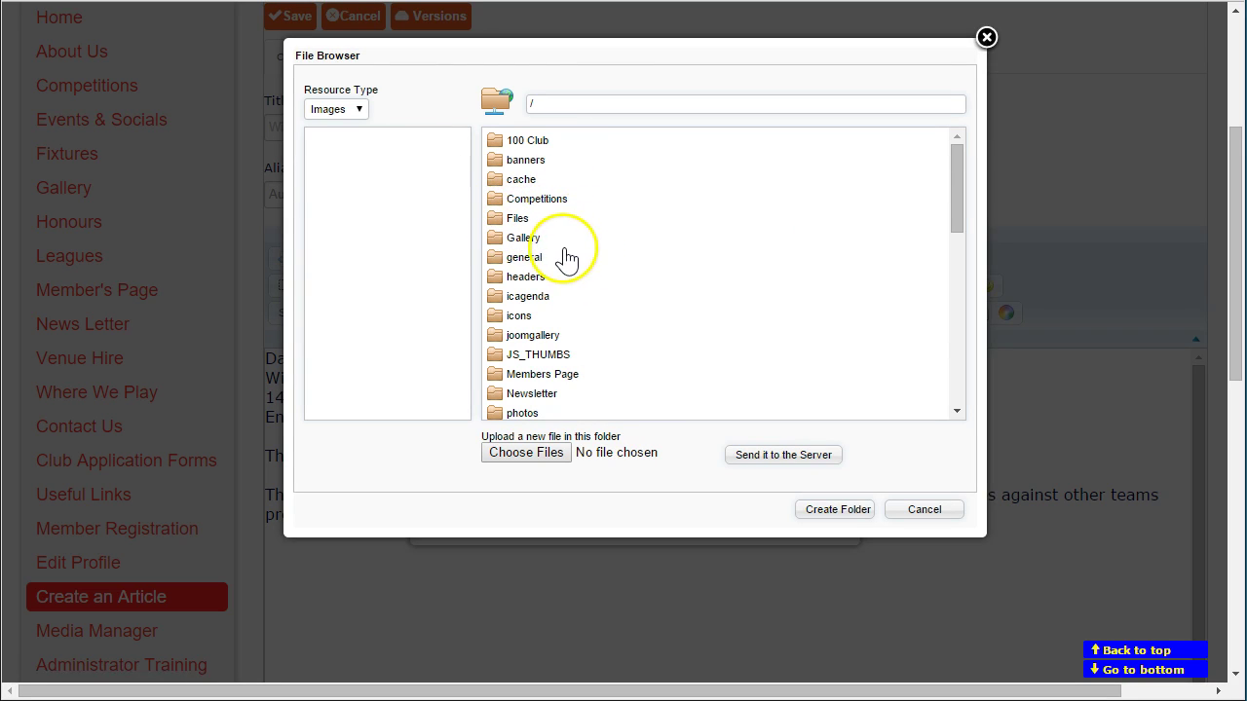
left_click(495, 218)
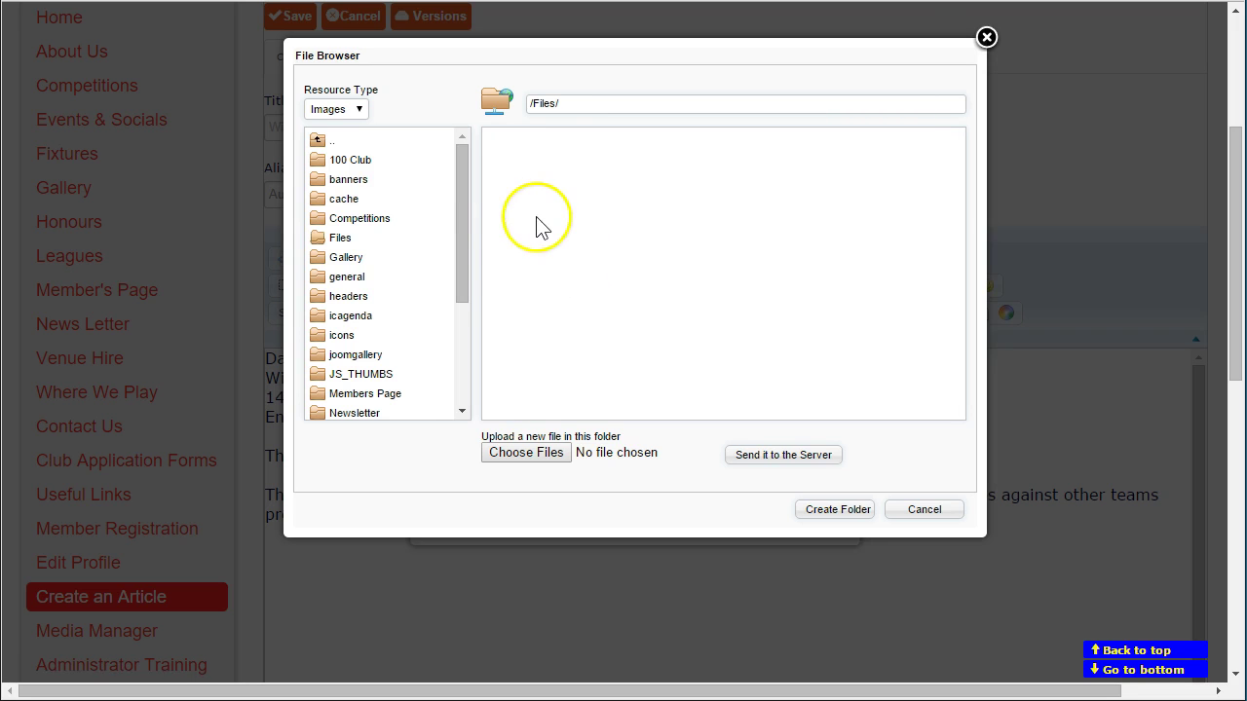
Step: Upload DanYoungGalaDay2016.PNG from Google Drive > Websites > Clubs-WTBC > Content to the server's Files folder
left_click(526, 451)
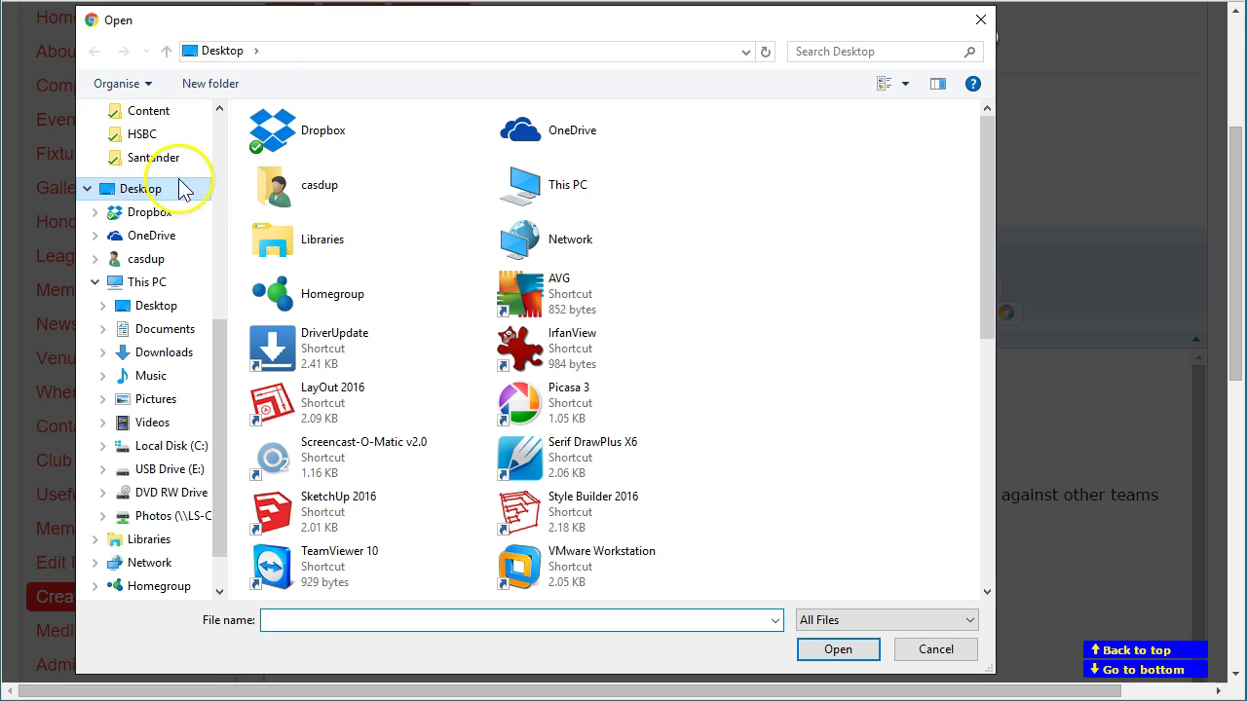
left_click(218, 128)
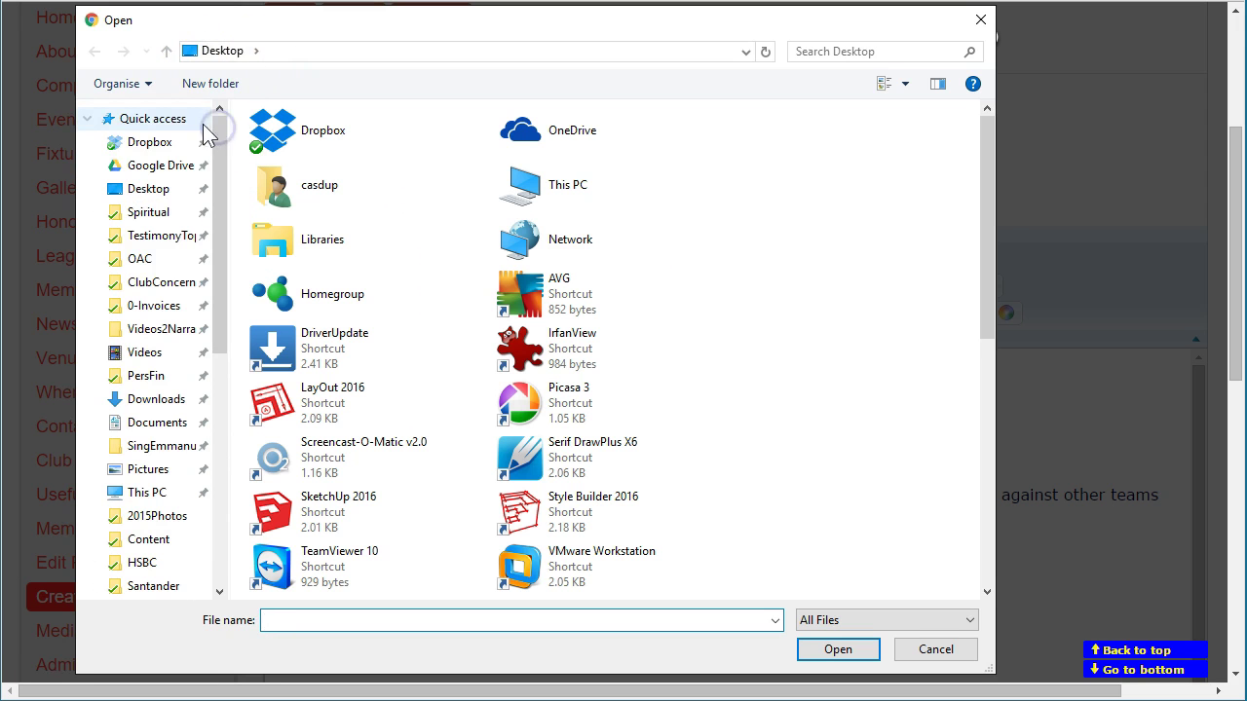
left_click(137, 166)
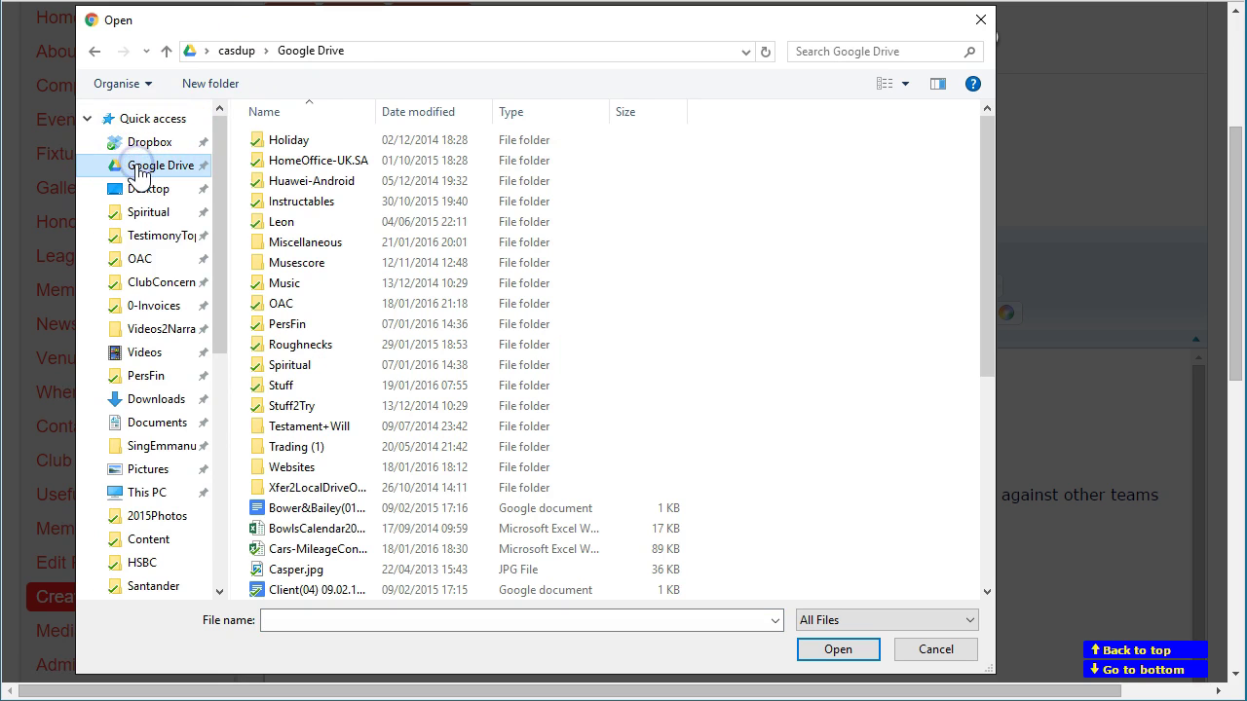
double_click(287, 467)
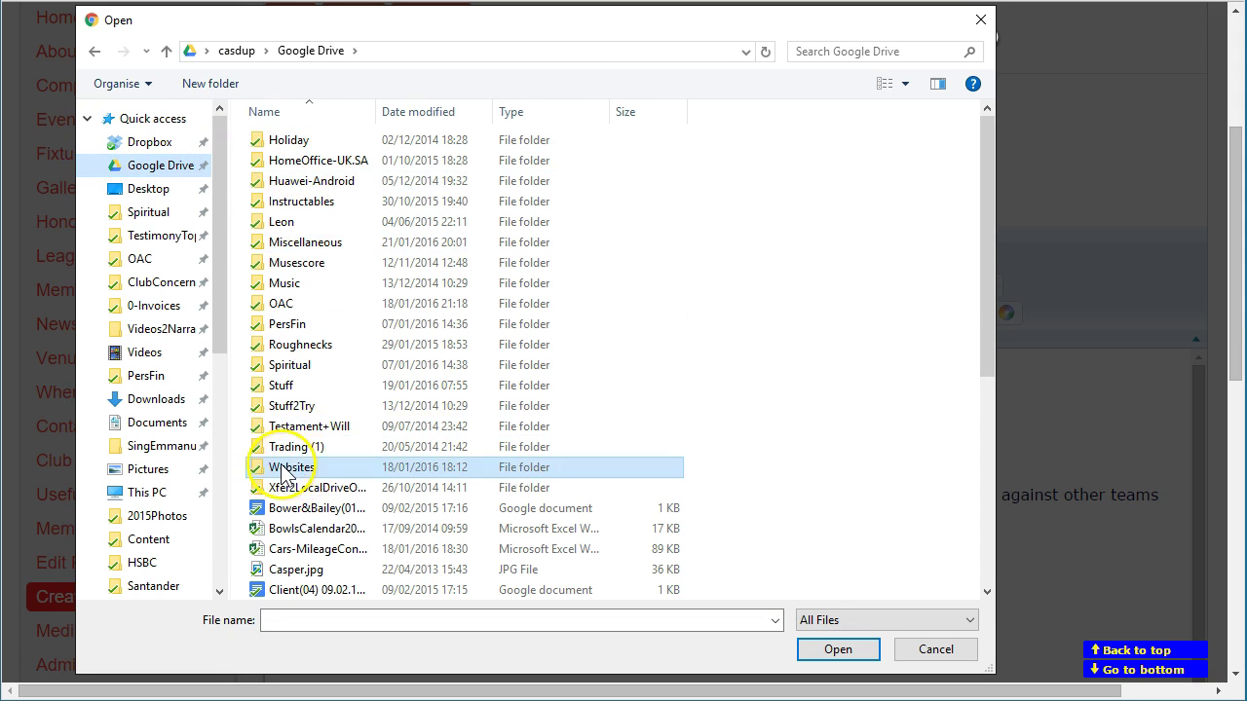
double_click(287, 516)
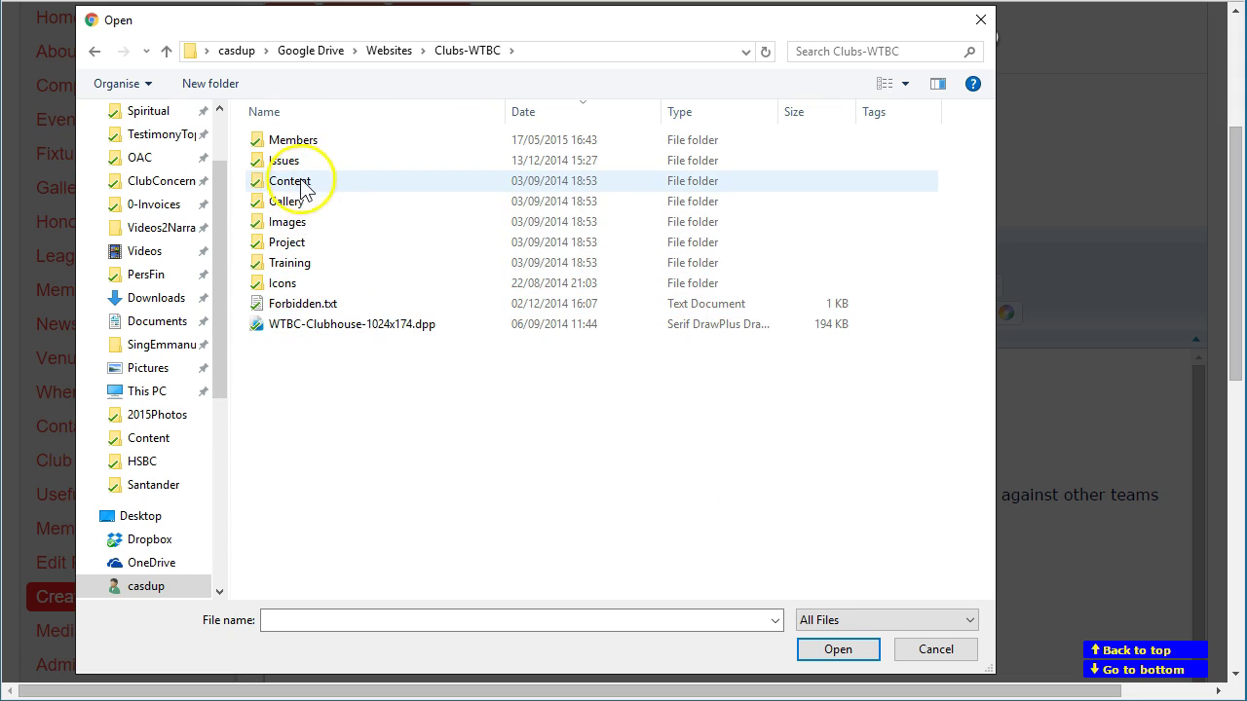
double_click(283, 183)
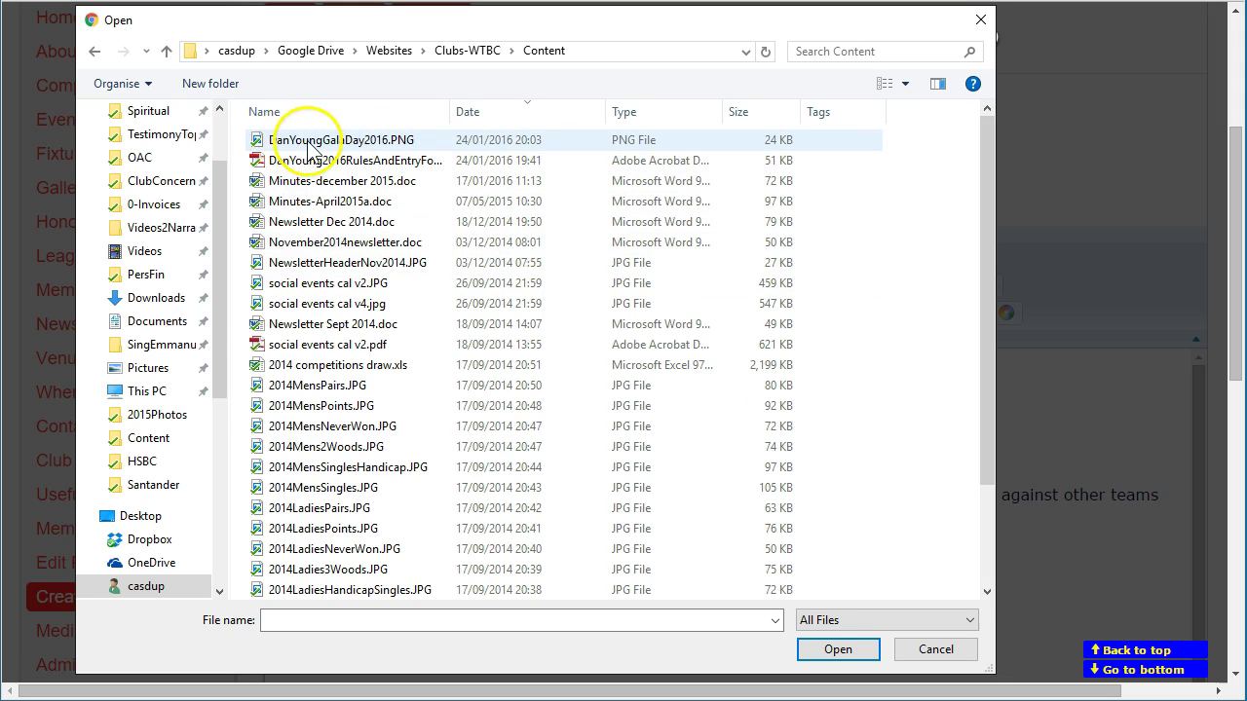
left_click(328, 139)
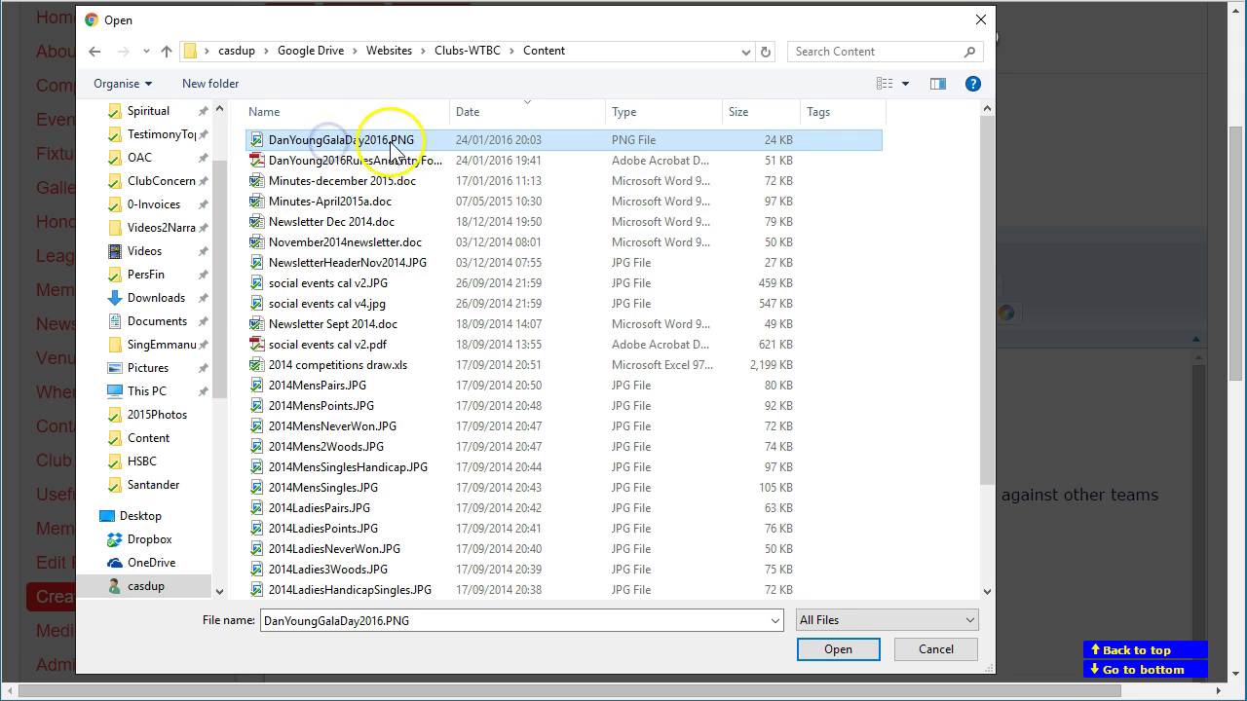
left_click(840, 650)
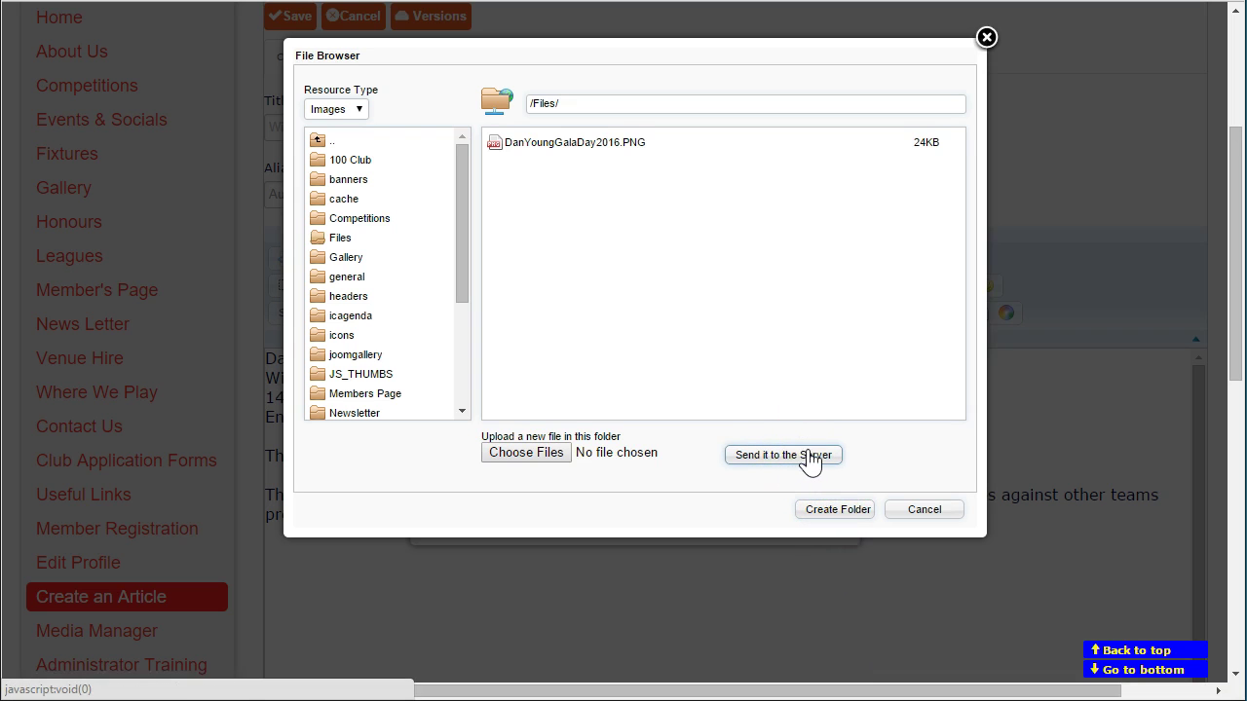
Step: Insert the uploaded DanYoungGalaDay2016.PNG at the start of the article and review its placement against the text
left_click(561, 143)
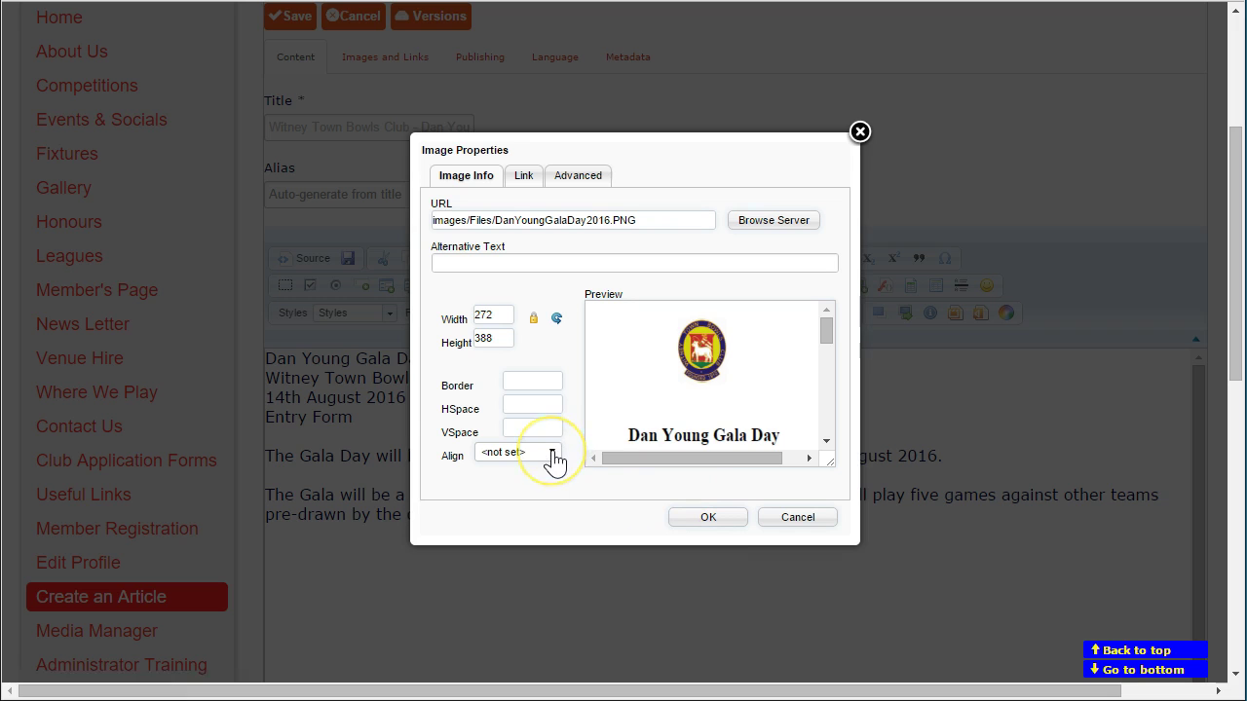
left_click(708, 517)
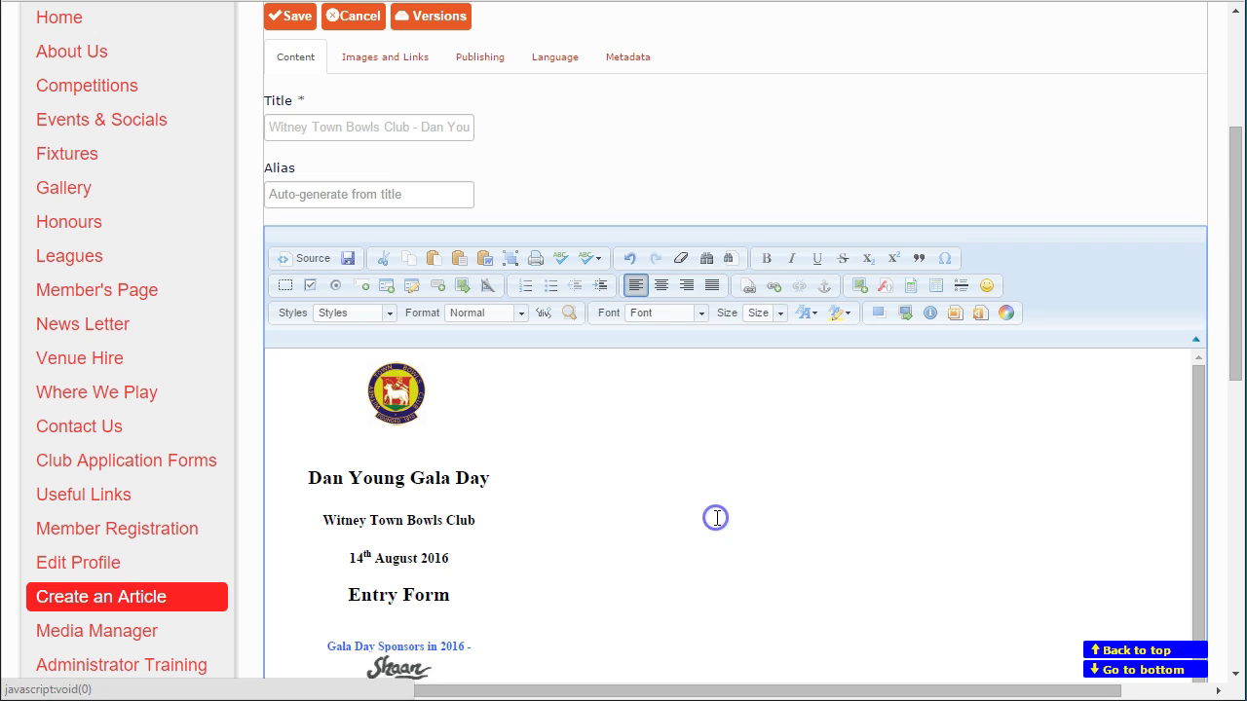
scroll(1013, 478, "down", 3)
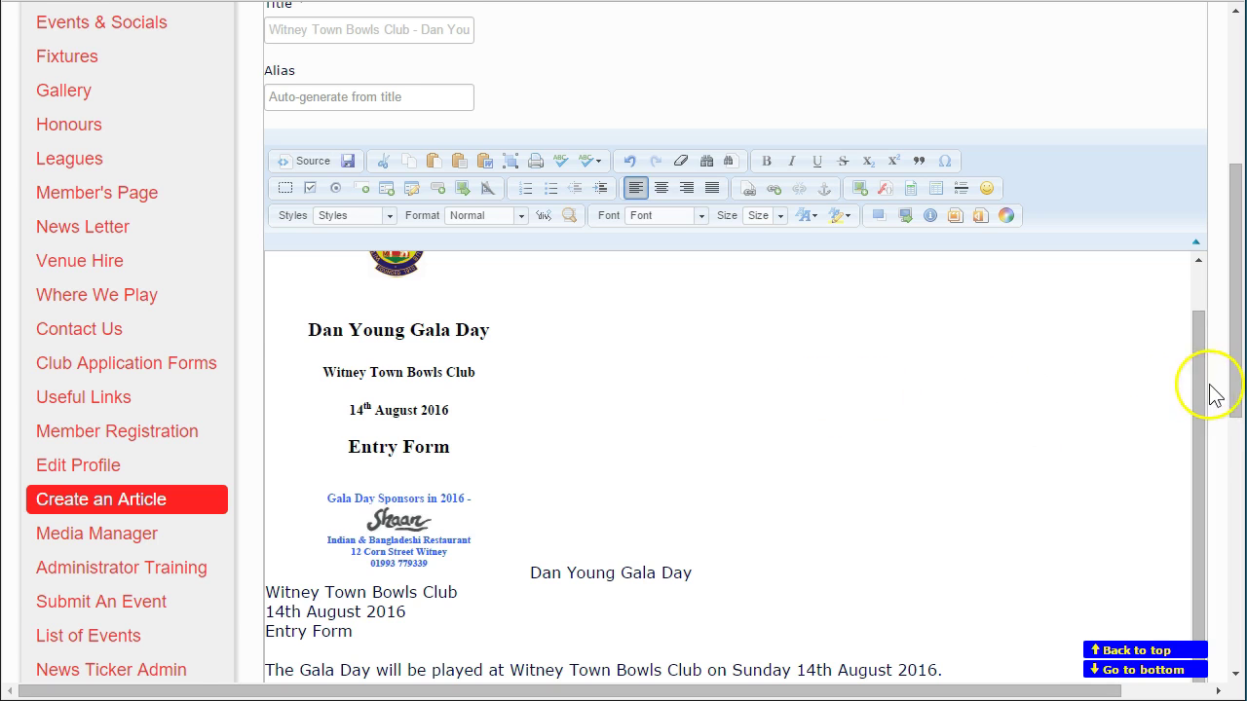
scroll(1221, 394, "down", 1)
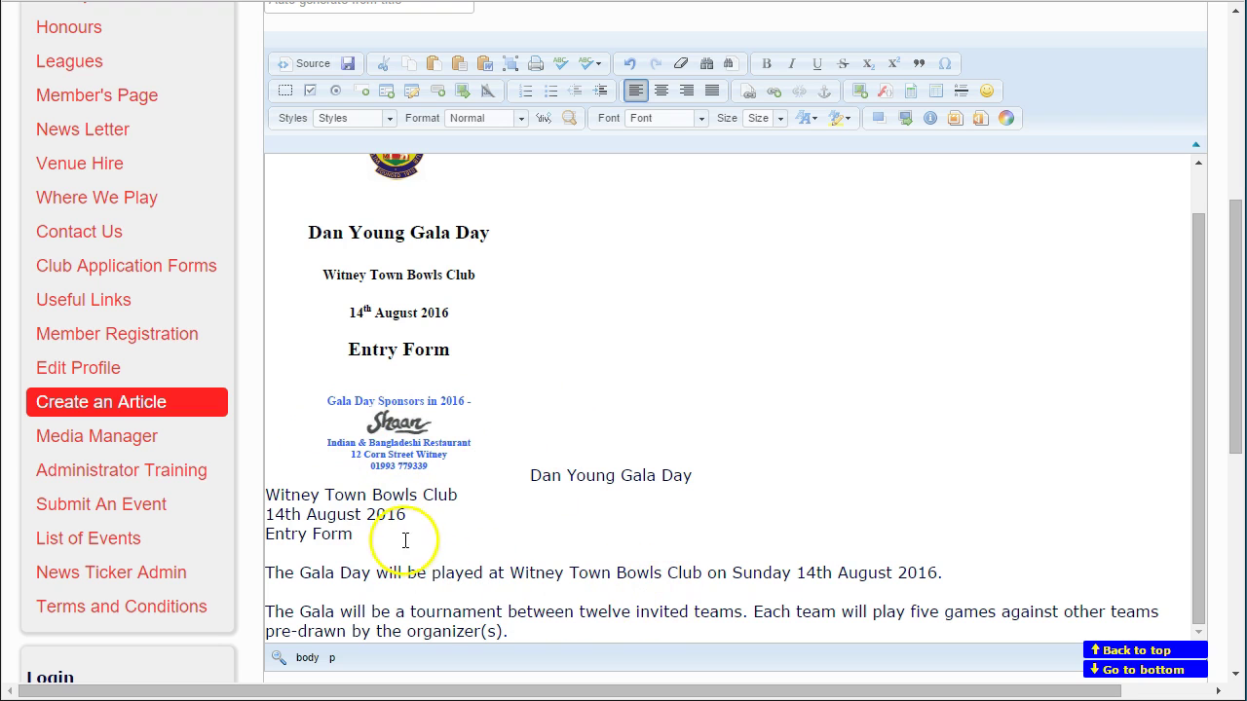
scroll(769, 369, "up", 1)
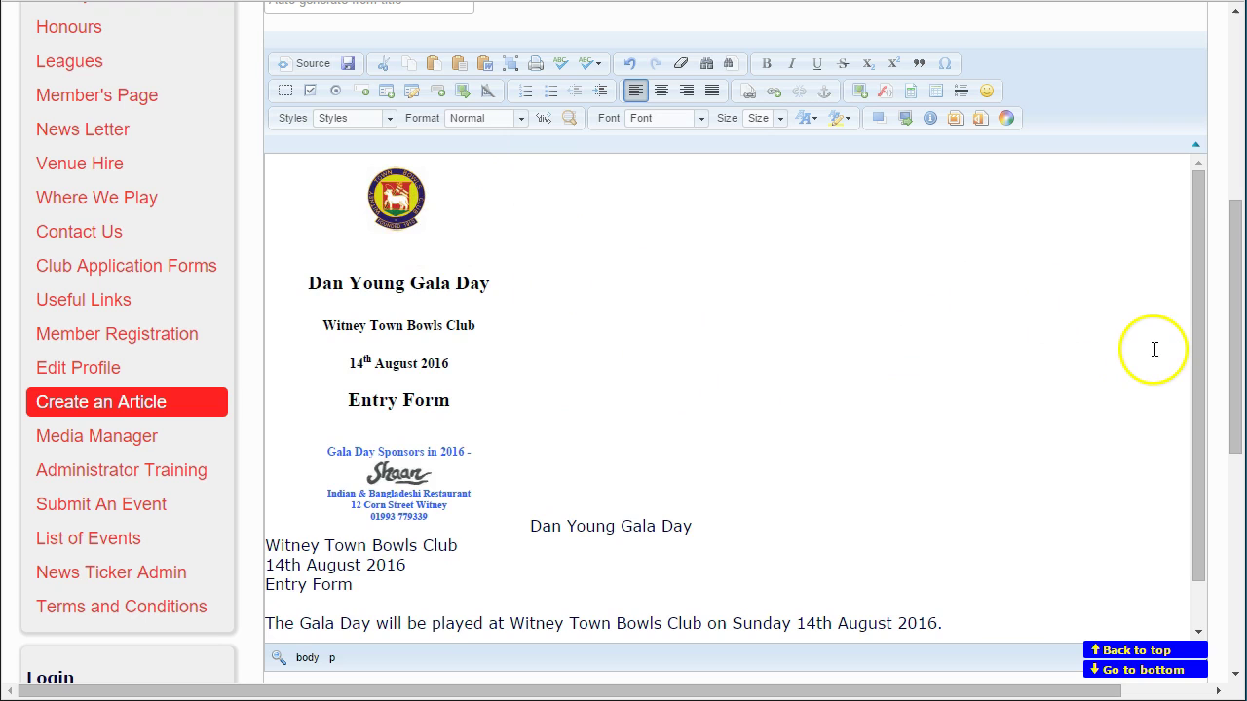
Step: Set the cover image's alignment to Left so the article text wraps beside it
right_click(371, 316)
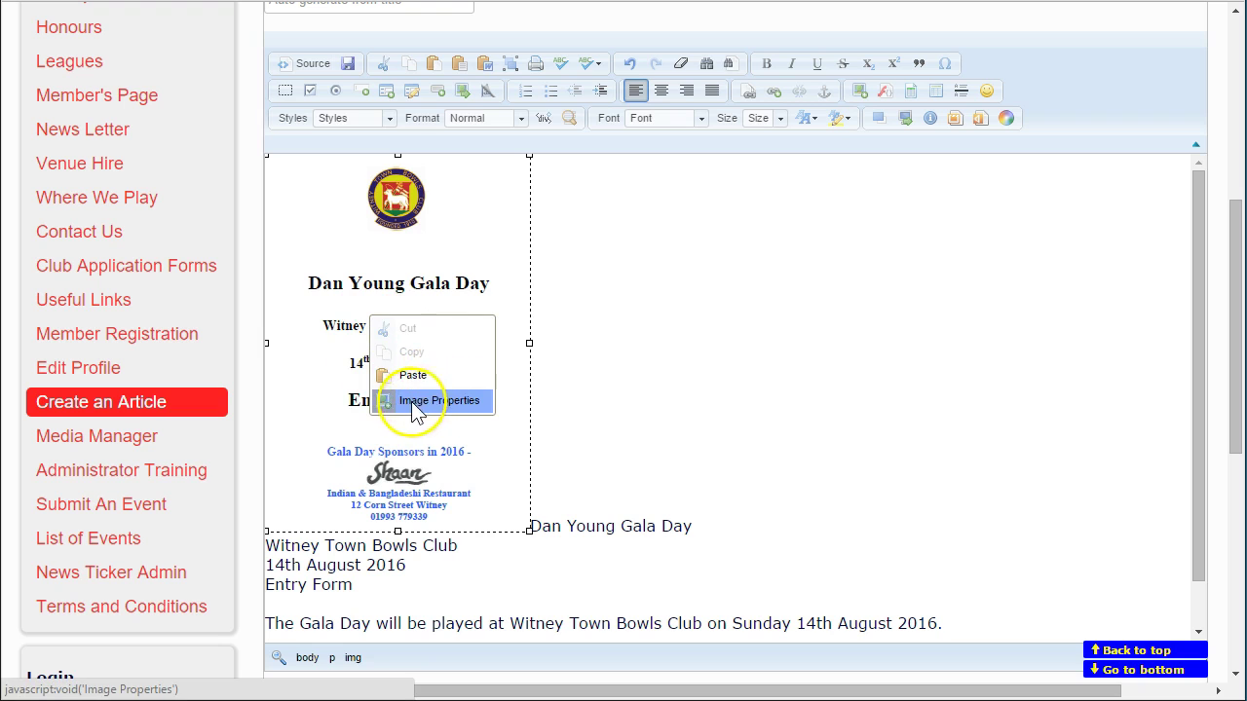
right_click(353, 273)
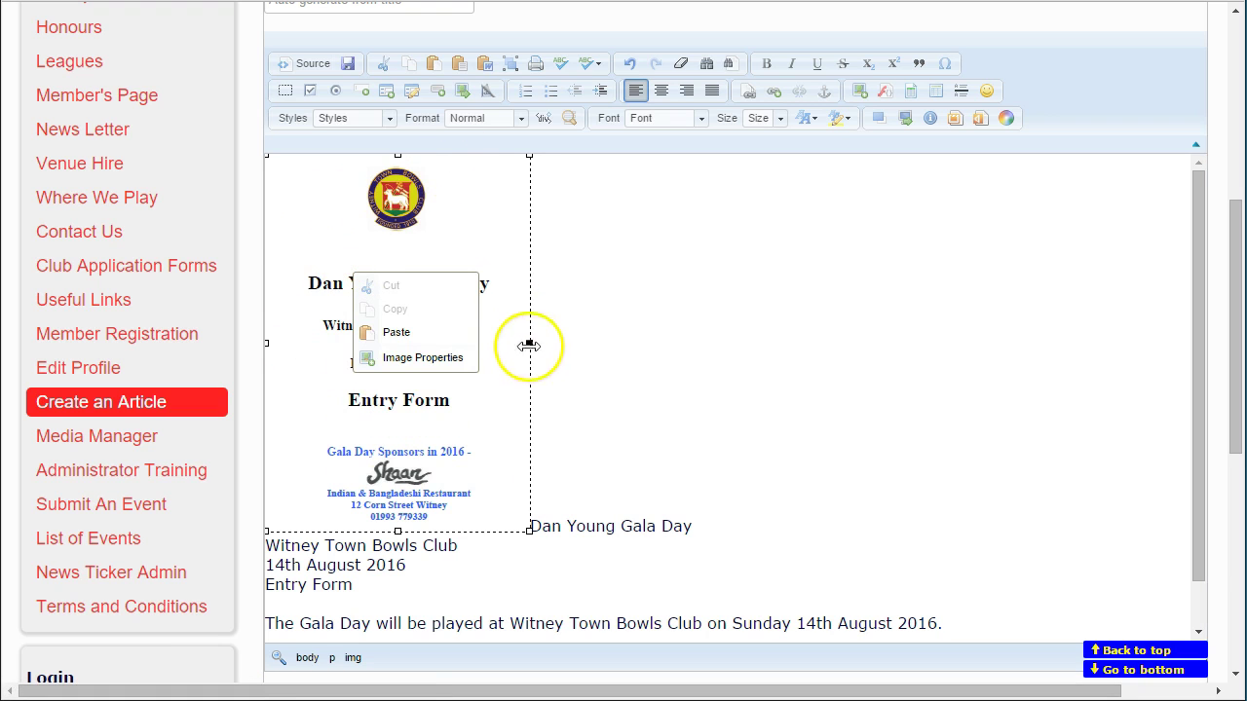
left_click(425, 358)
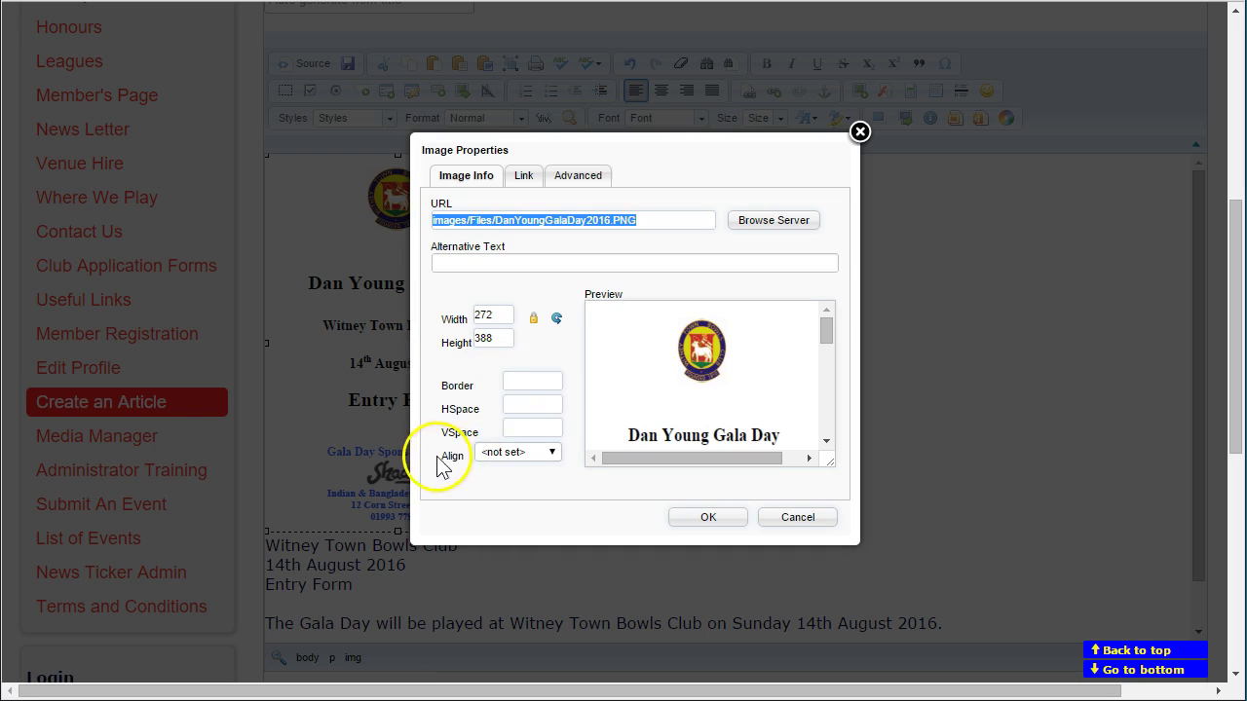
left_click(553, 453)
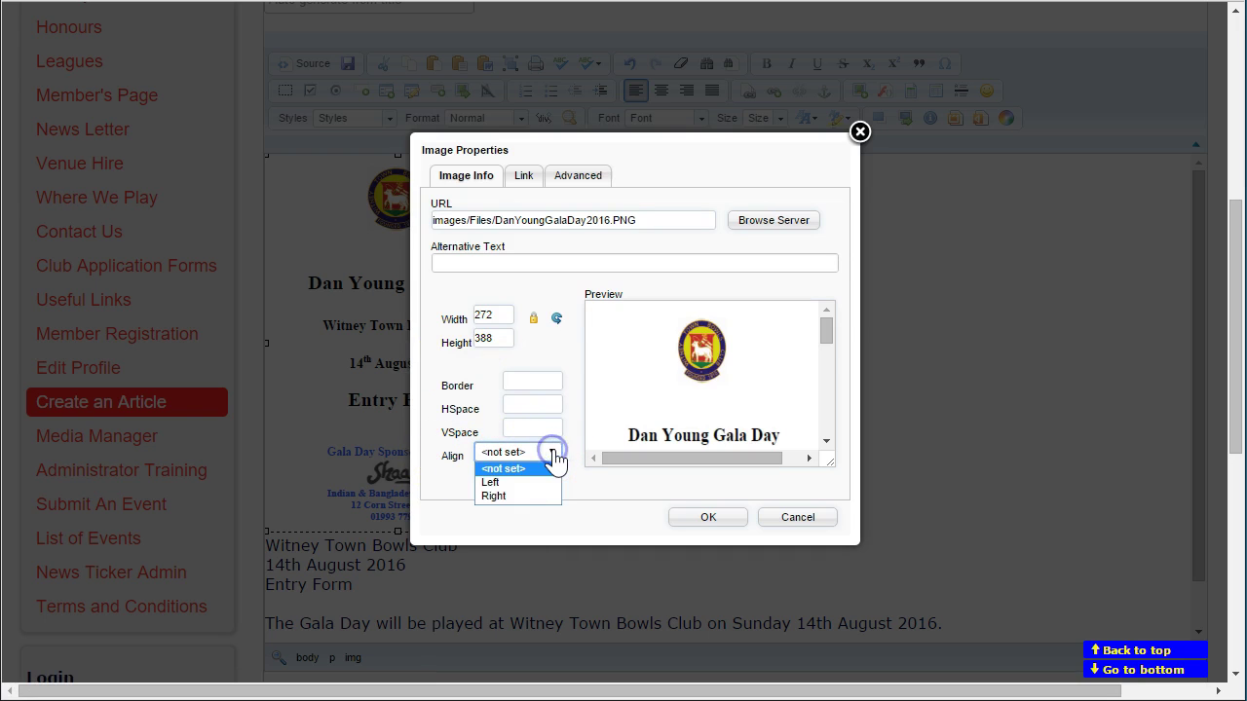
left_click(493, 482)
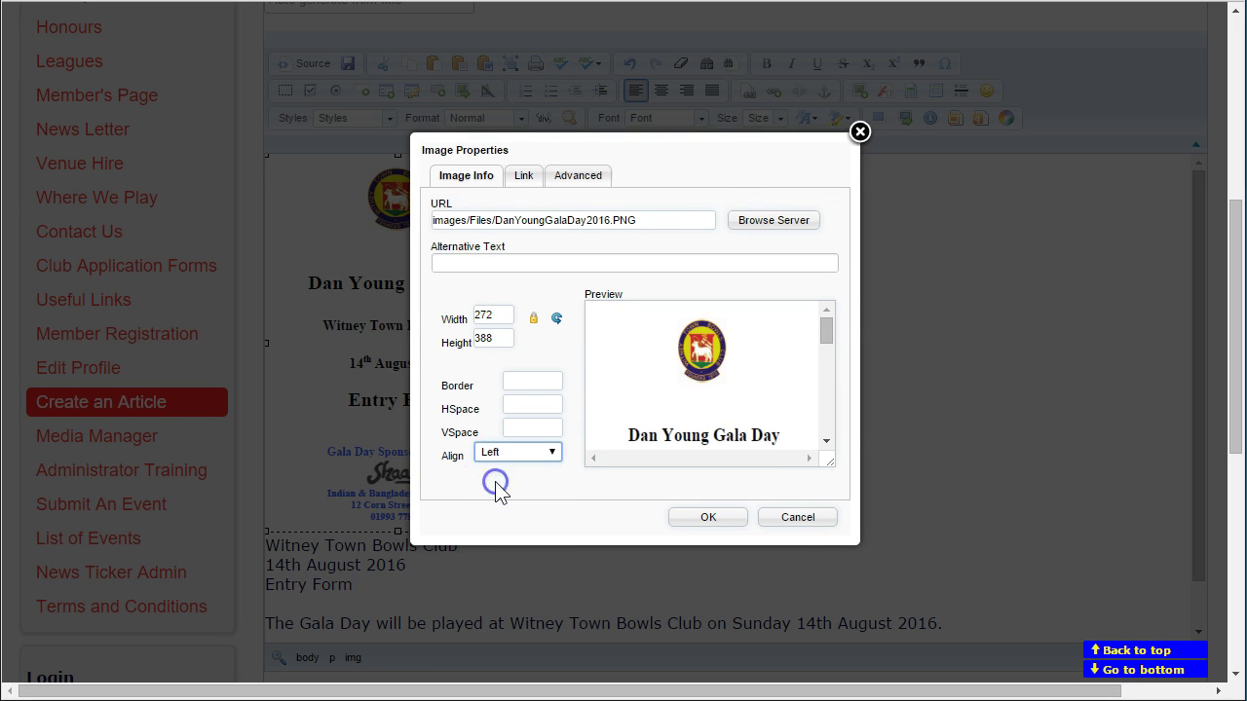
left_click(711, 517)
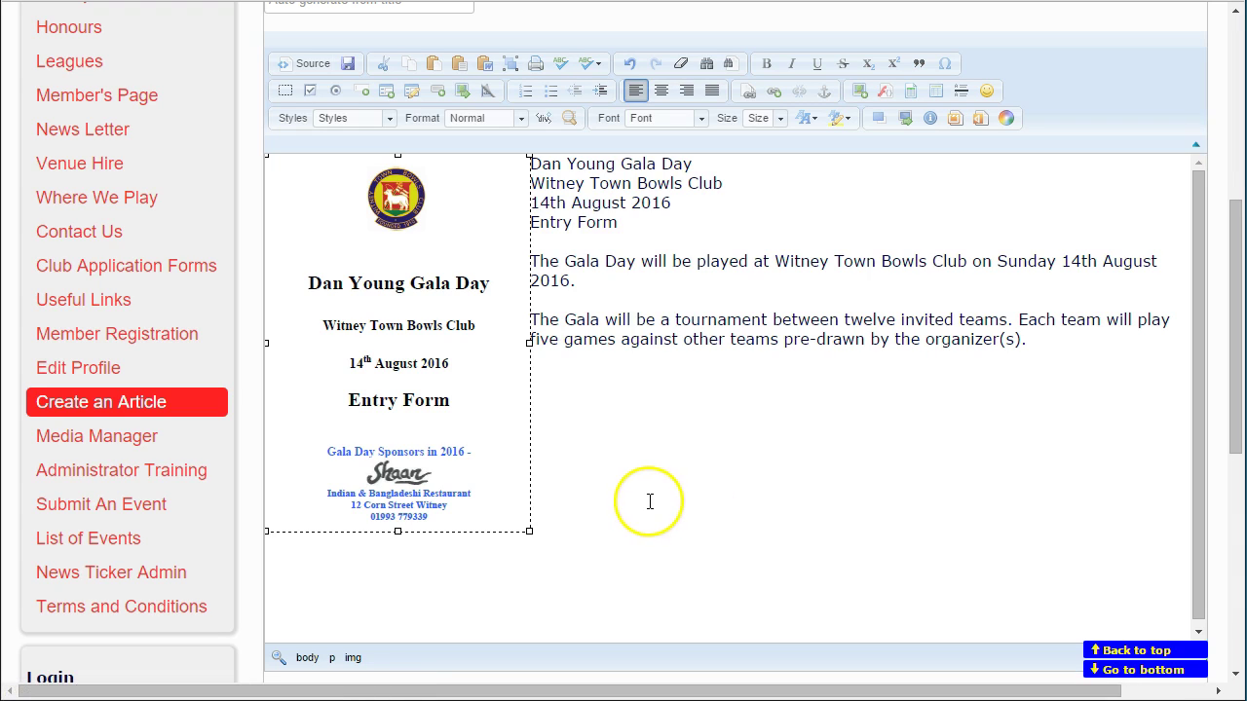
Step: Make the four heading lines from the Gala Day title through "Entry Form" bold
scroll(646, 498, "up", 1)
left_click(604, 492)
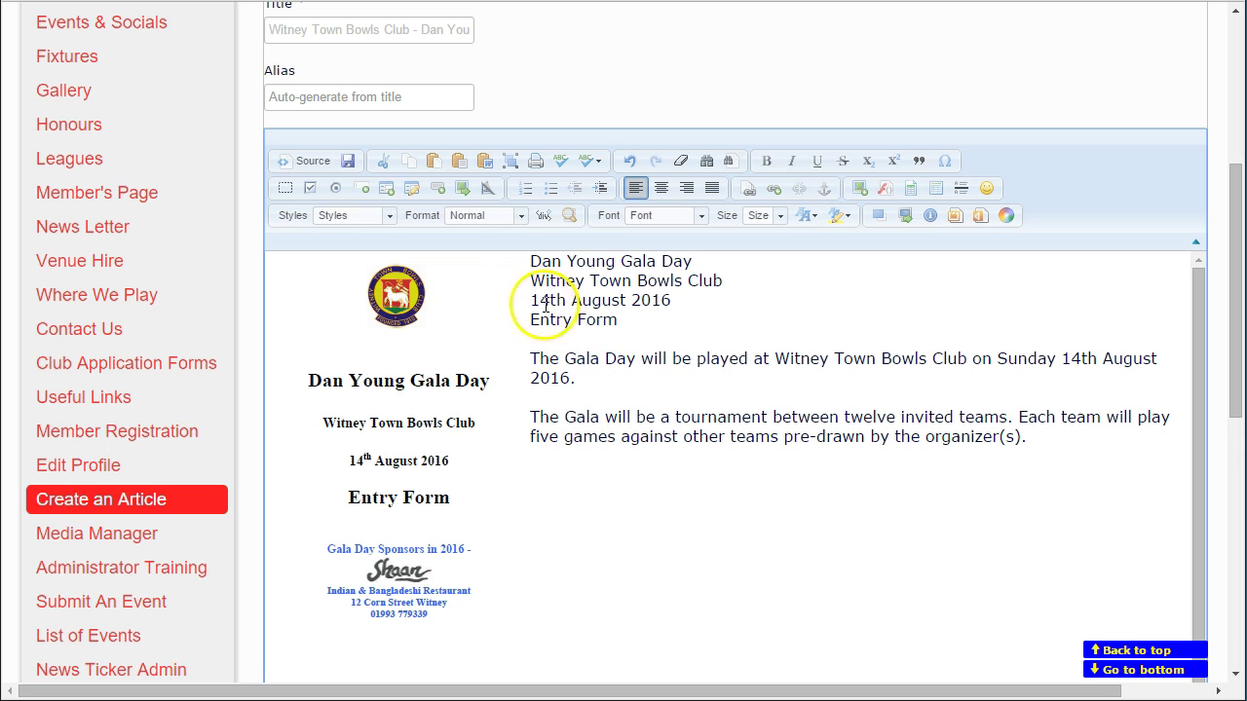
left_click_drag(530, 261, 612, 319)
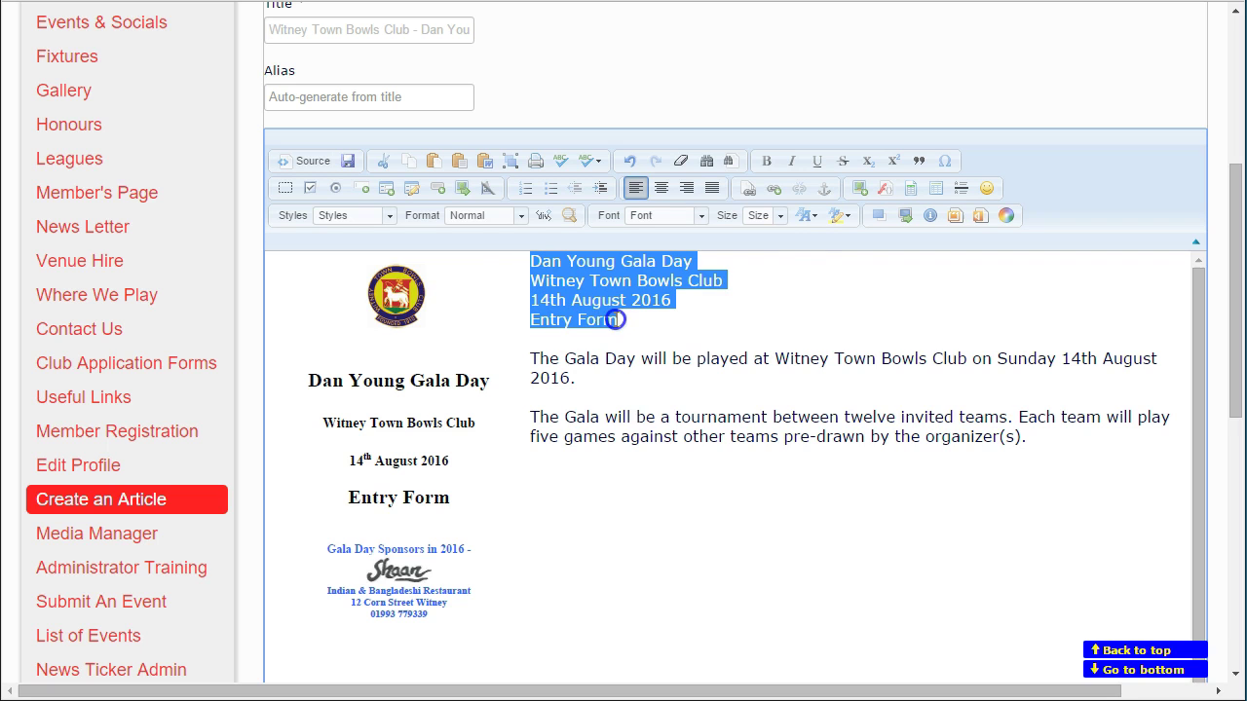
left_click(767, 161)
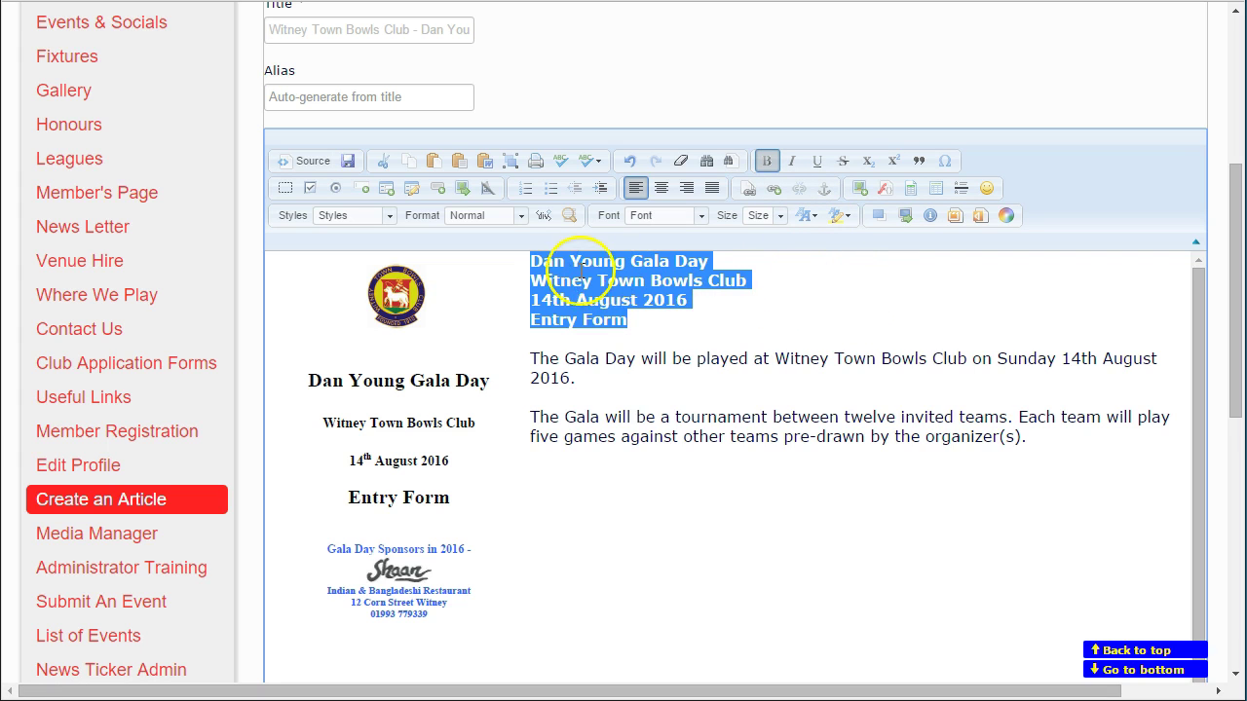
left_click(642, 328)
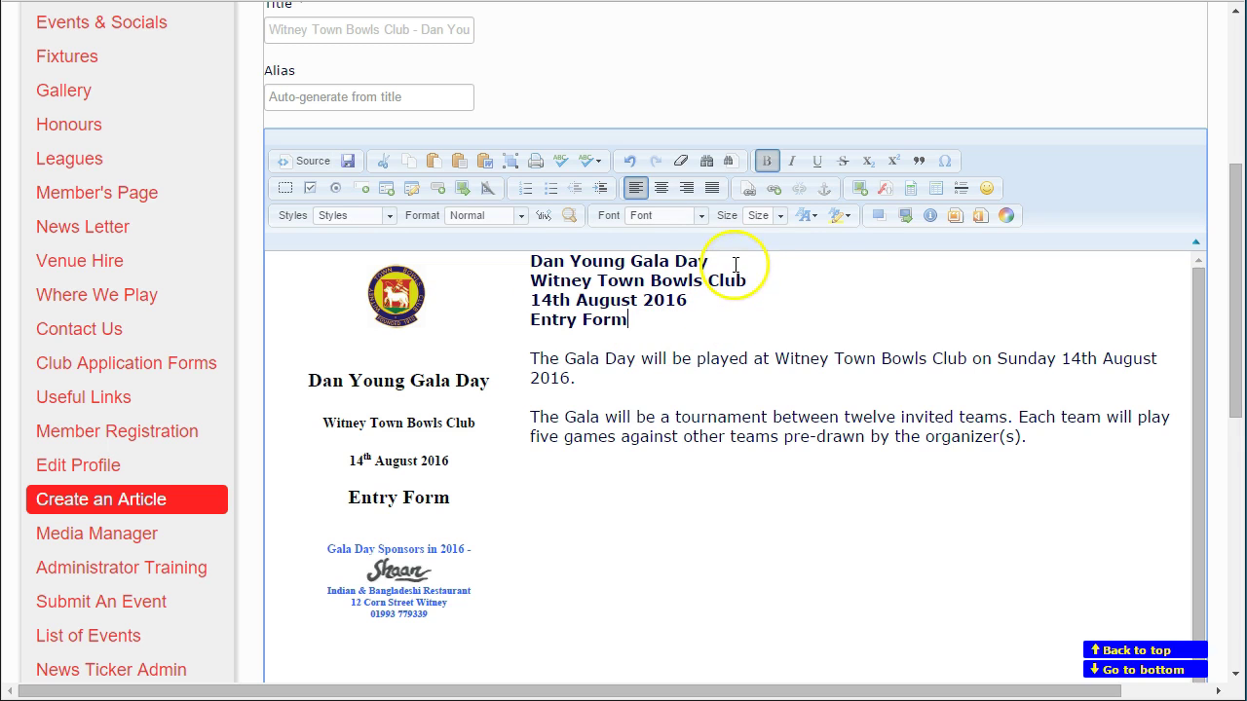
Step: Separate the four bold heading lines with a blank line after the title, club name and date
key("Return")
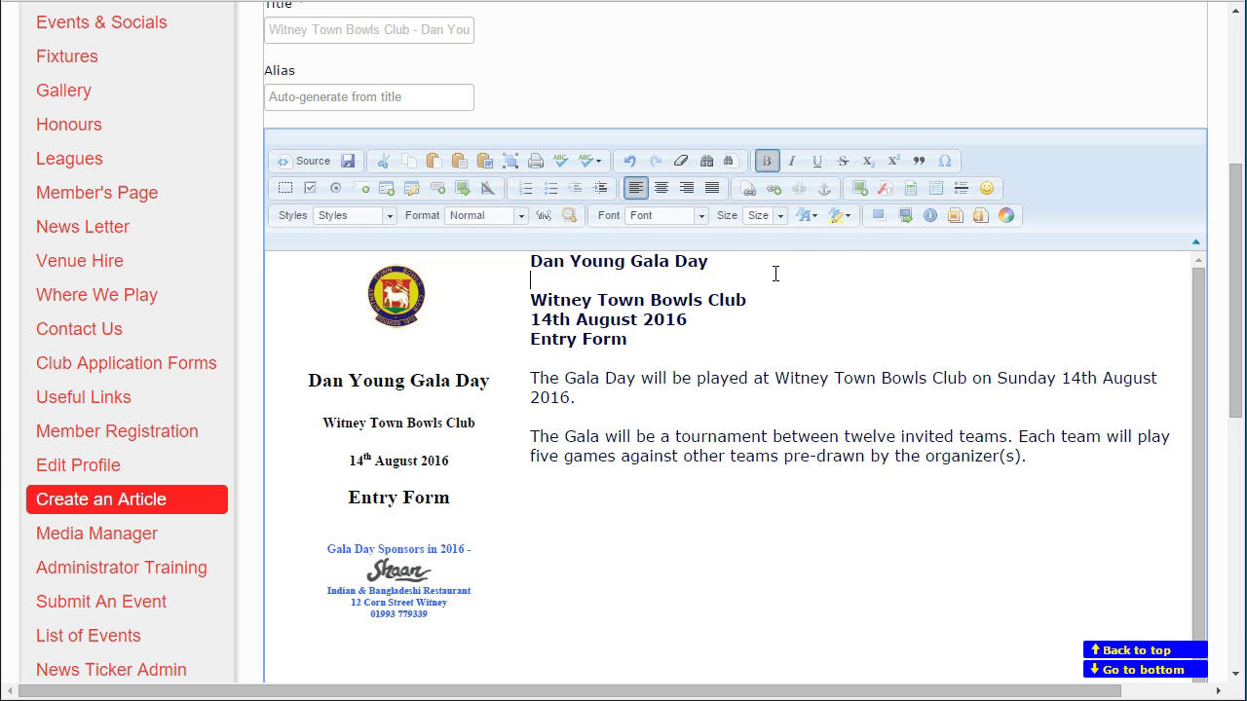
left_click(796, 297)
key("Return")
left_click(717, 337)
key("Return")
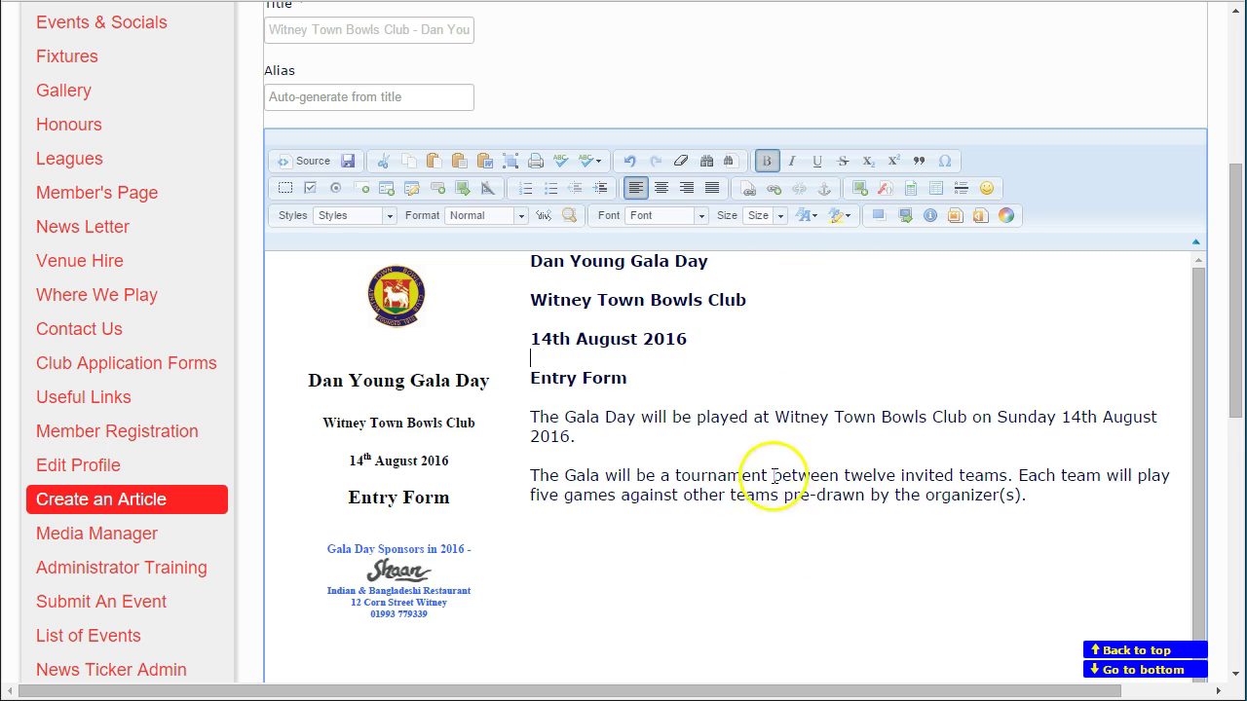
left_click_drag(531, 379, 626, 377)
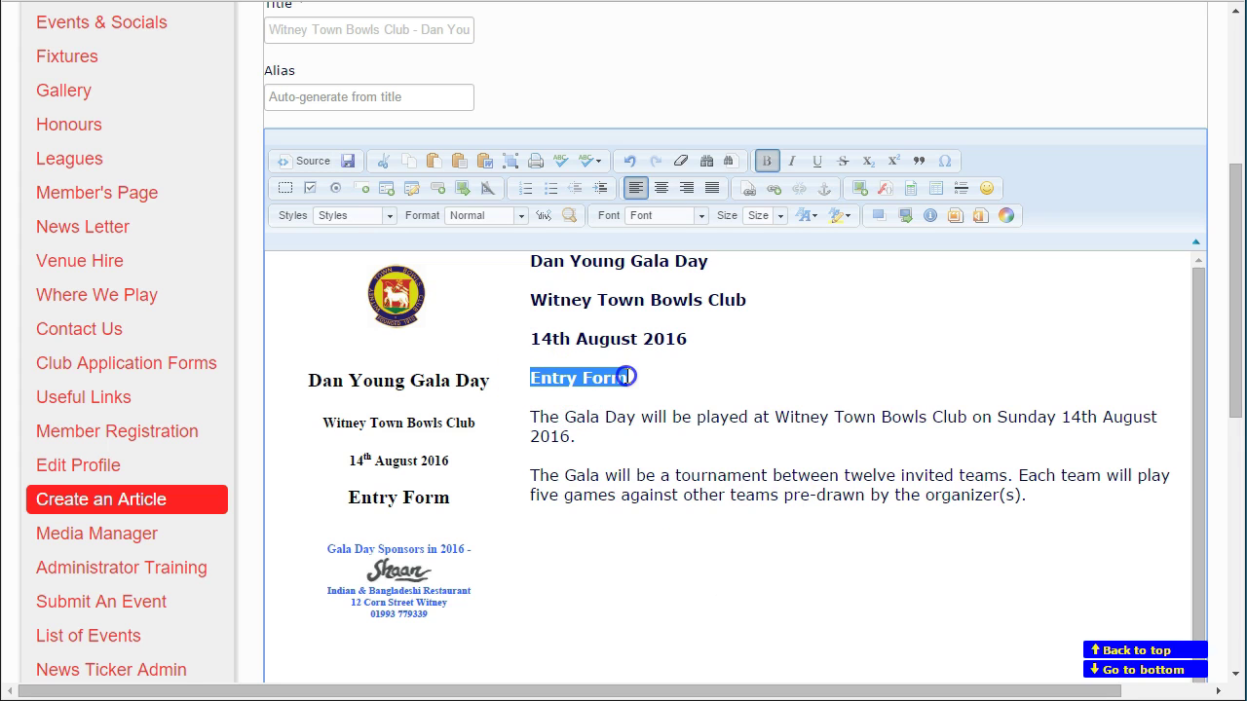
left_click(721, 378)
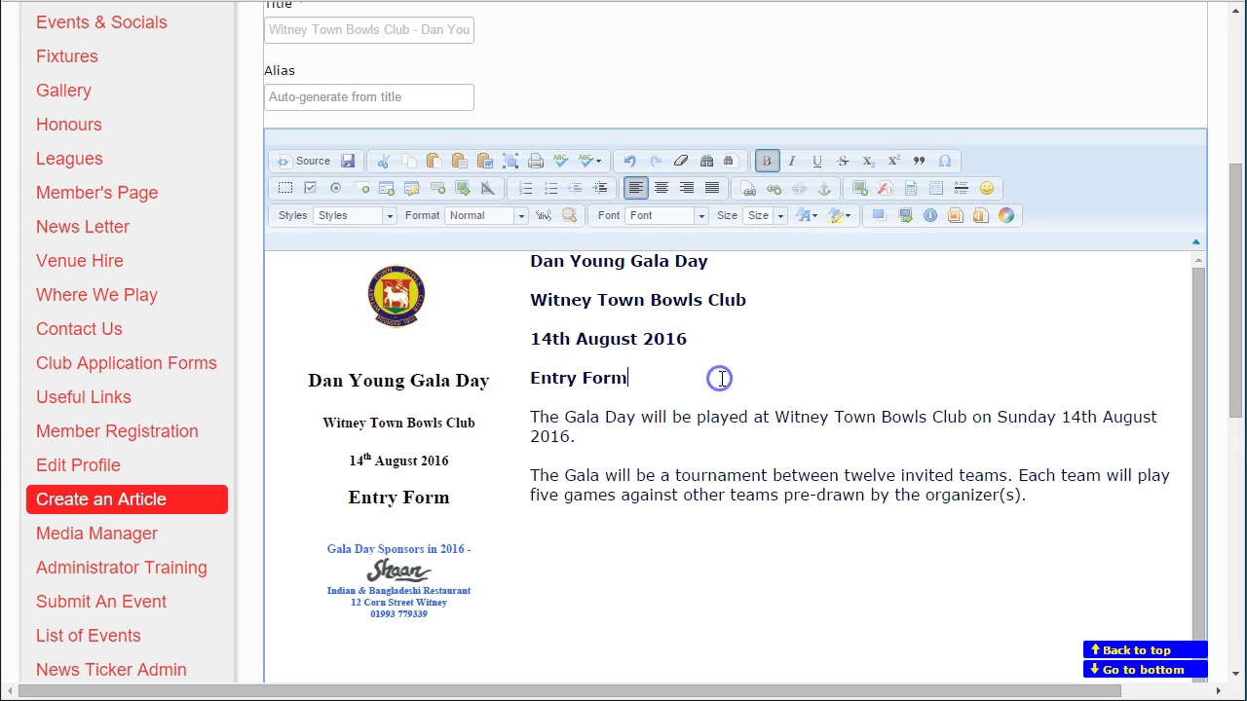
Step: Add "Click on the image on the left to download the Entry Form." below the last paragraph and format it bold red
left_click(593, 537)
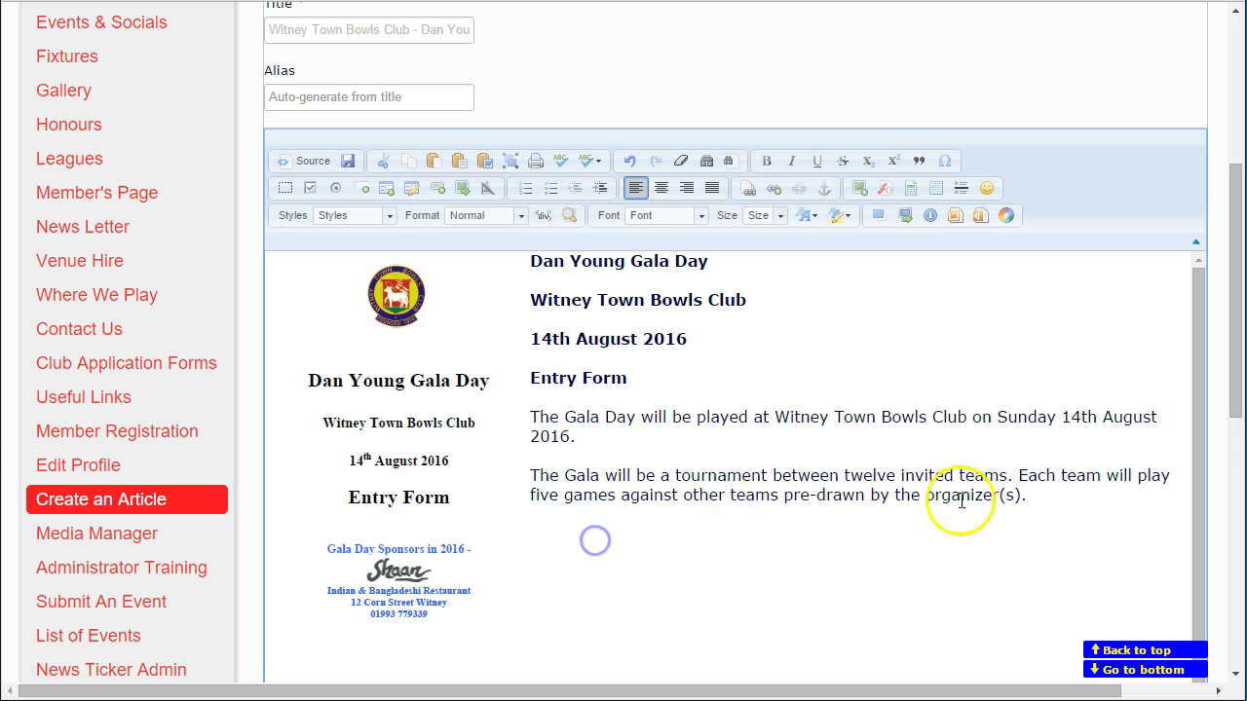
left_click(1037, 498)
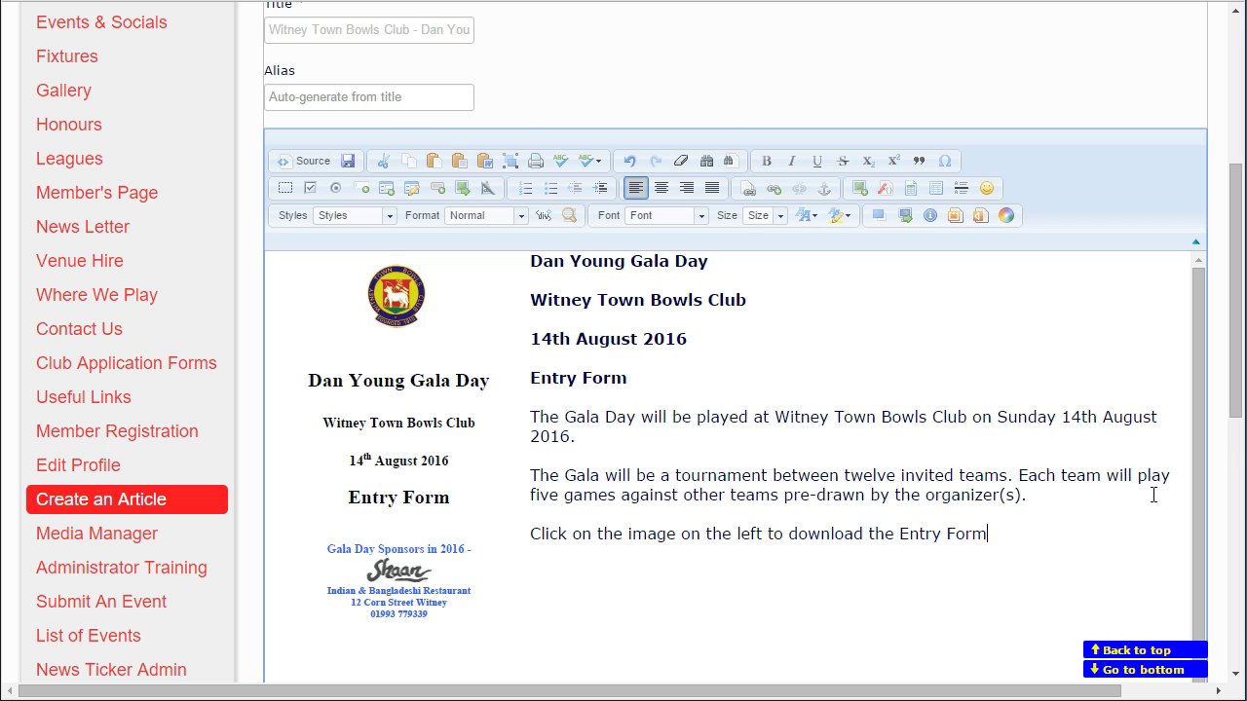
left_click_drag(531, 534, 973, 537)
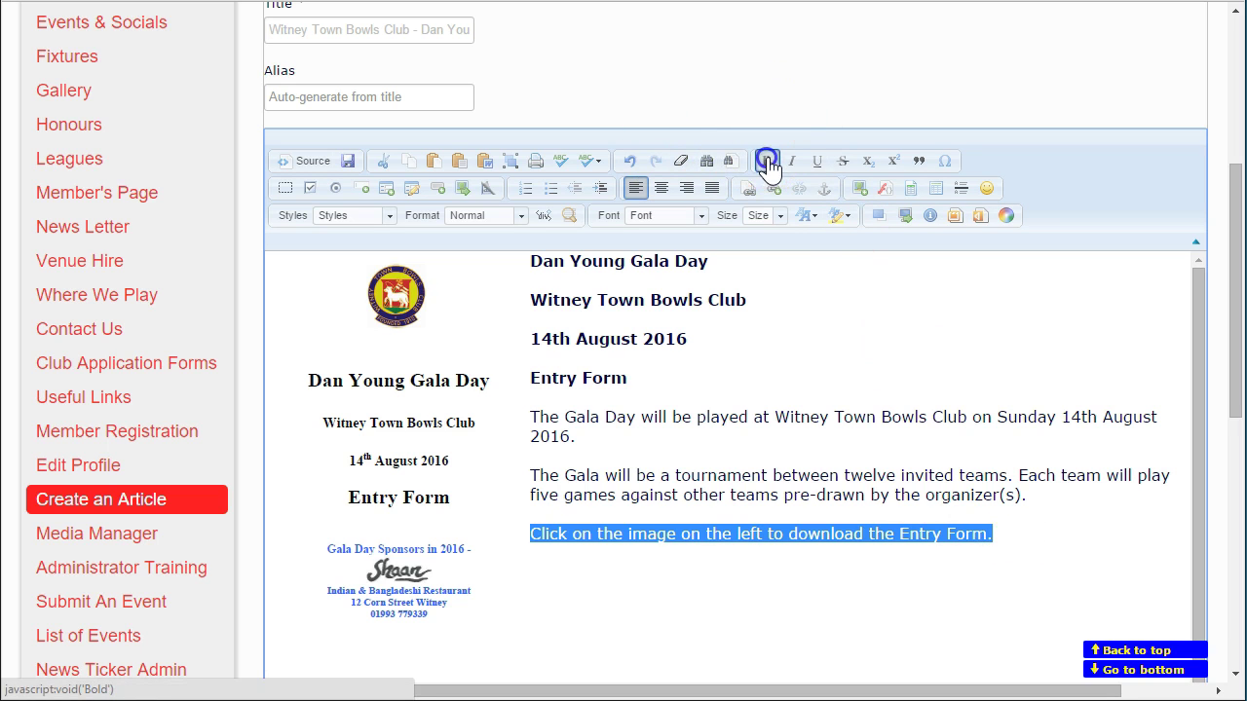
left_click(767, 162)
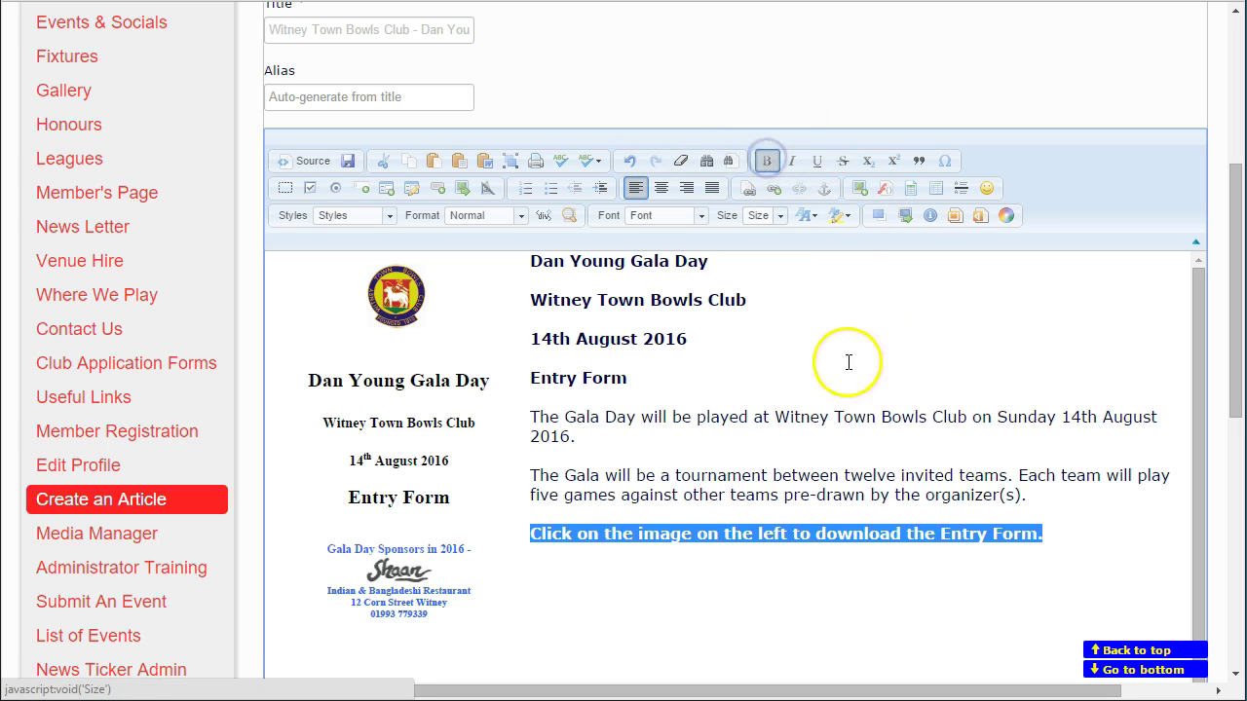
left_click(813, 216)
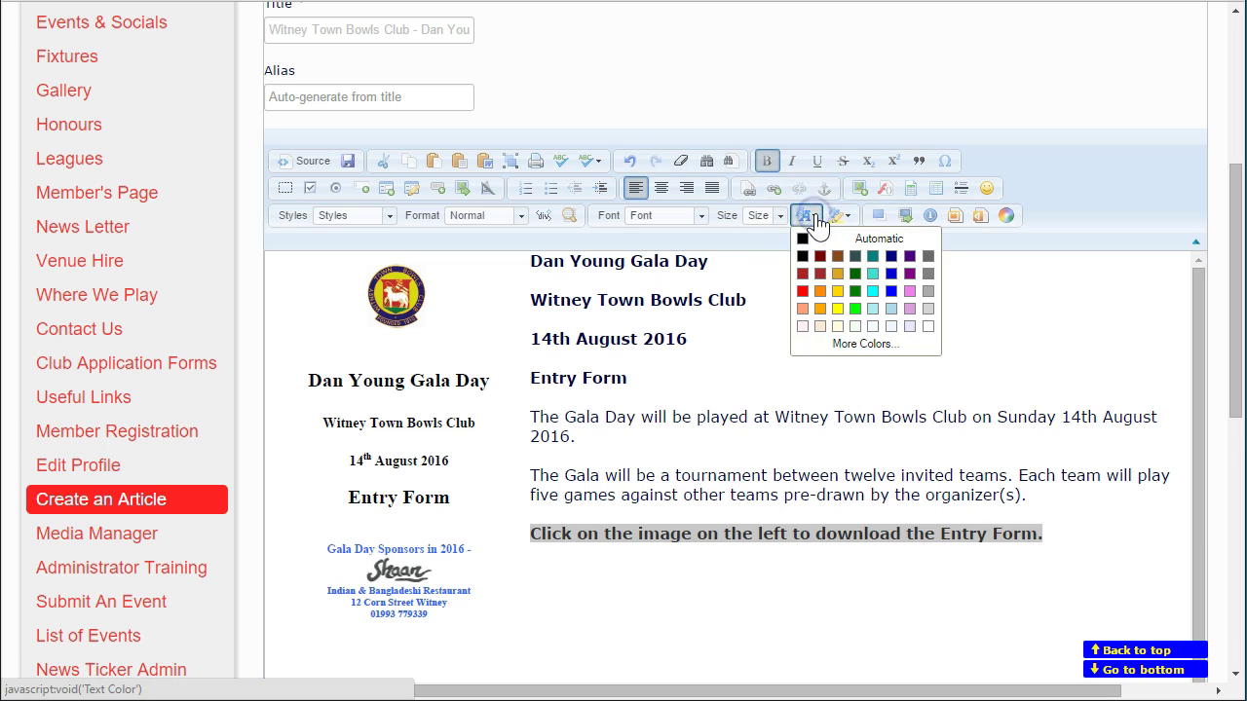
left_click(802, 292)
left_click(690, 575)
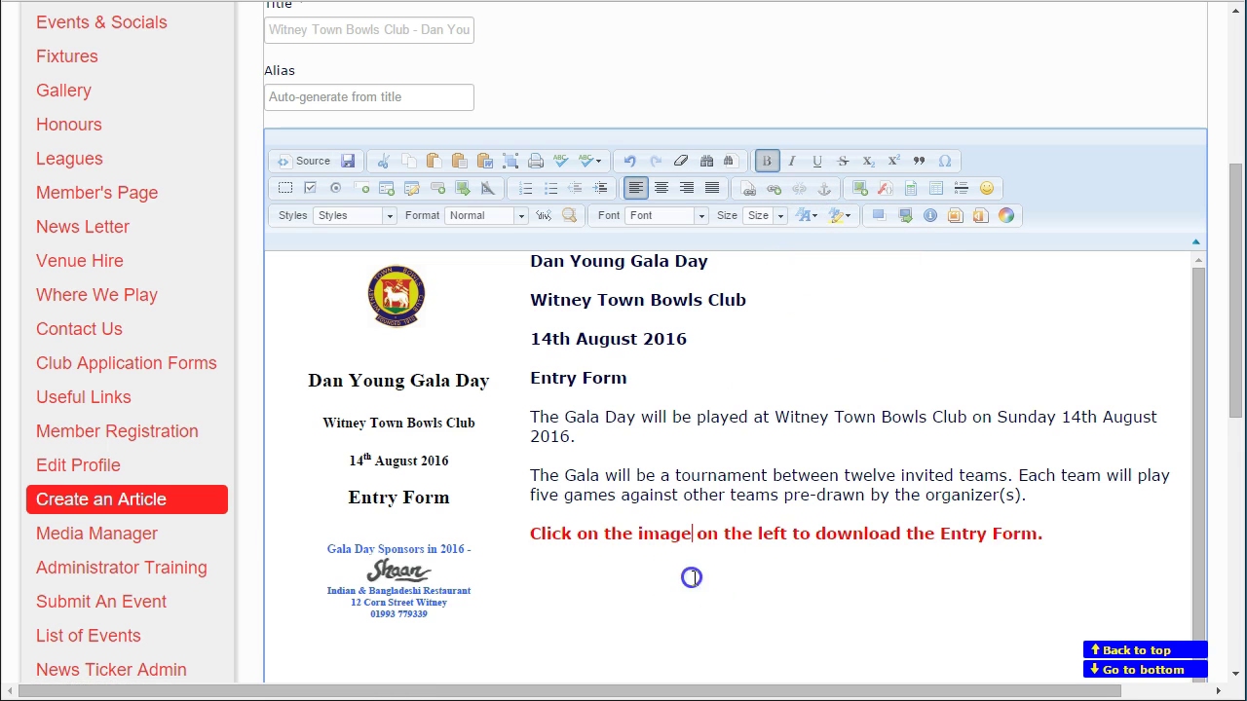
left_click(628, 625)
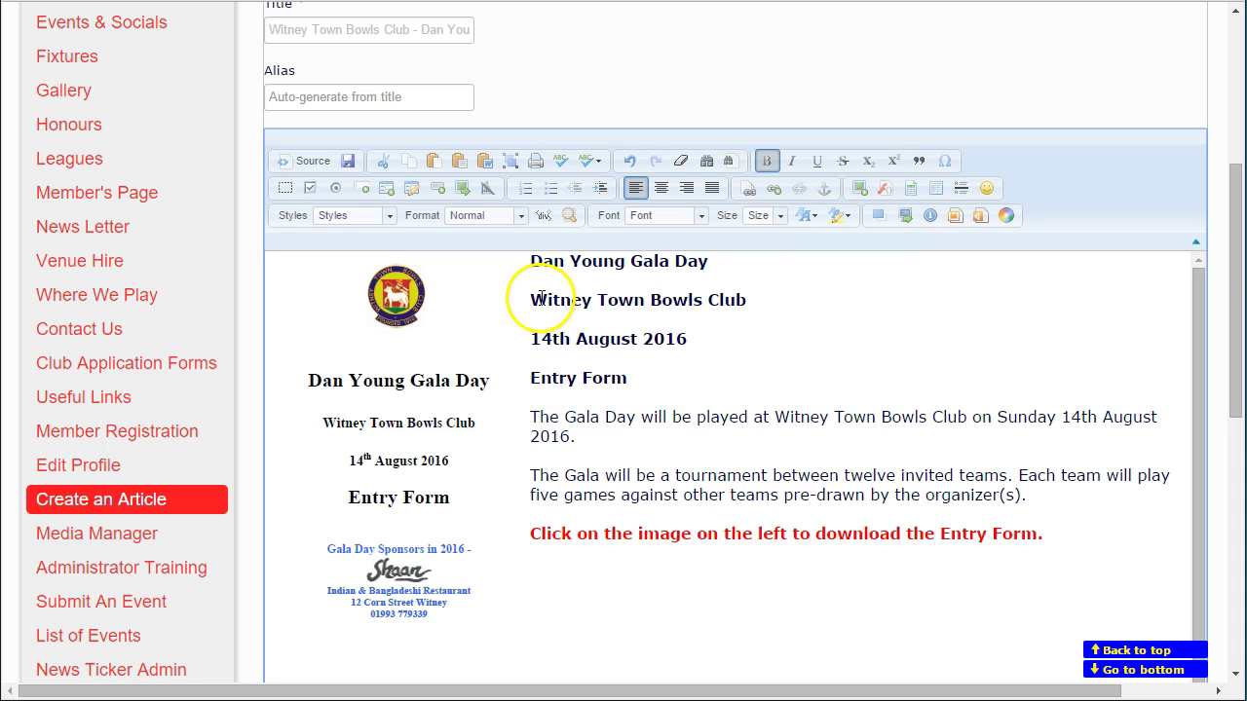
Step: Give the cover image a border of 1 in its image properties
left_click(310, 454)
right_click(437, 345)
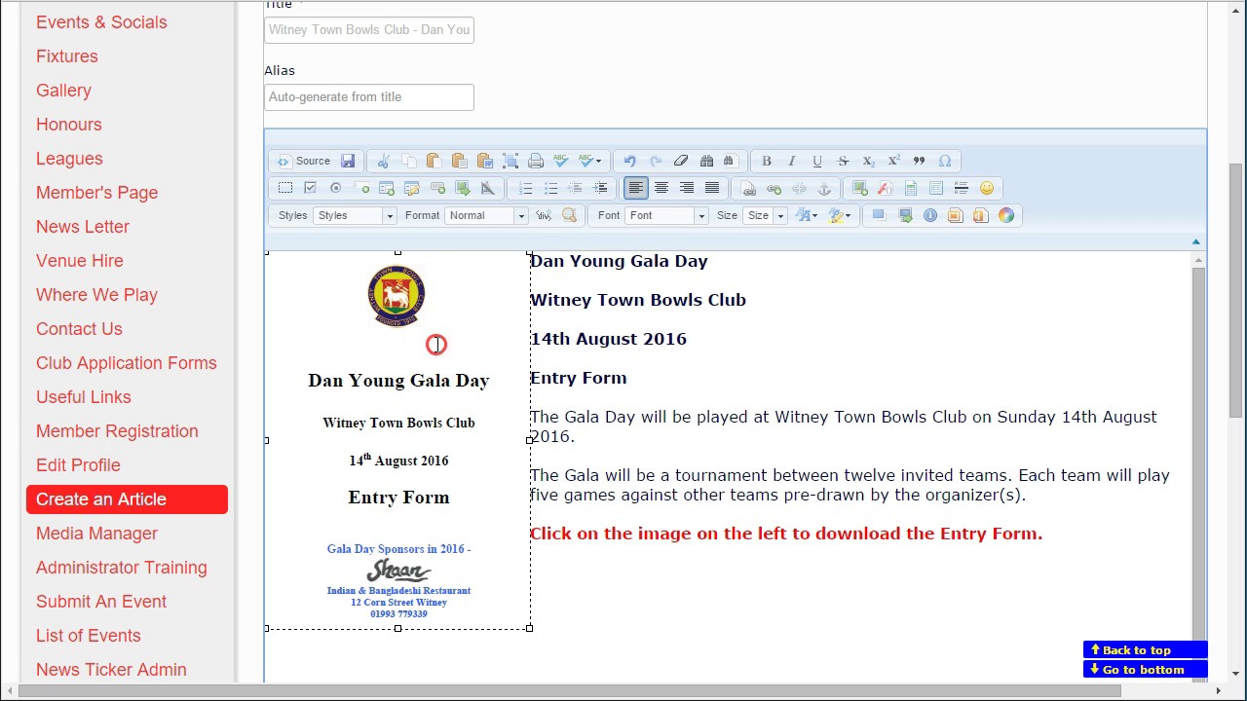
left_click(477, 429)
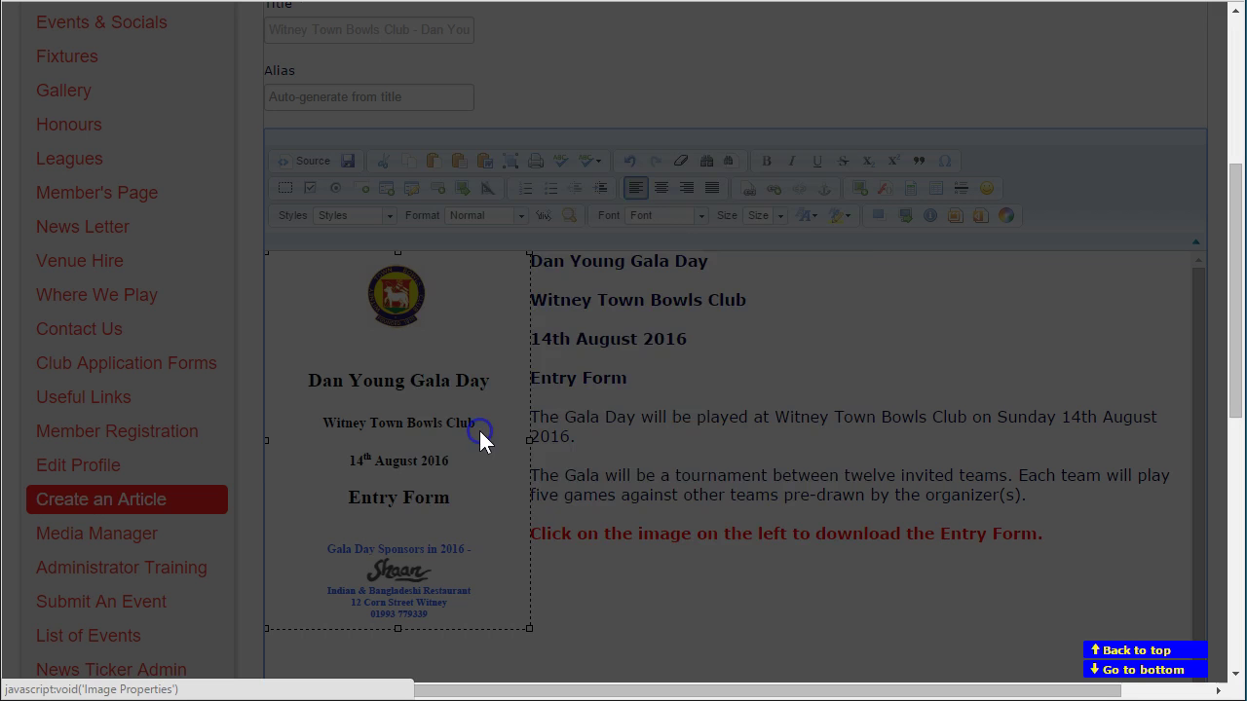
left_click(520, 380)
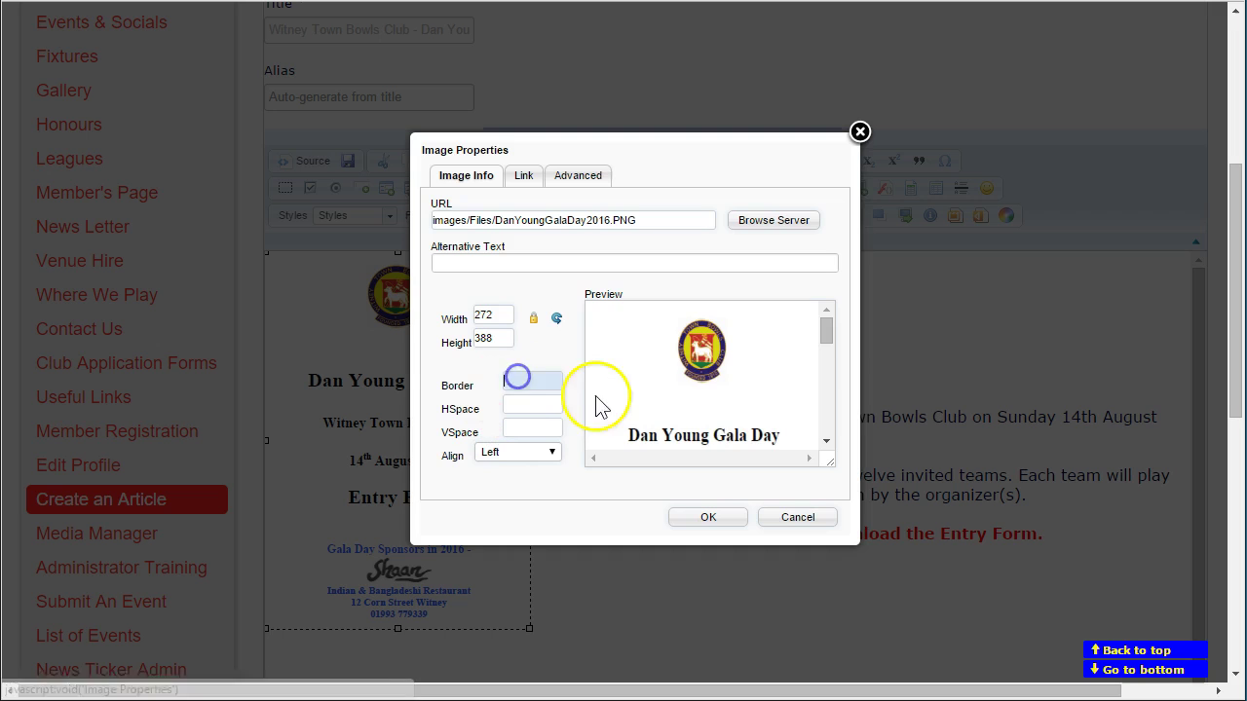
type("1")
left_click(709, 517)
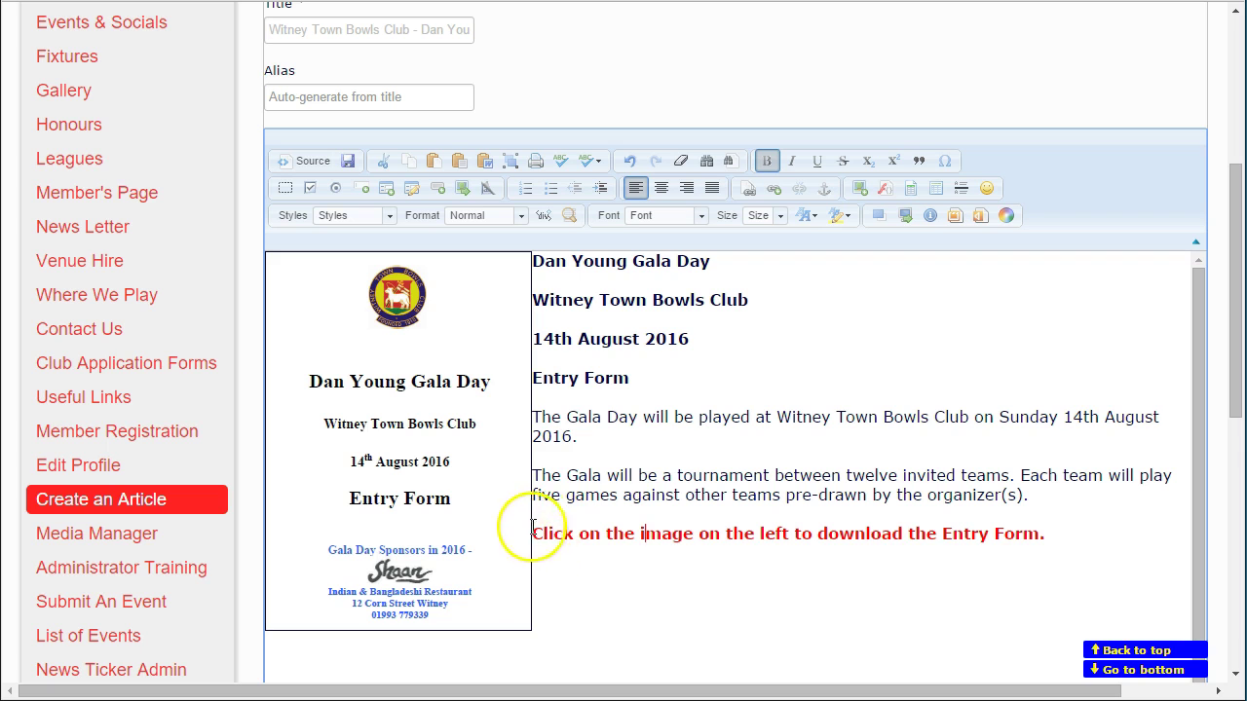
Step: Set the cover image's horizontal spacing (HSpace) to 15
right_click(437, 320)
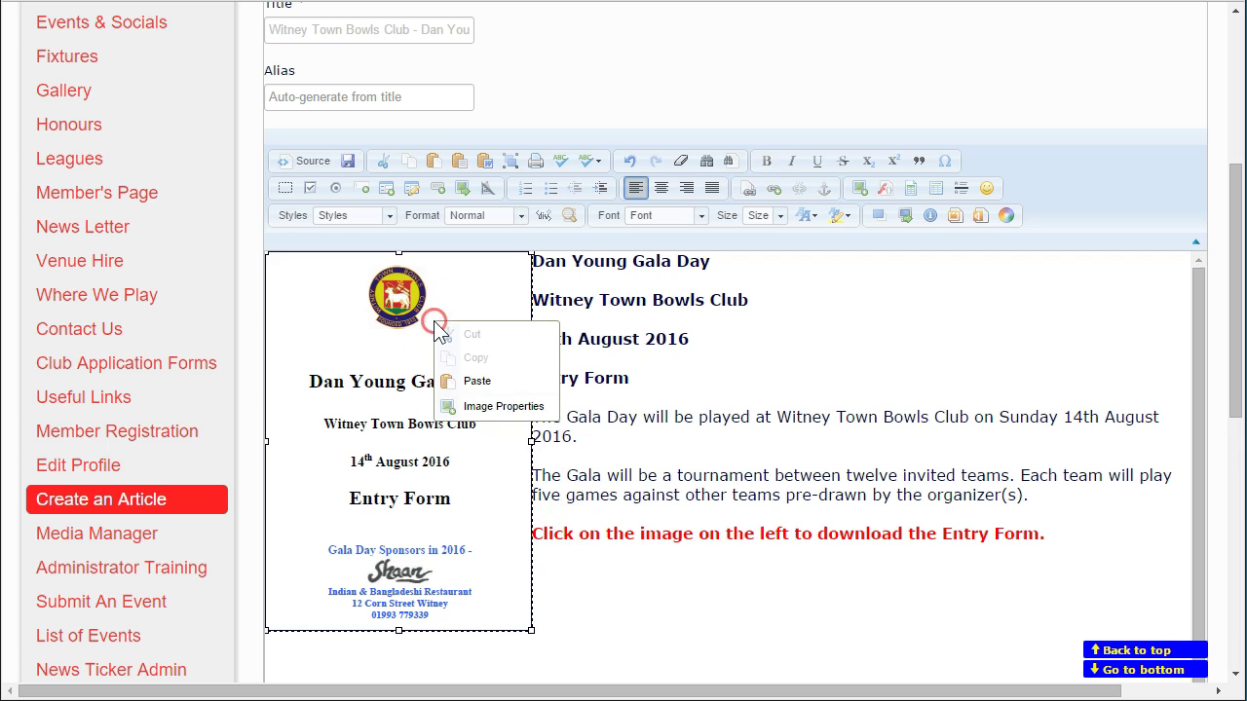
left_click(477, 405)
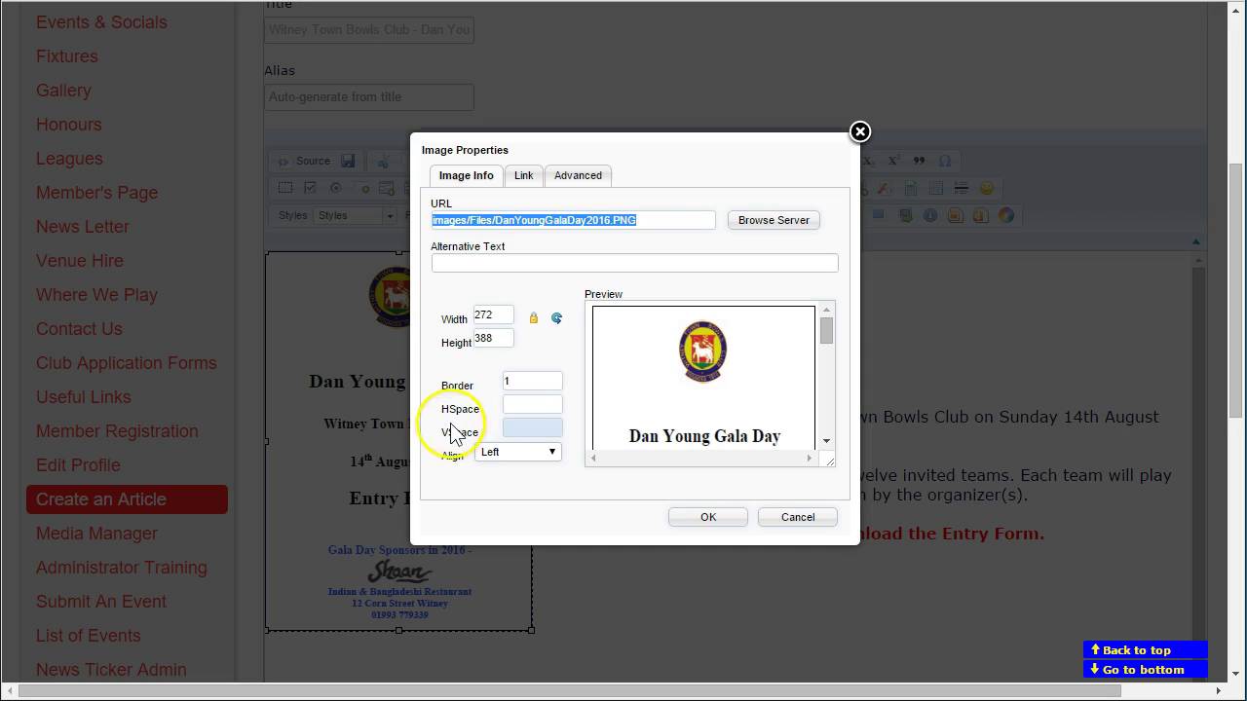
left_click(519, 404)
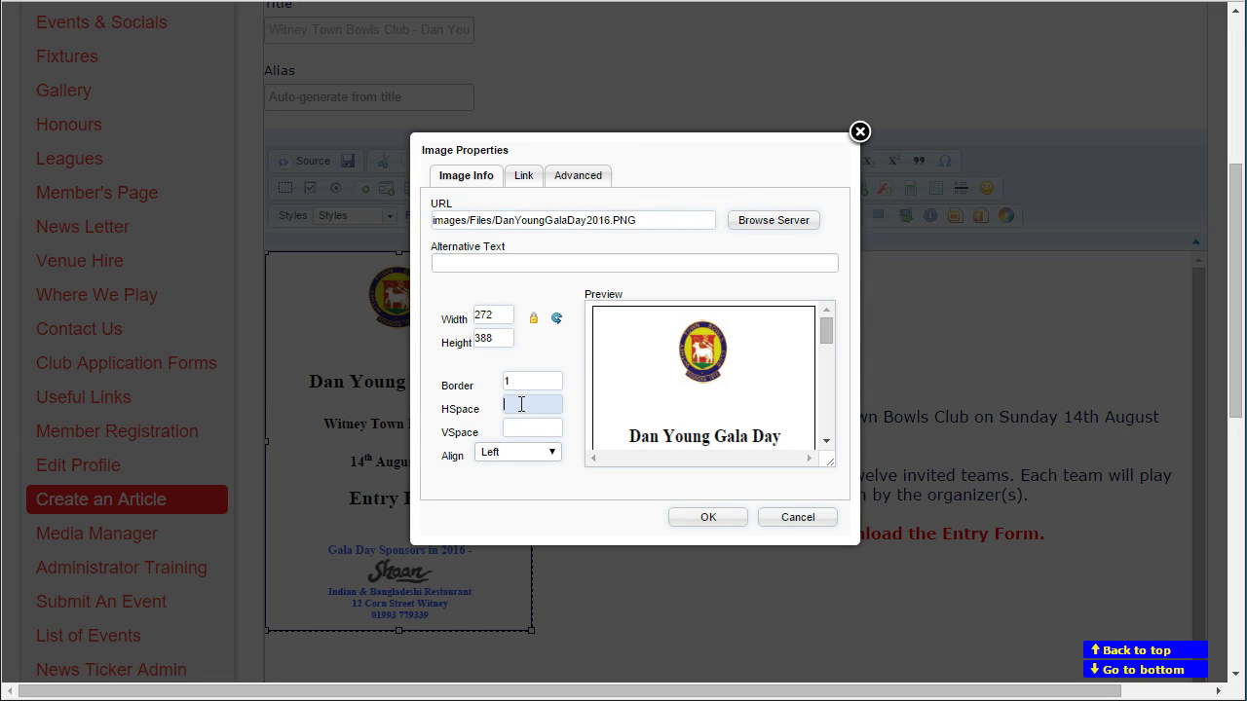
type("15")
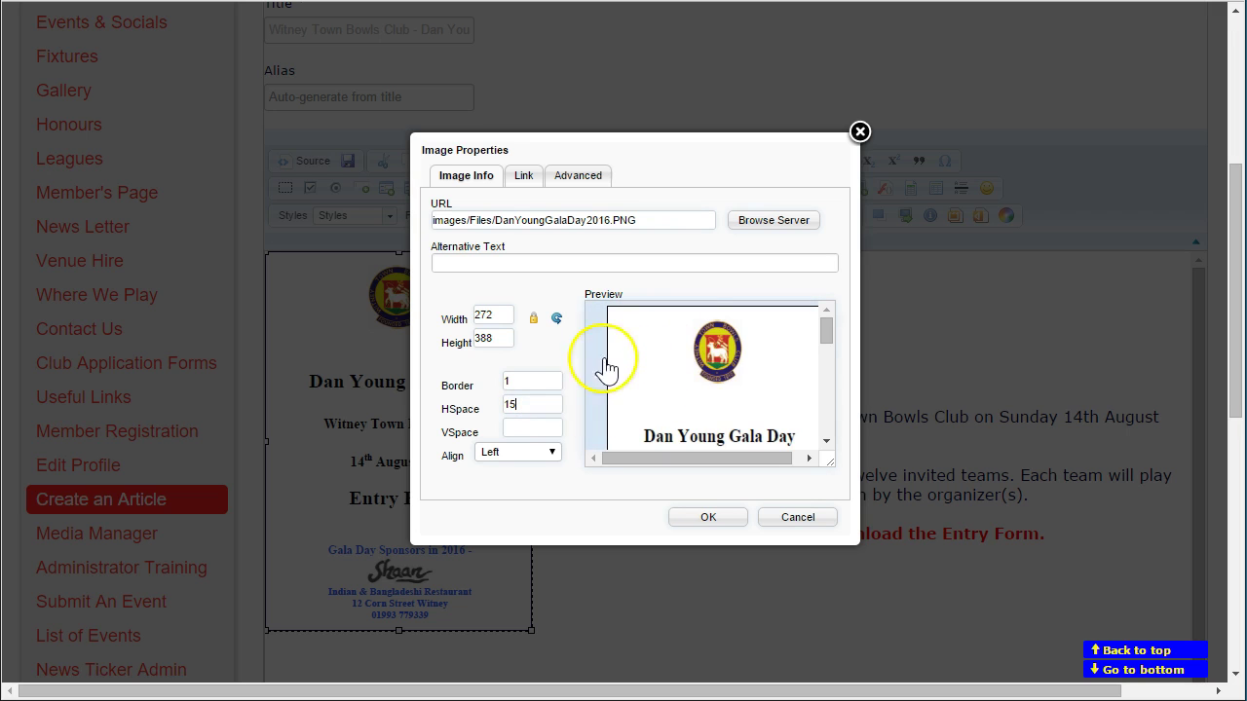
left_click(710, 517)
left_click(582, 570)
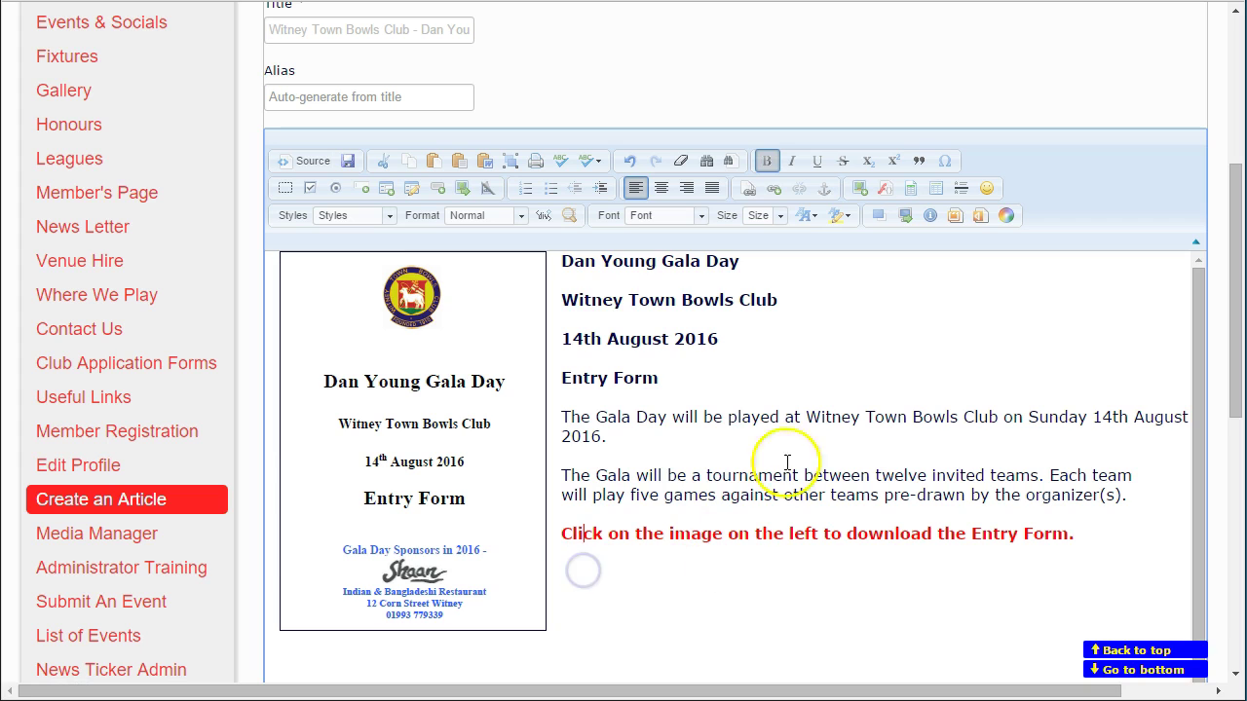
Step: Insert blank space above the Gala Day title line and underline the title
left_click(562, 260)
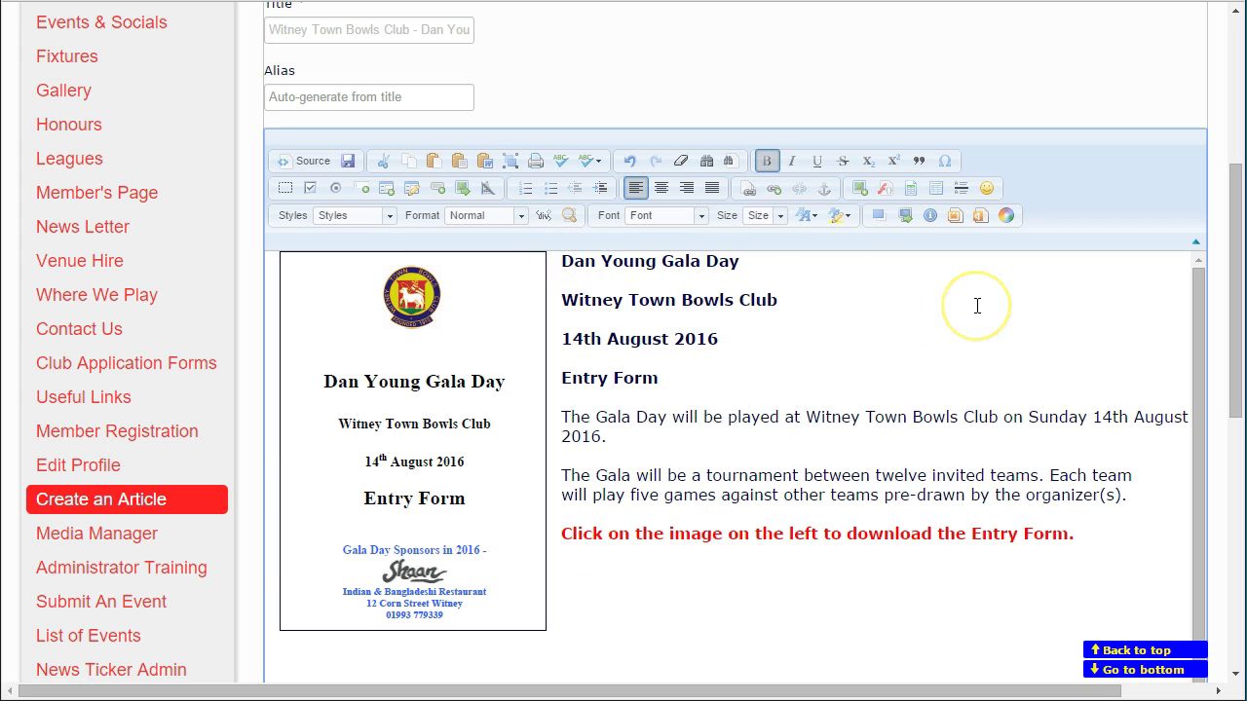
key("Return")
left_click(878, 321)
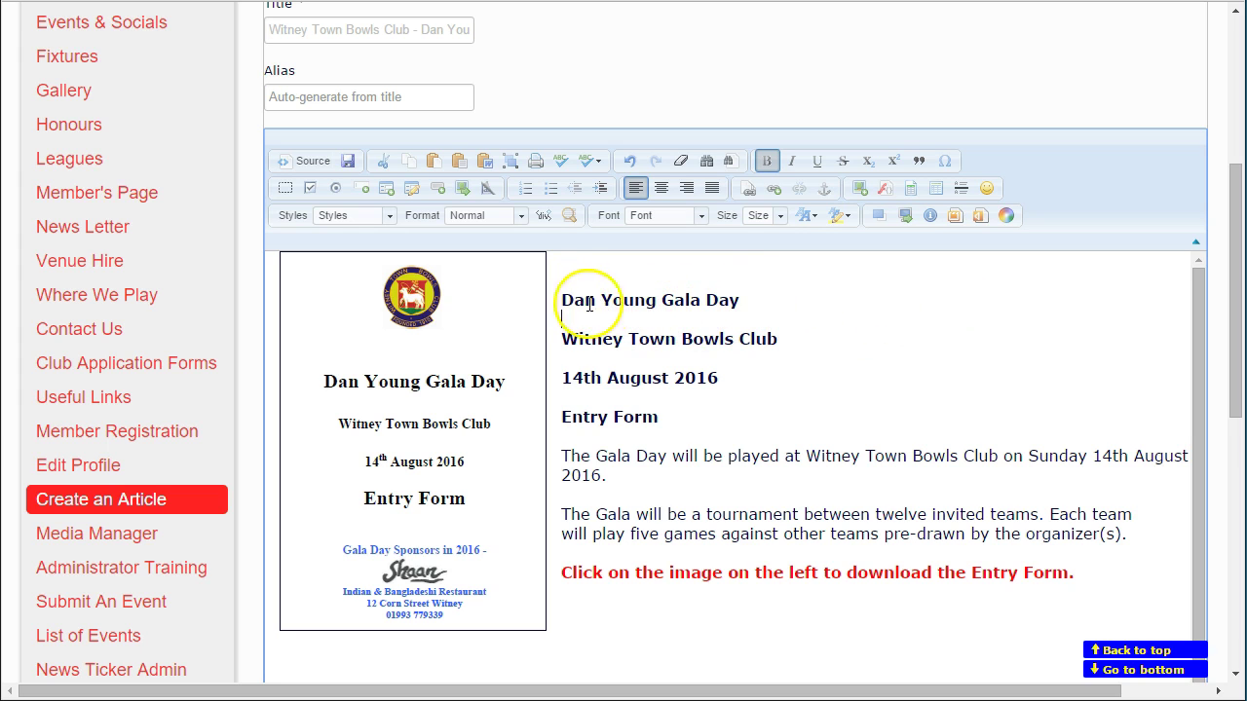
left_click_drag(561, 299, 742, 294)
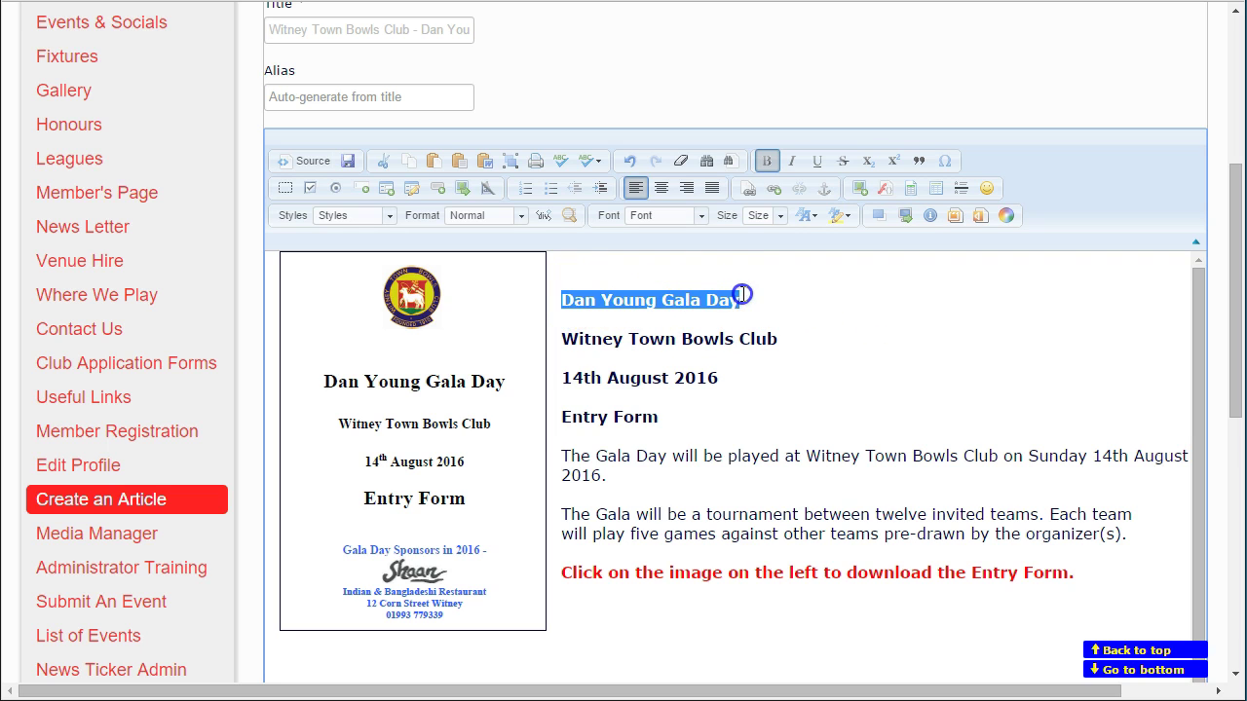
left_click(818, 161)
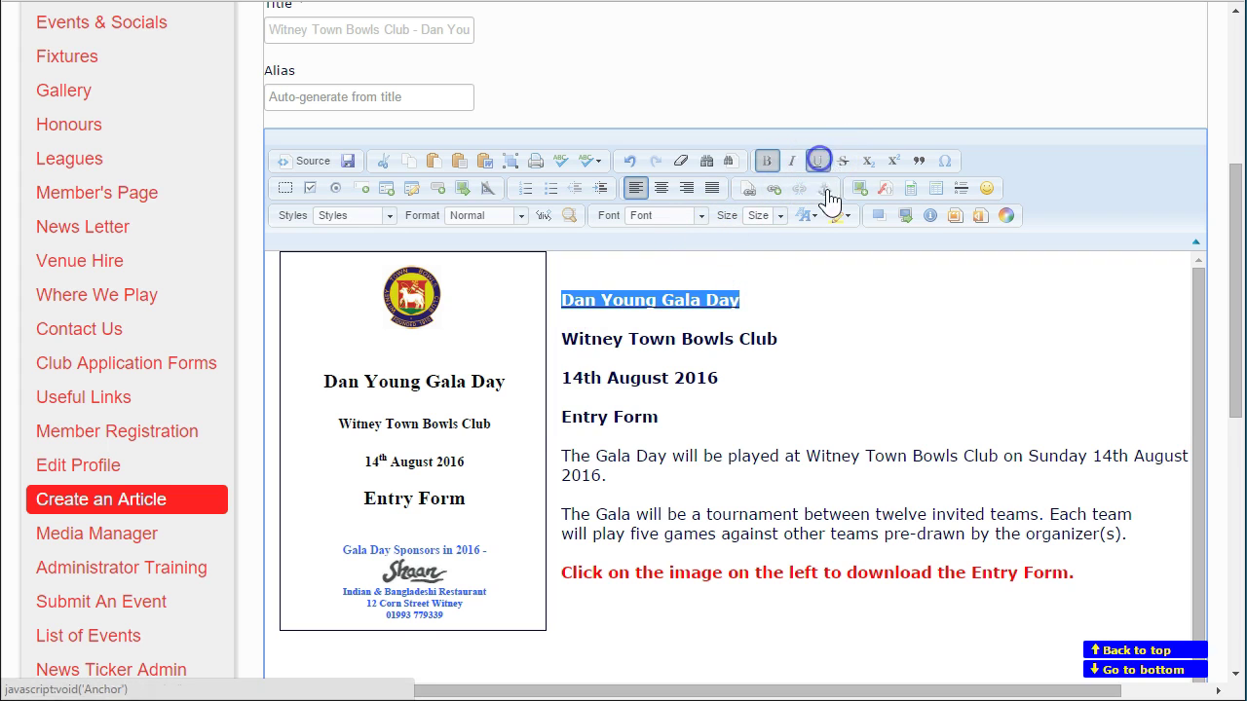
left_click(837, 342)
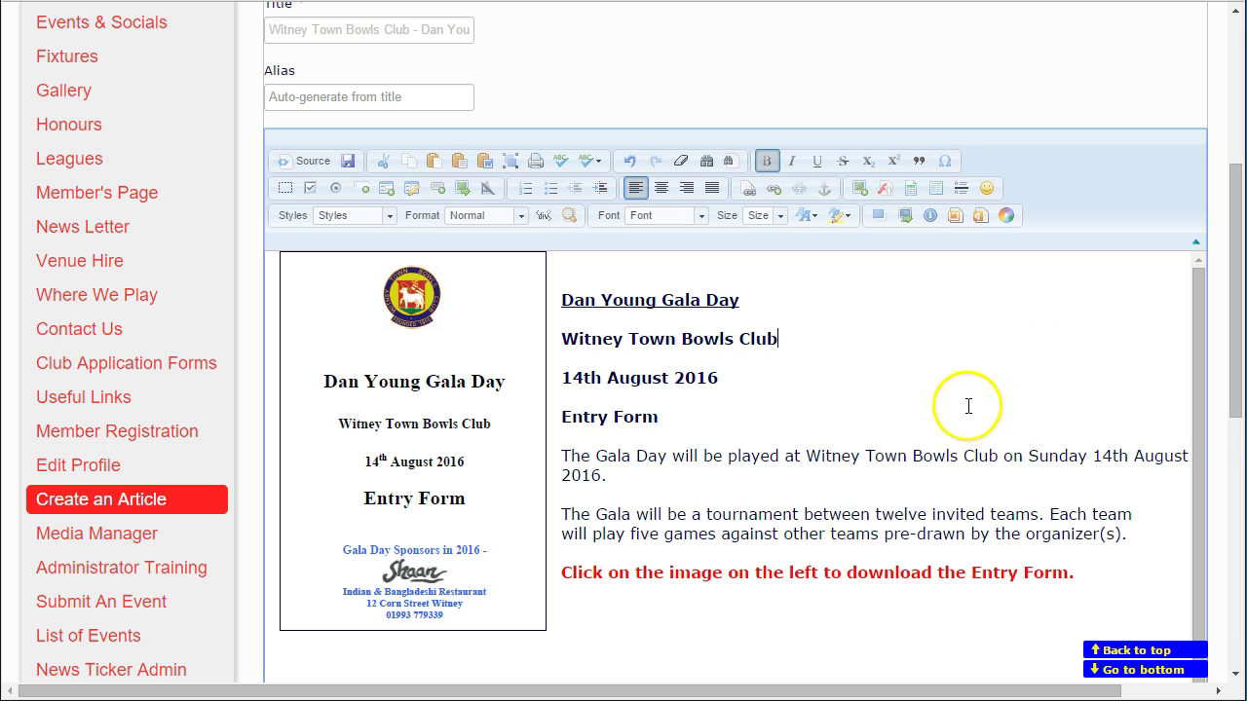
Step: Start a link on the cover image and upload the 2016 RulesAndEntryForm PDF to the server's Files folder
left_click(869, 373)
left_click(878, 367)
left_click(356, 336)
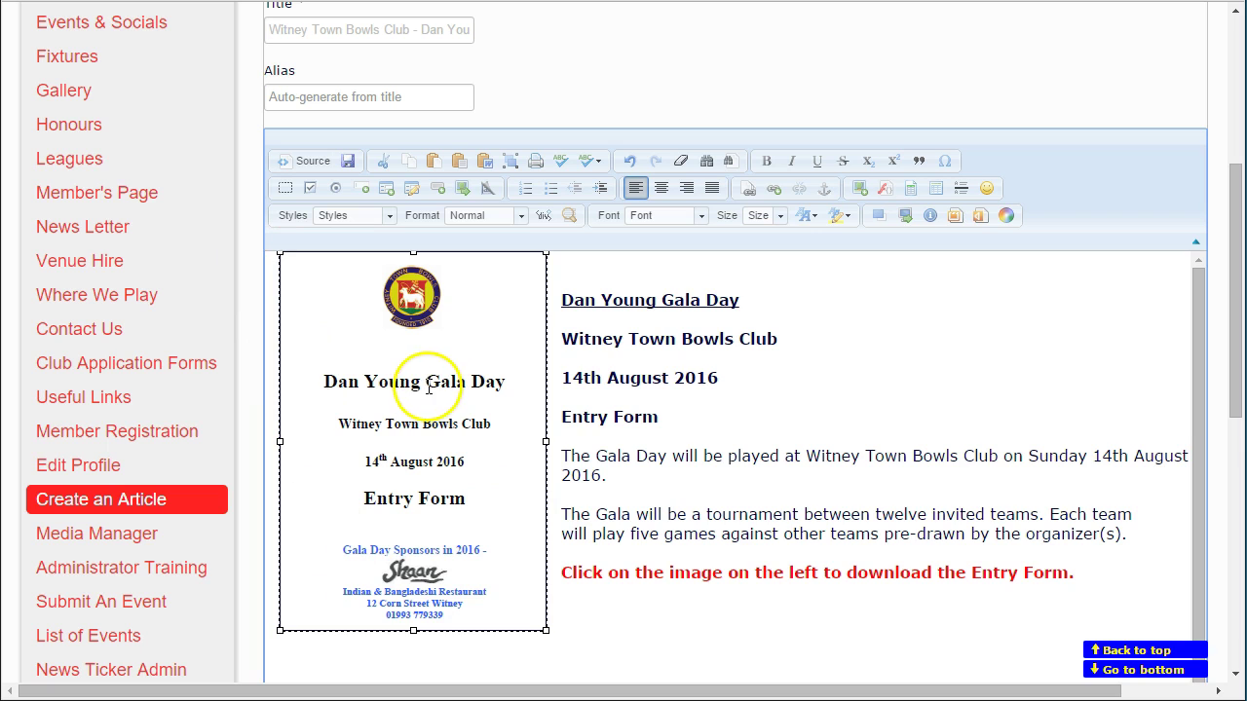
left_click(772, 195)
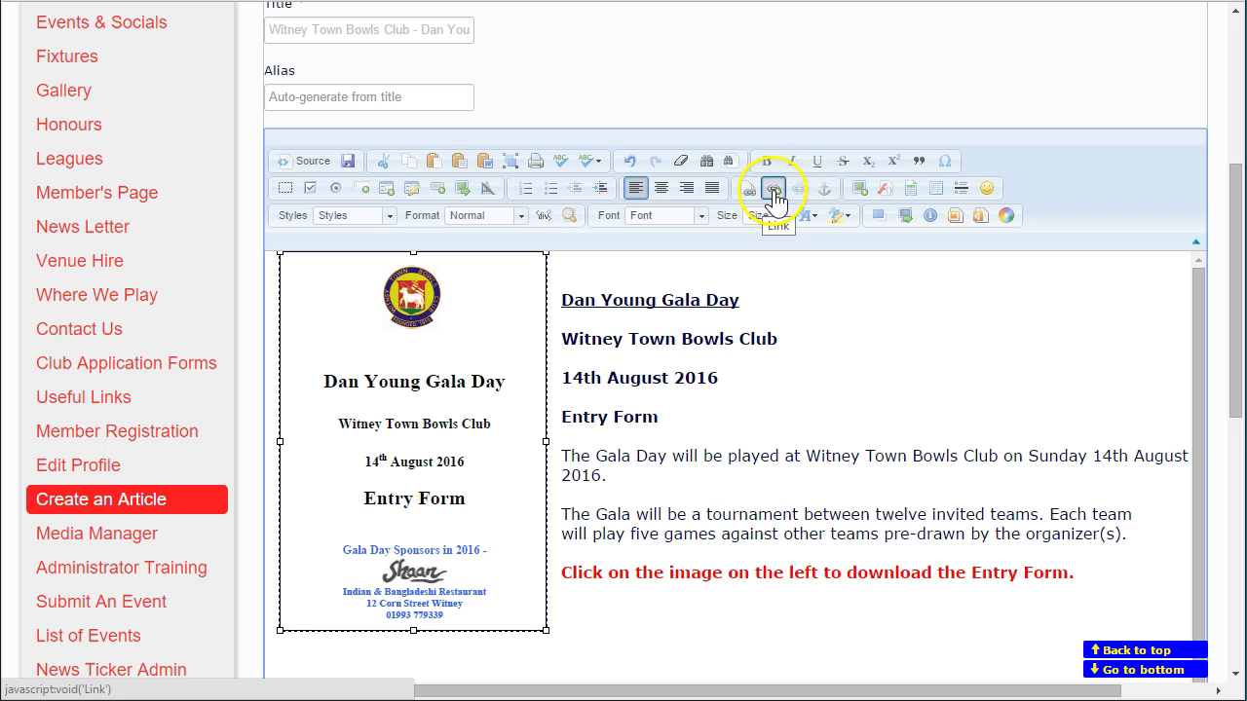
left_click(773, 195)
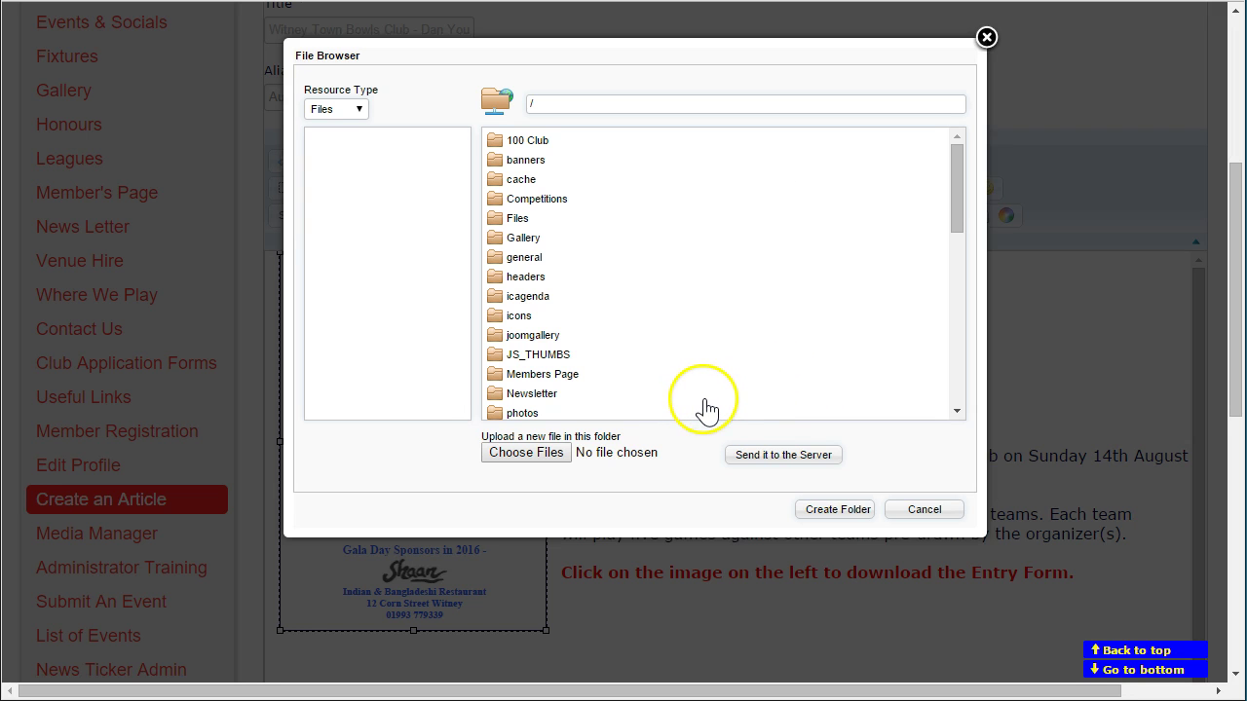
left_click(517, 454)
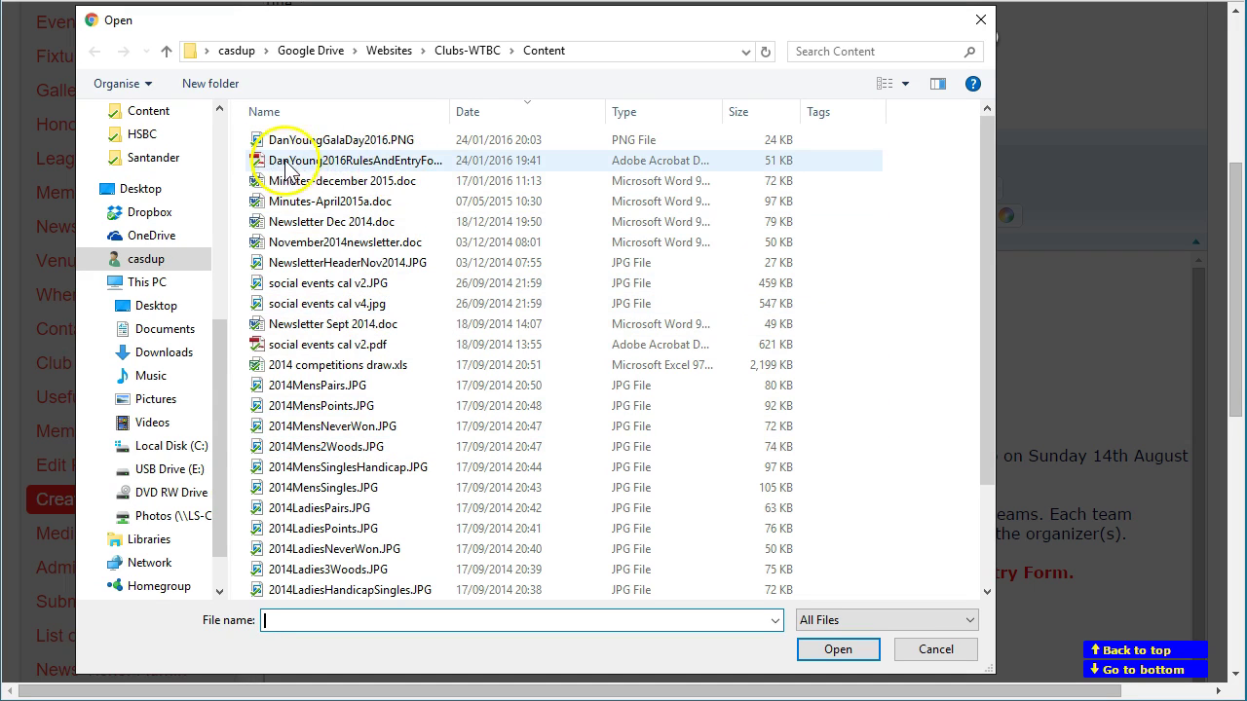
left_click_drag(448, 113, 490, 111)
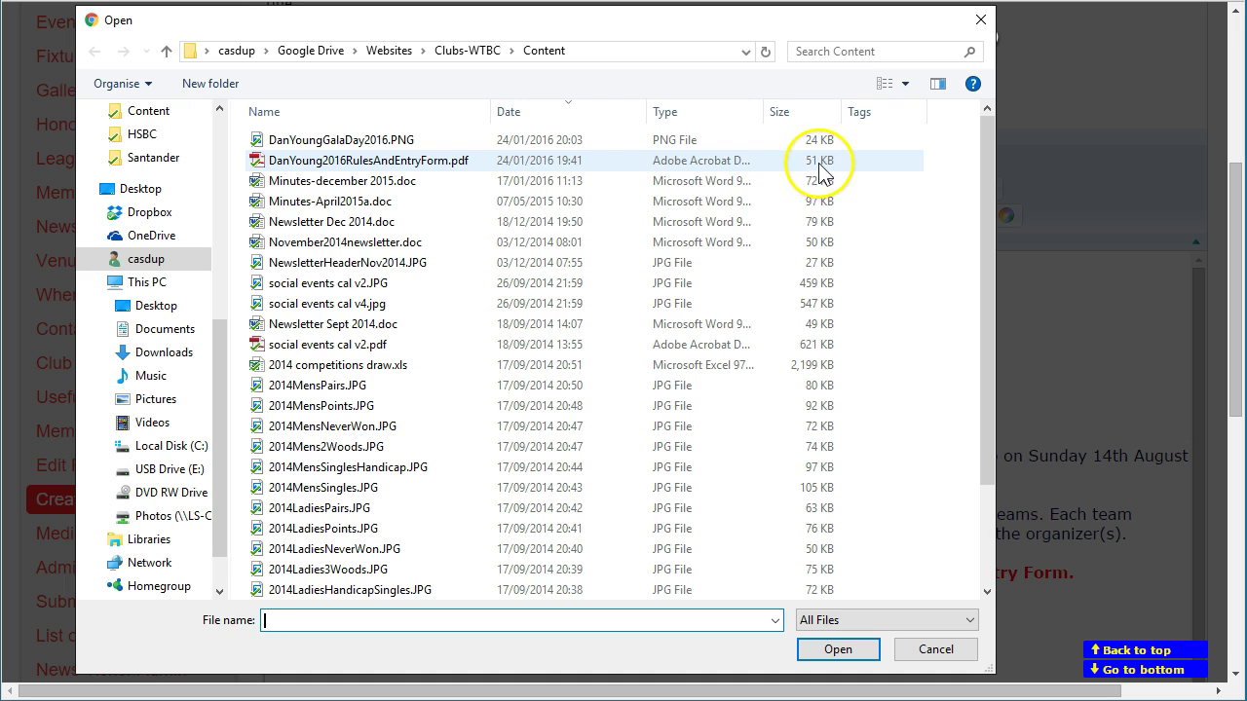
left_click(281, 161)
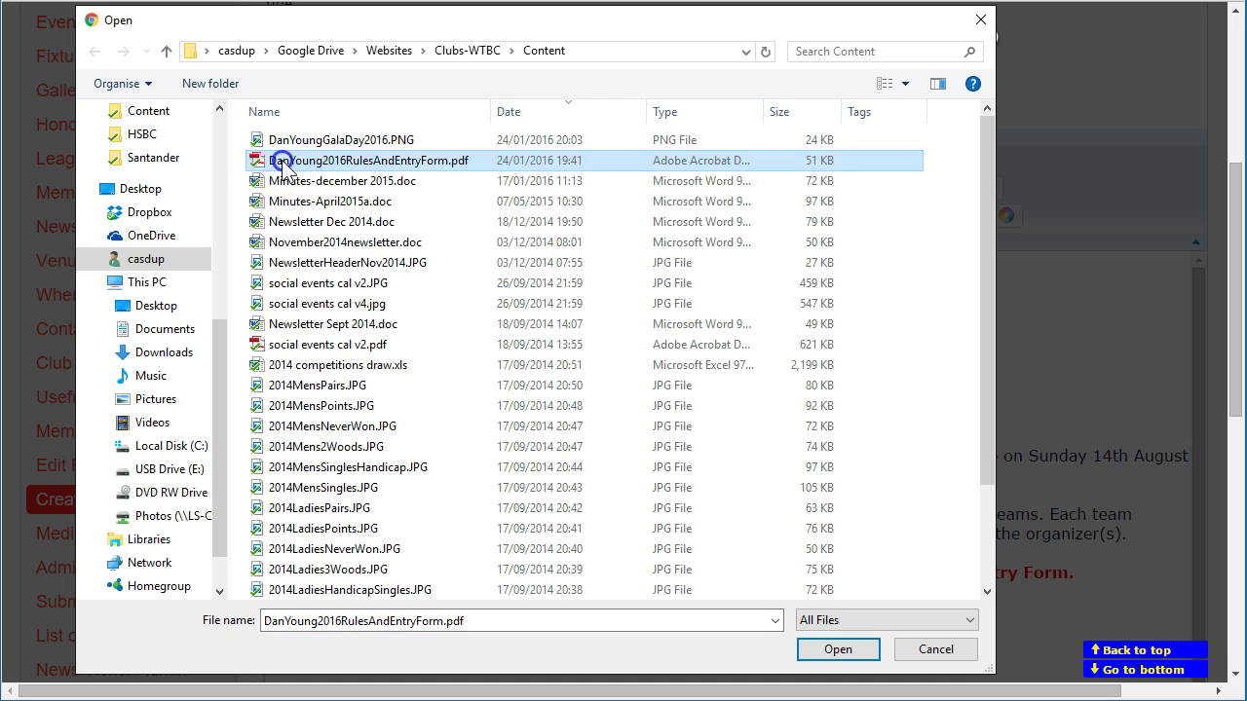
left_click(838, 651)
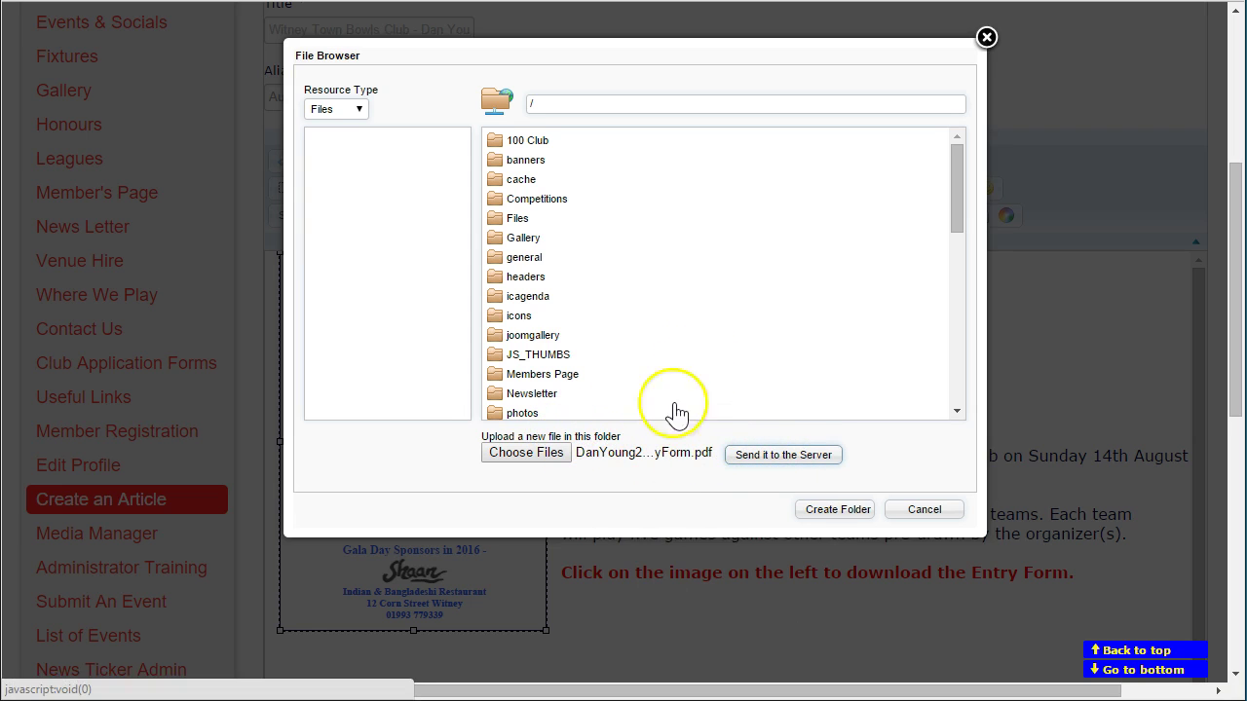
left_click(497, 218)
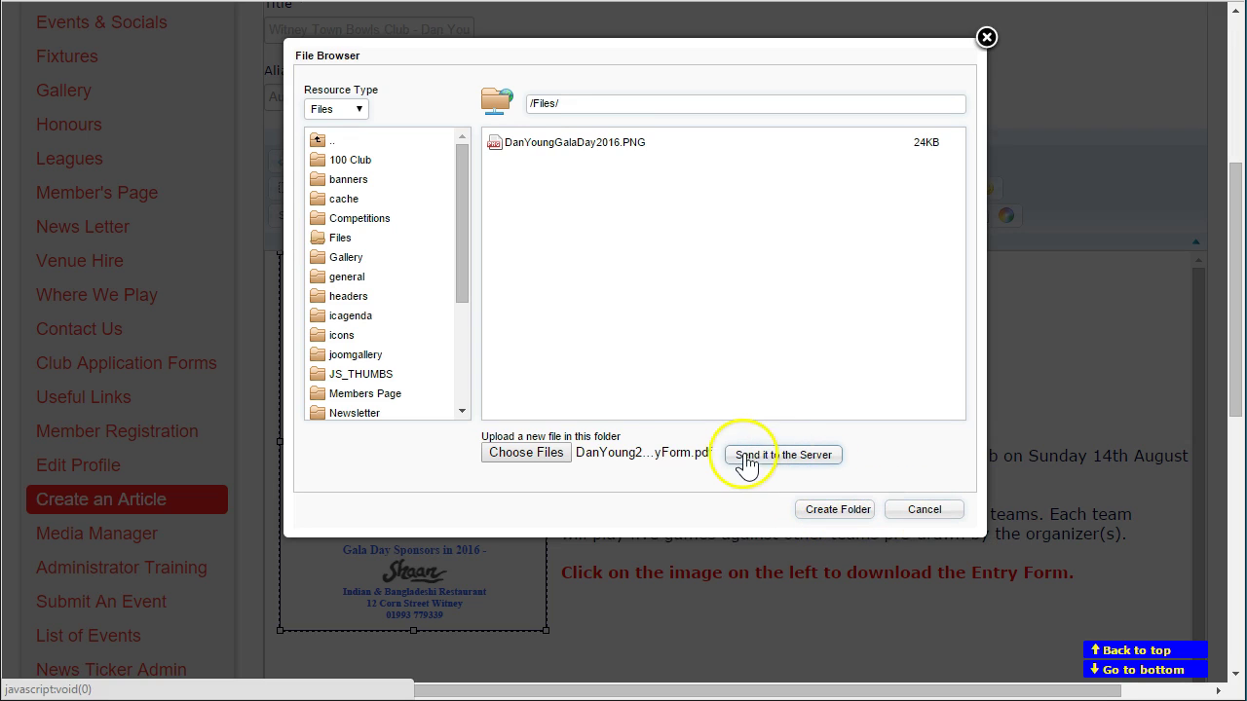
left_click(789, 454)
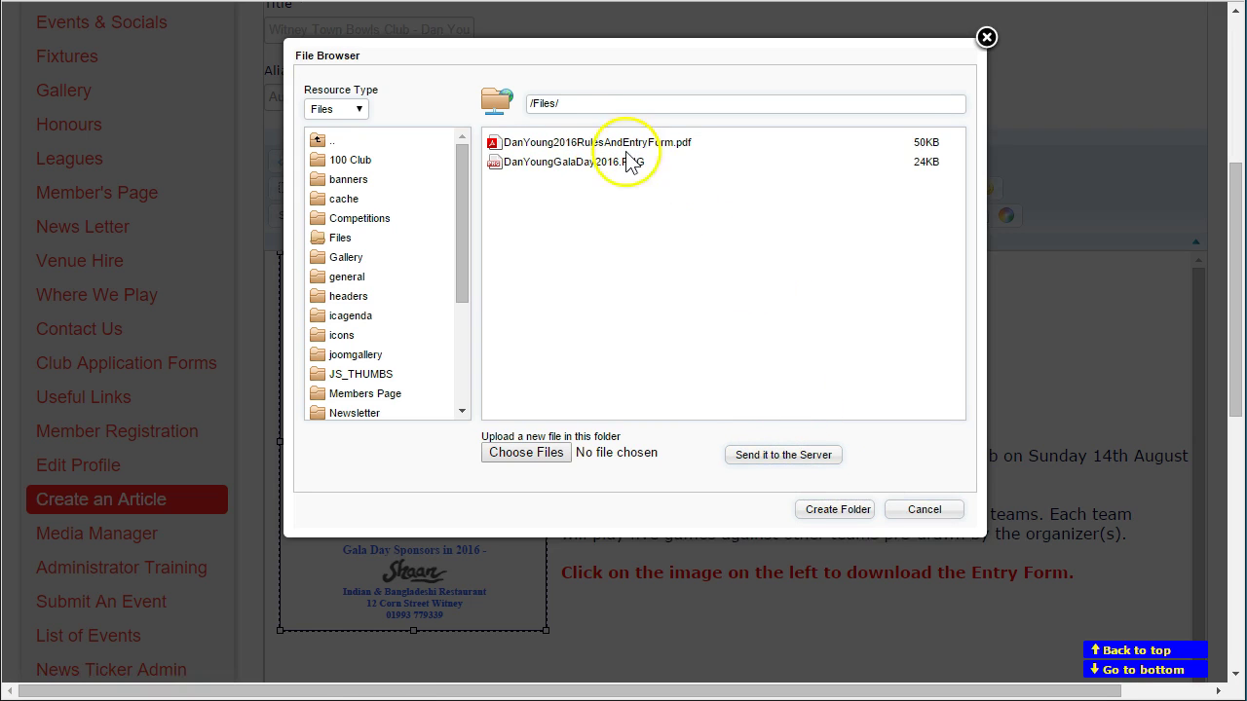
Step: Use the uploaded RulesAndEntryForm PDF as the cover image's link, with link type URL and protocol <other>
left_click(572, 143)
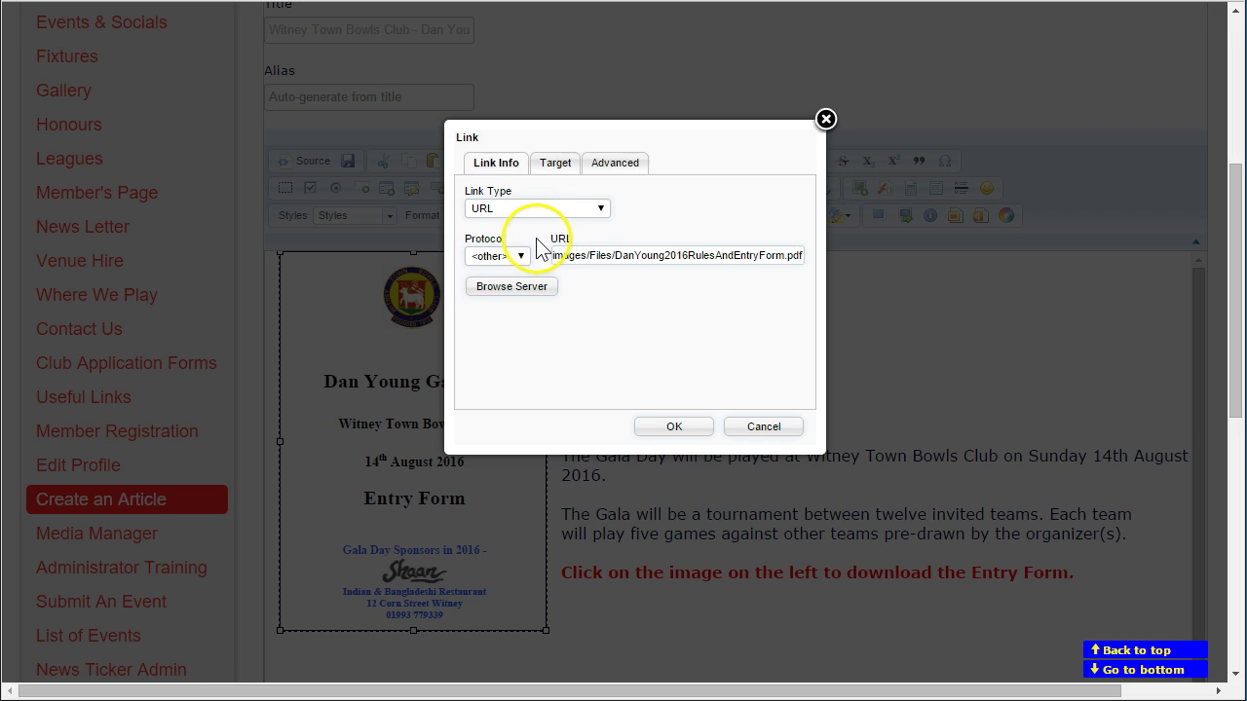
left_click(601, 209)
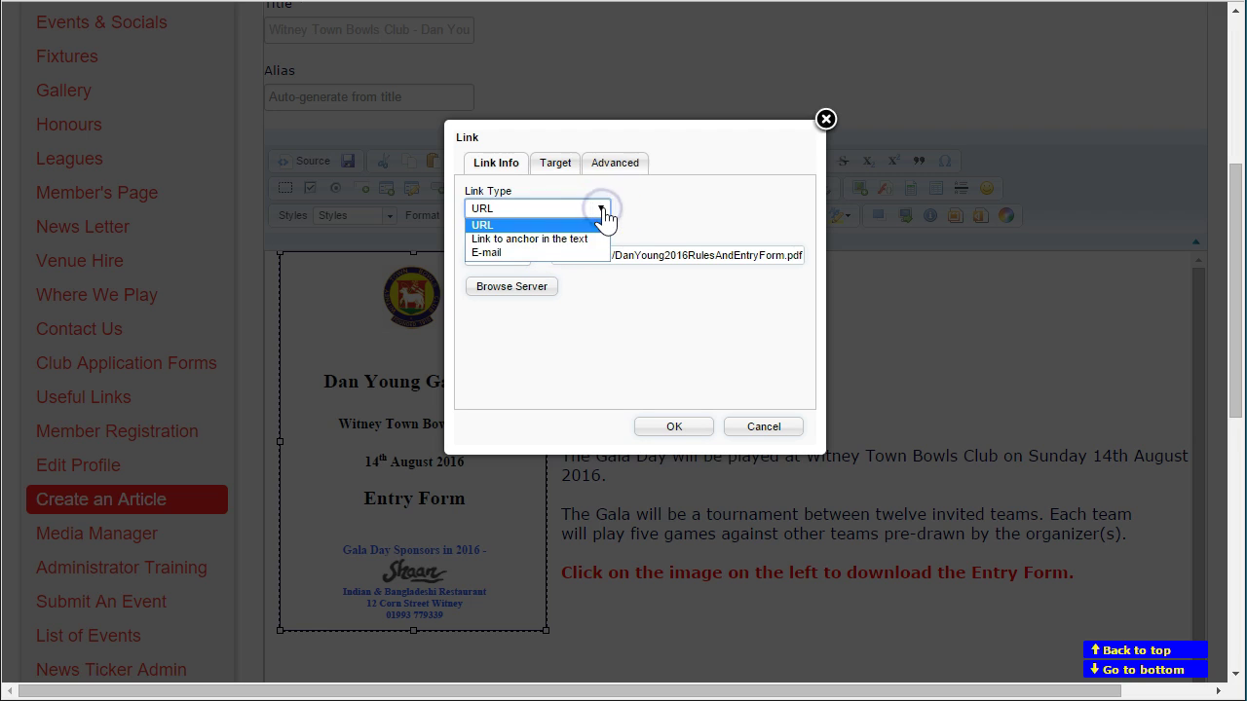
left_click(492, 225)
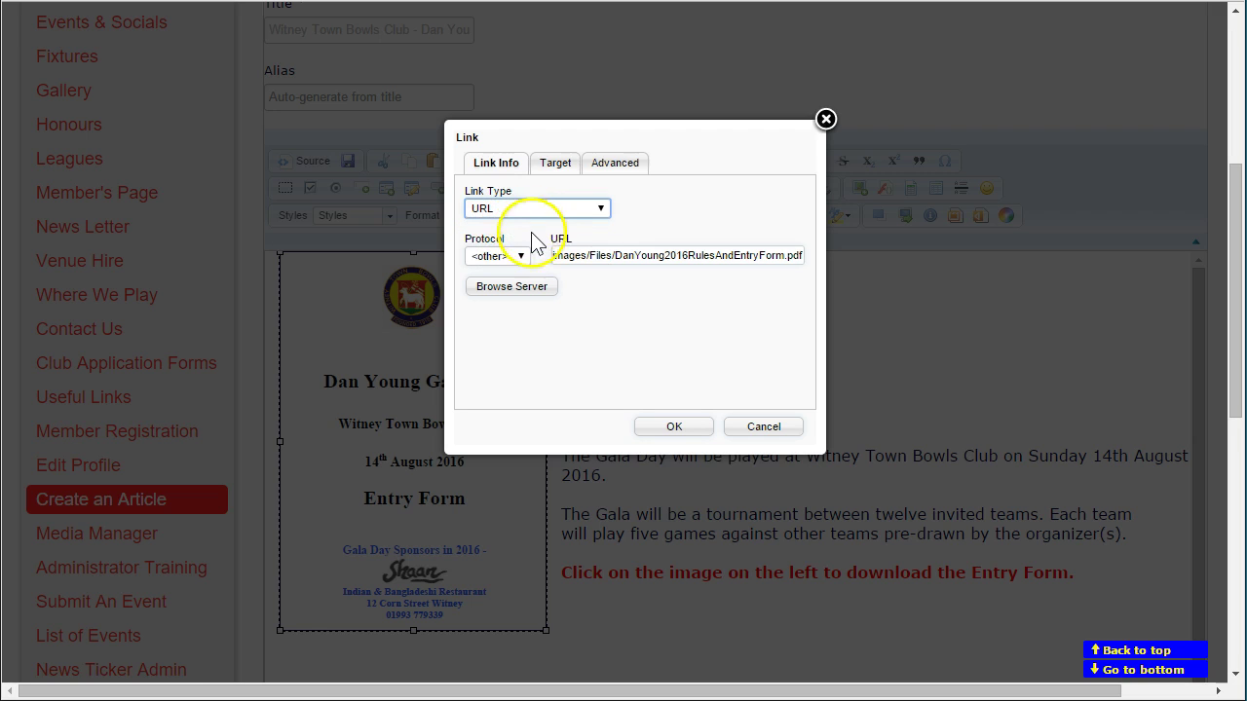
left_click(522, 259)
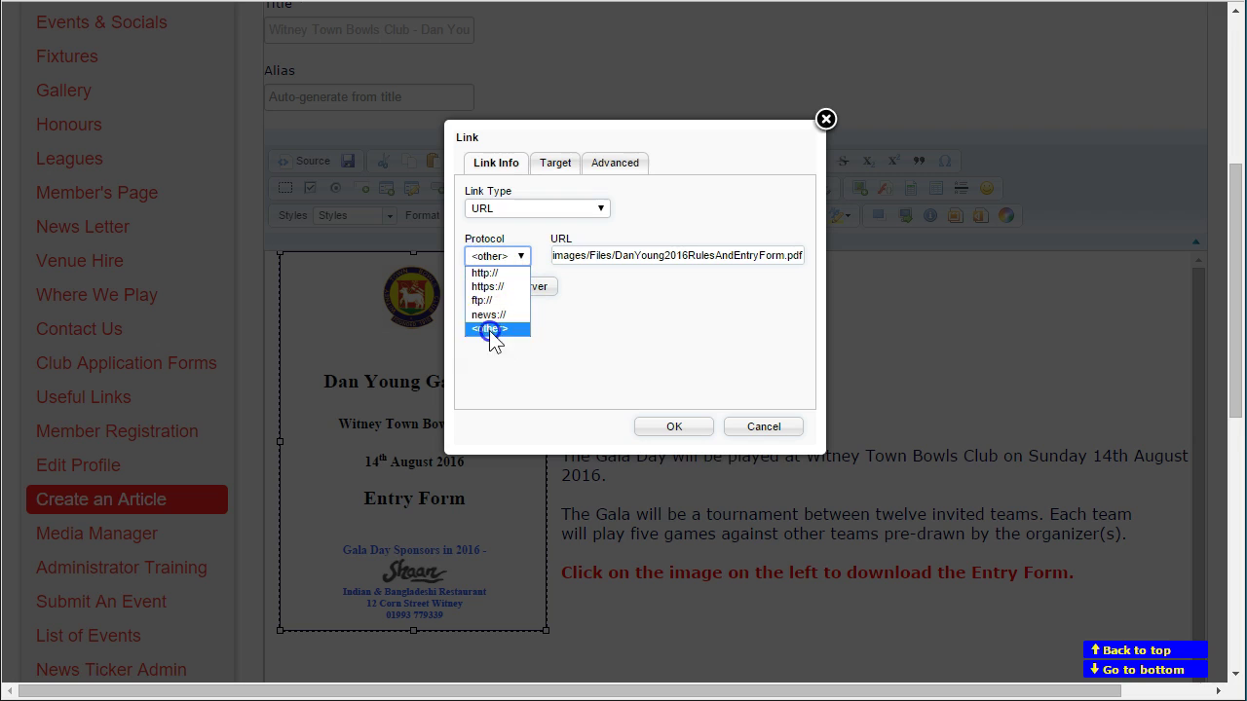
triple_click(695, 255)
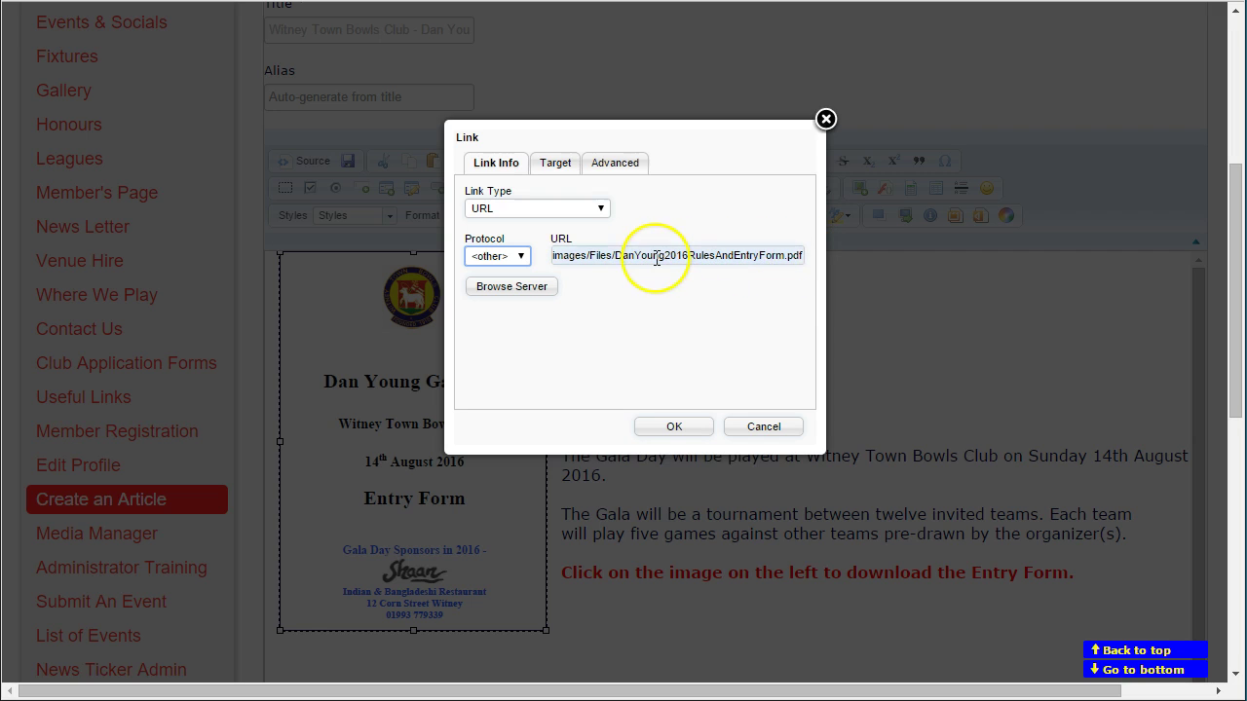
left_click(569, 299)
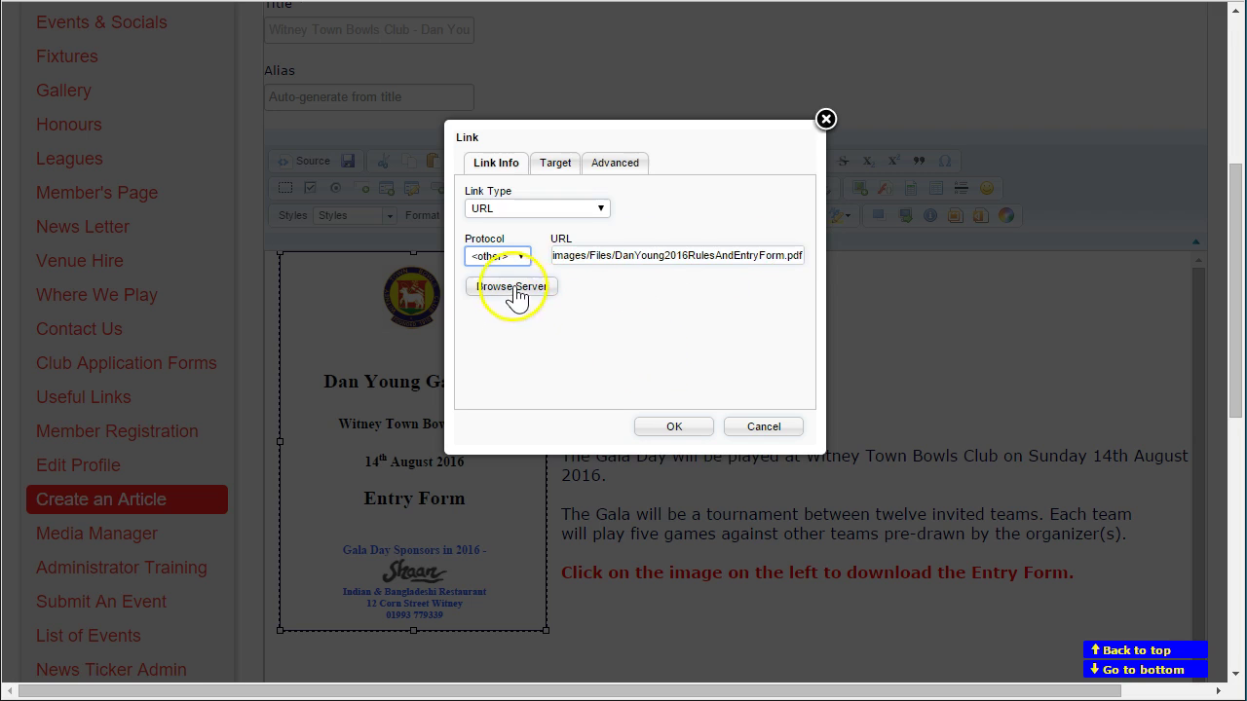
triple_click(643, 251)
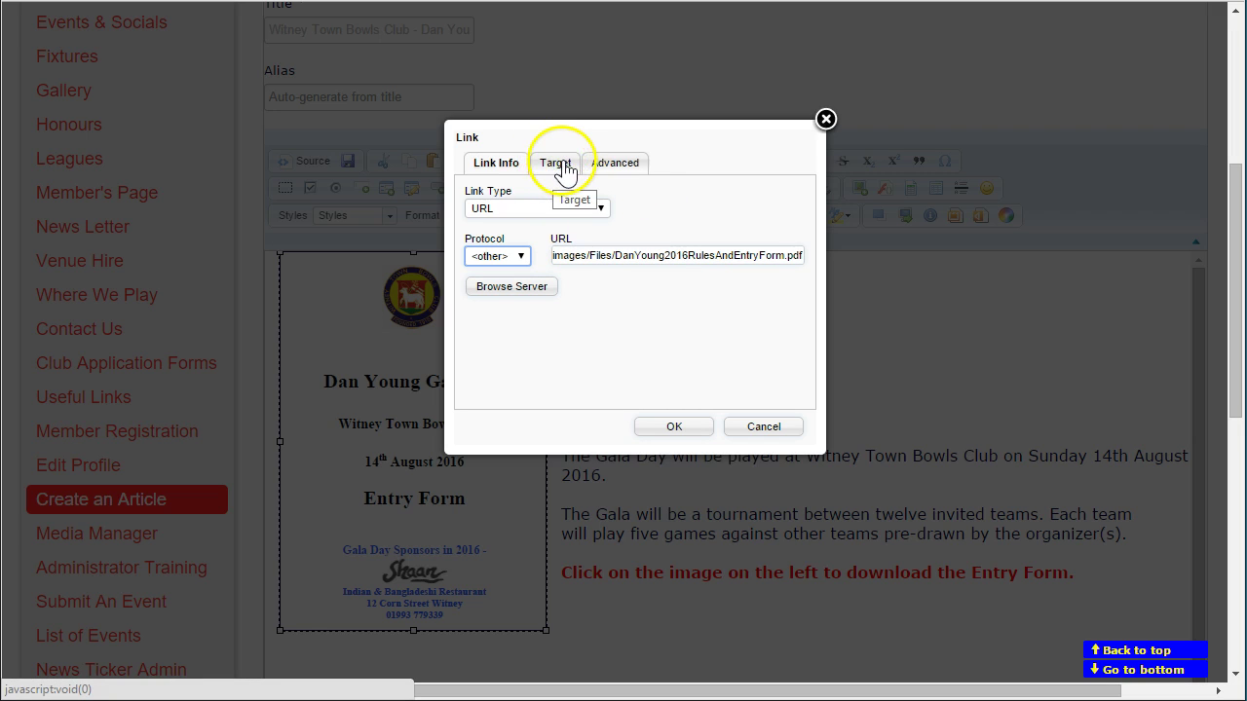
Step: Set the cover image link's target to New Window (_blank) and apply the link
left_click(555, 164)
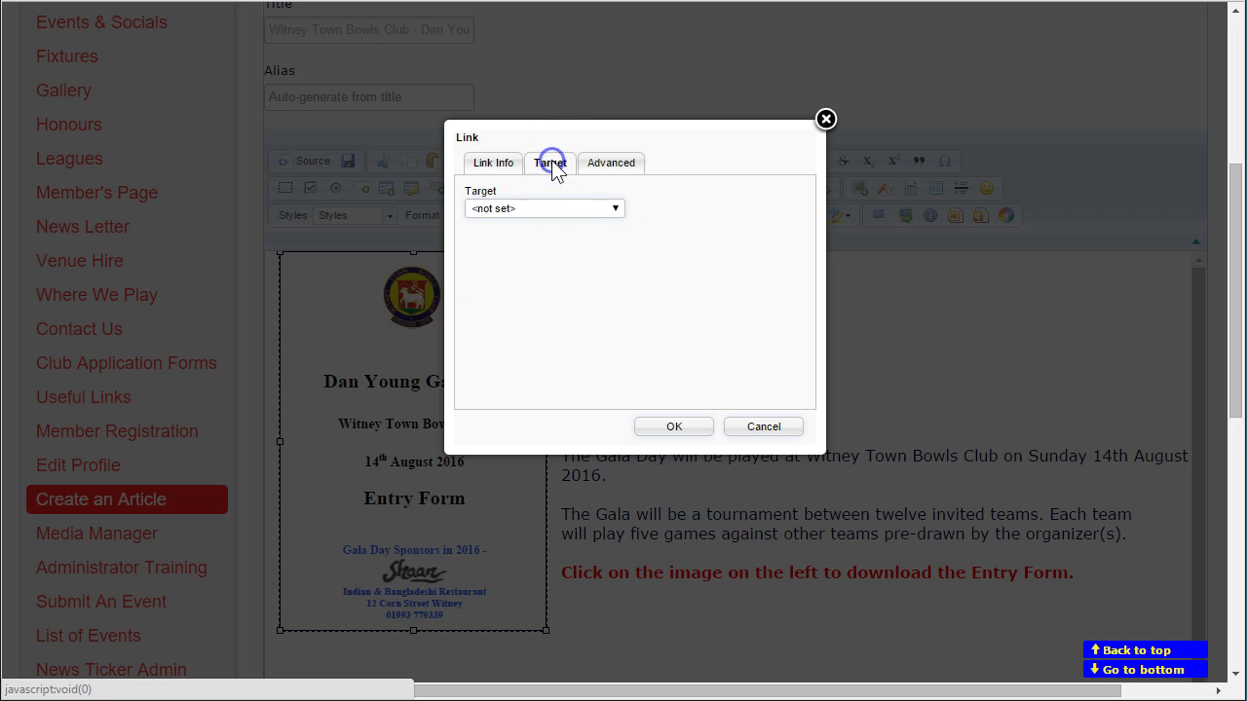
left_click(615, 210)
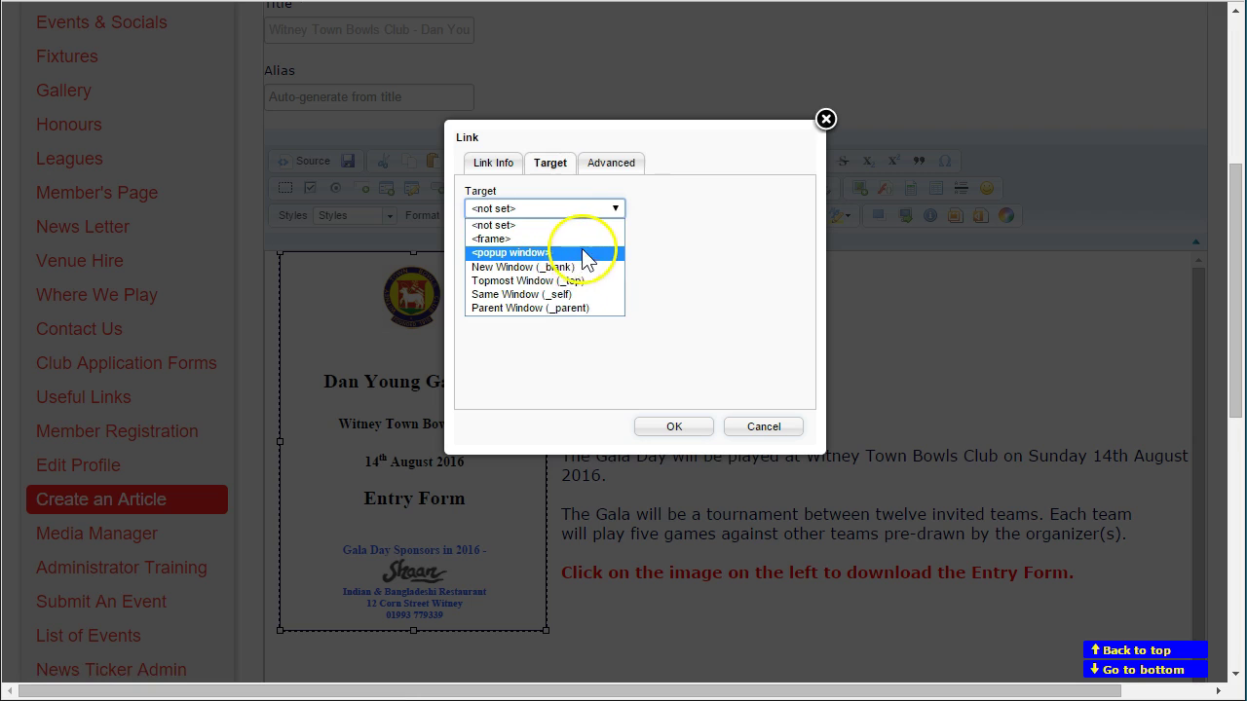
left_click(513, 269)
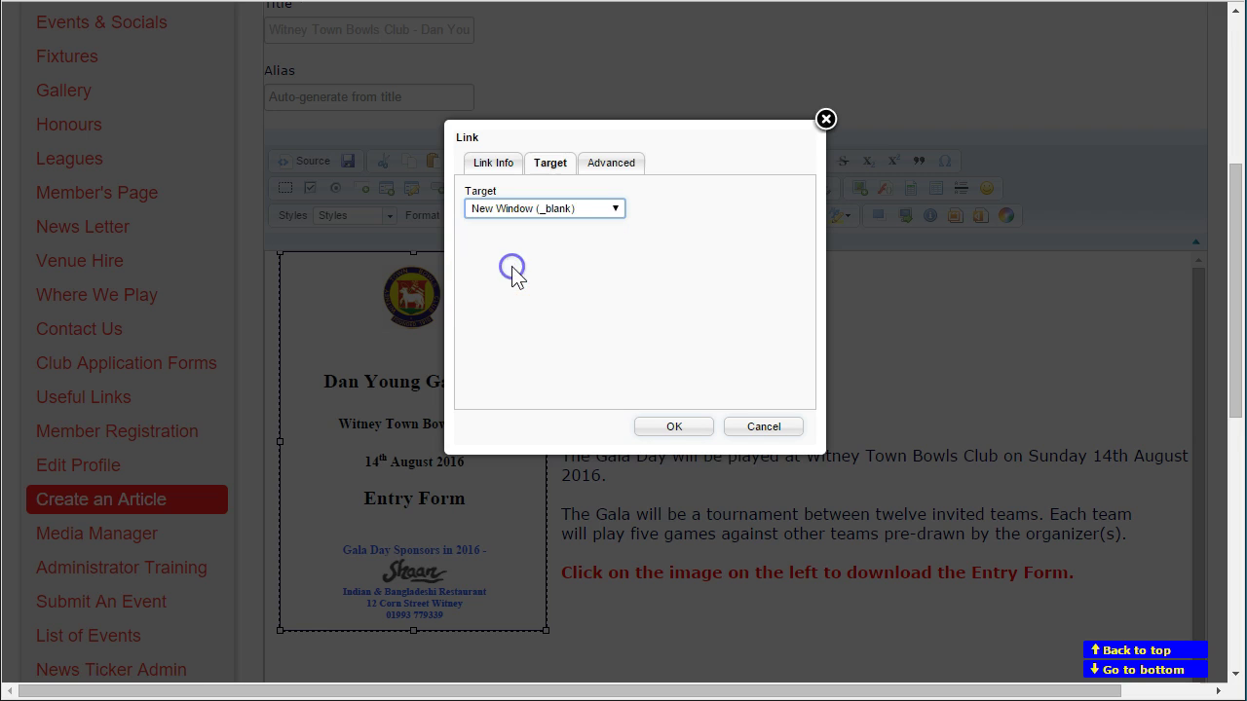
left_click(503, 164)
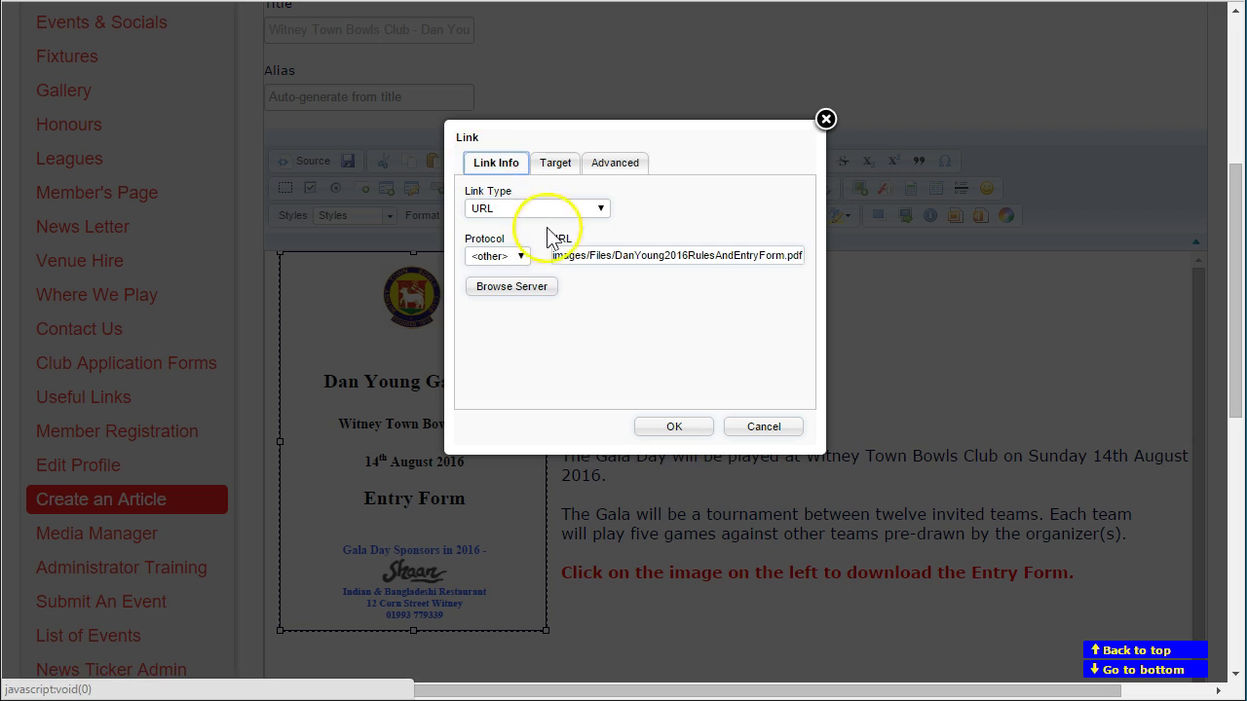
left_click(676, 430)
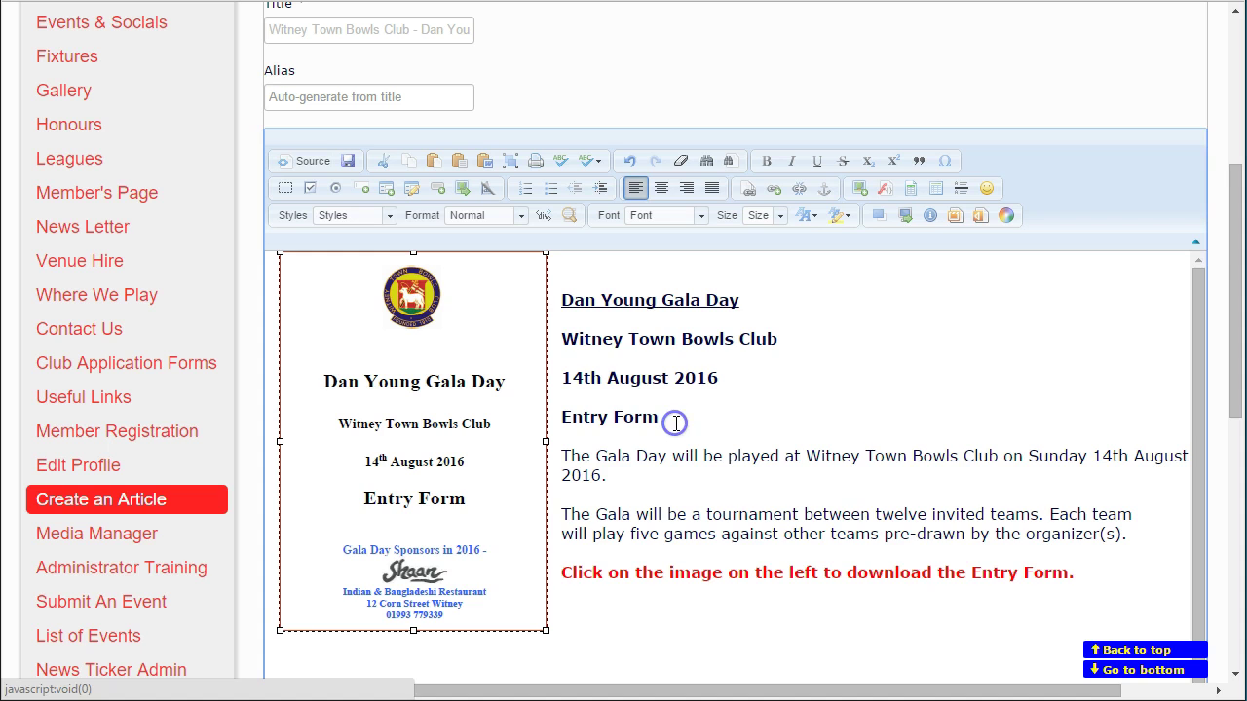
Step: Link the "Entry Form" heading line to the 2016 RulesAndEntryForm PDF in the server's Files folder
left_click(658, 643)
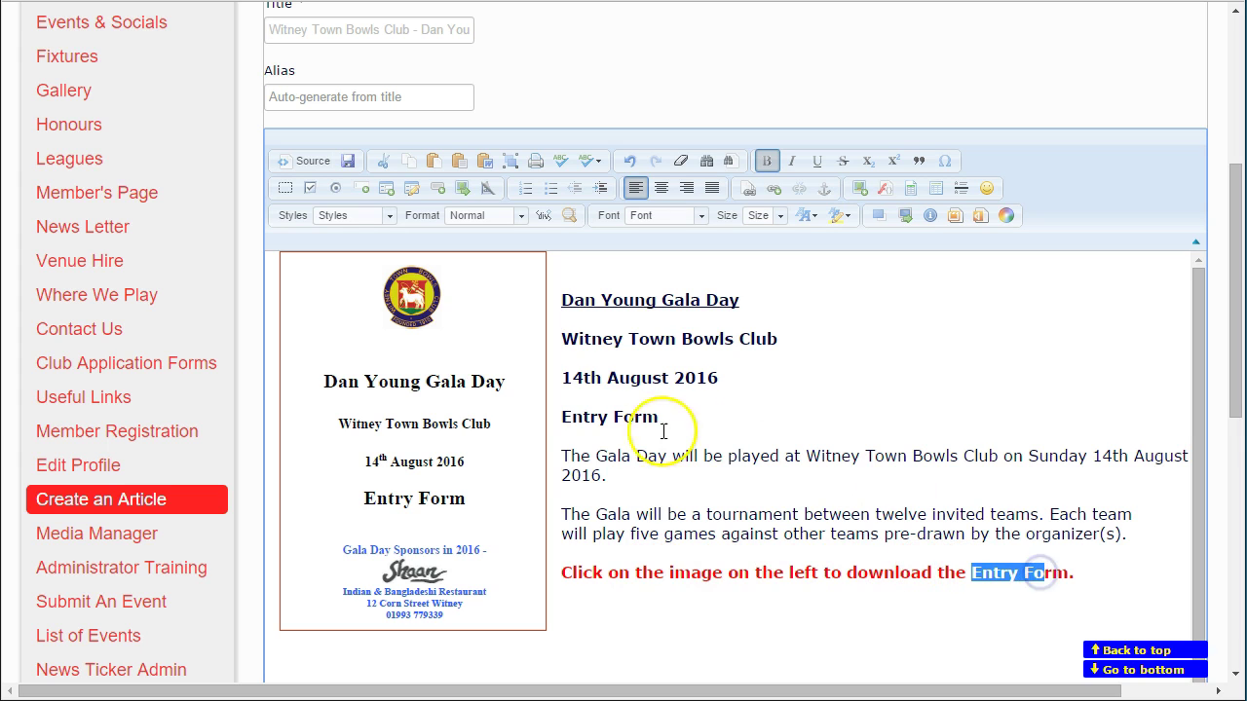
left_click_drag(562, 417, 632, 417)
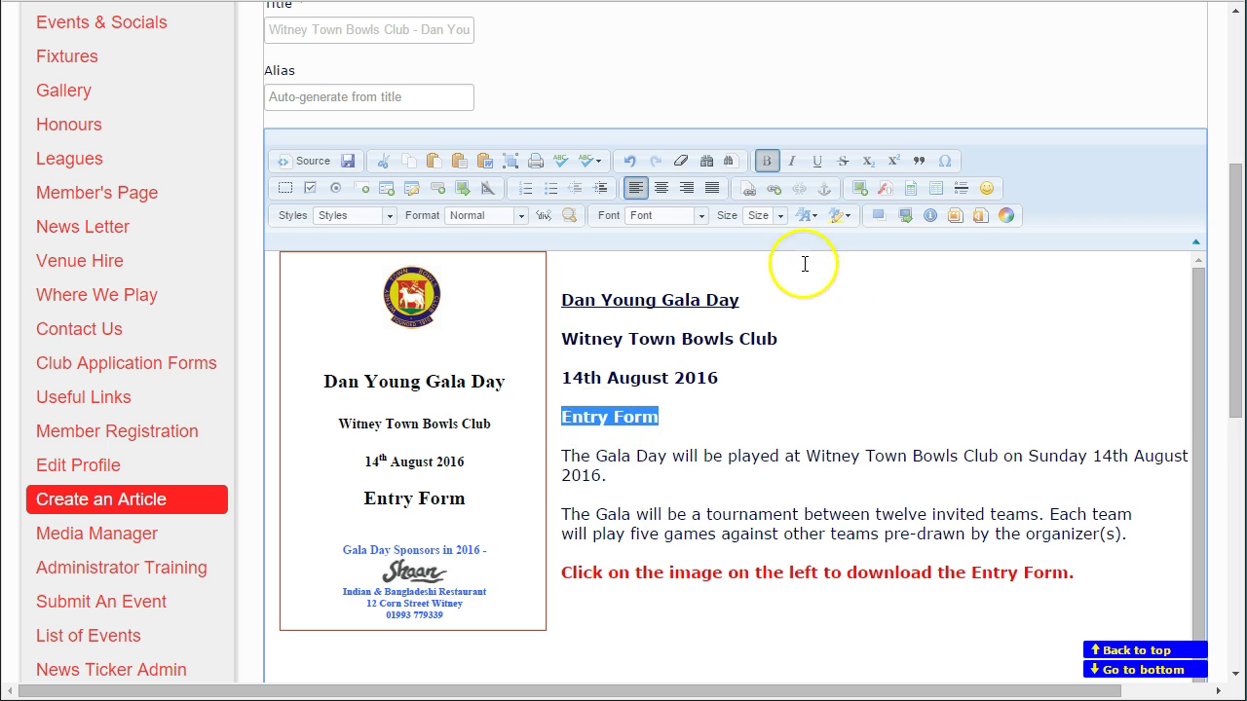
left_click(773, 188)
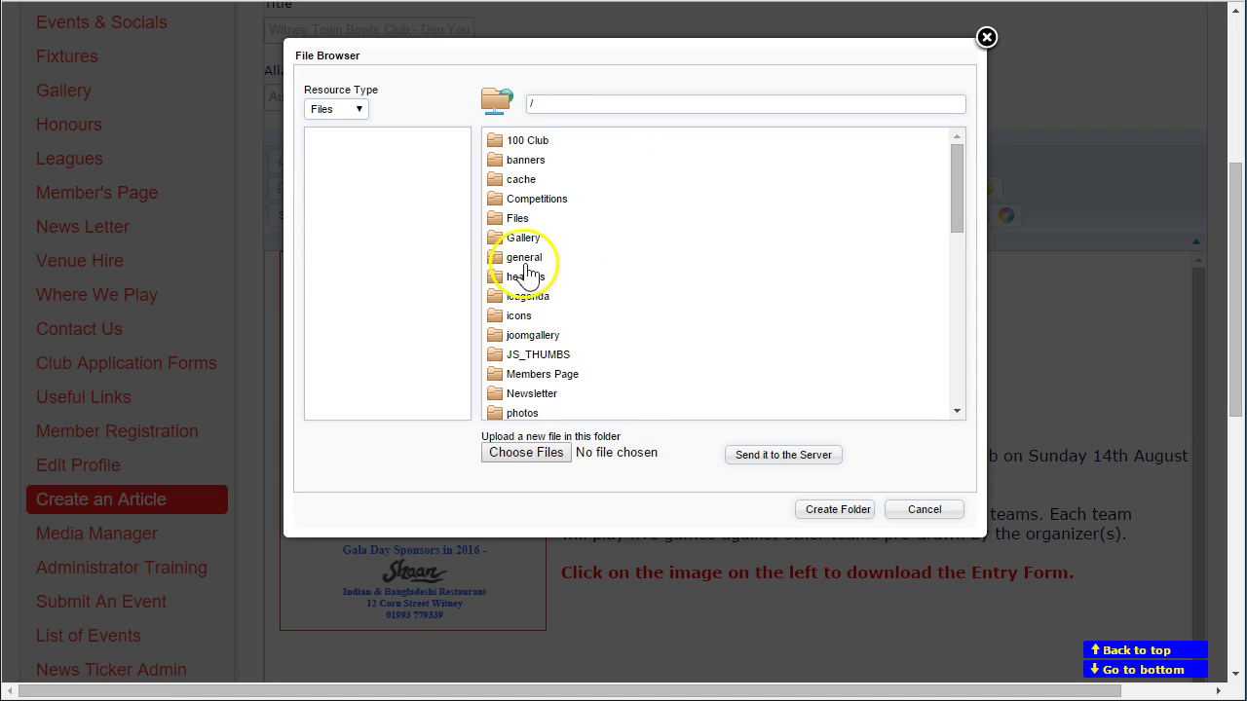
left_click(511, 220)
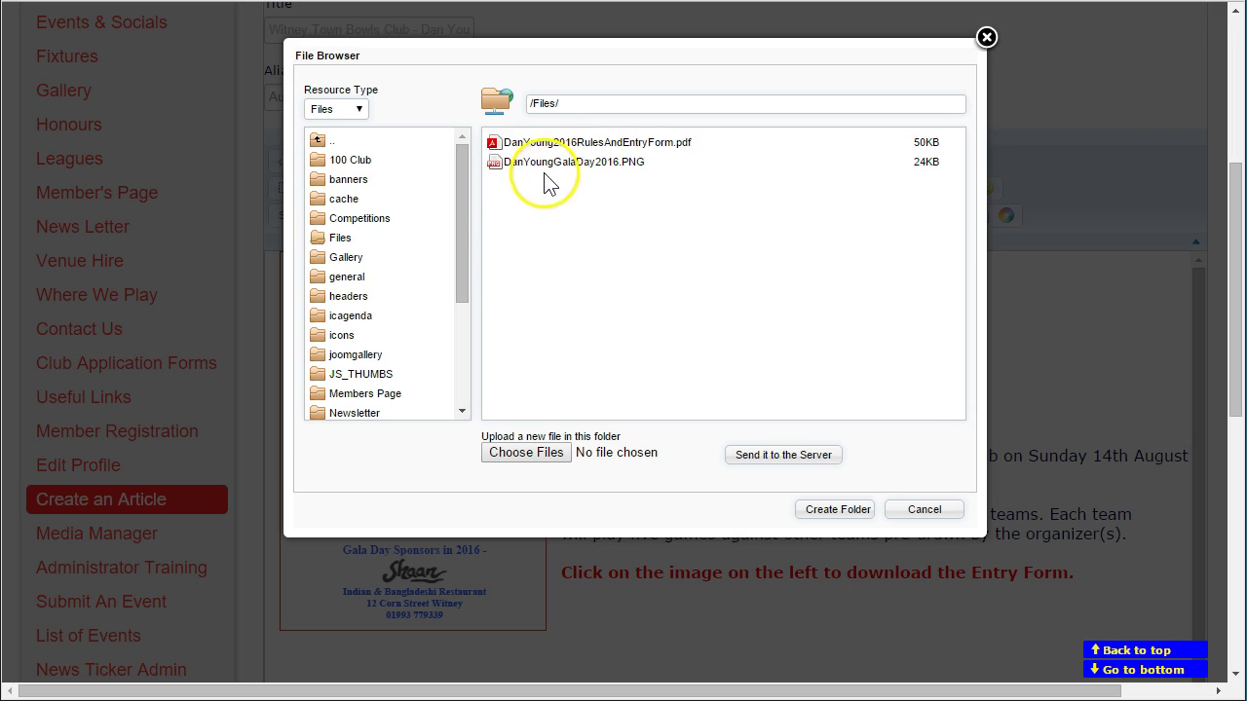
left_click(551, 142)
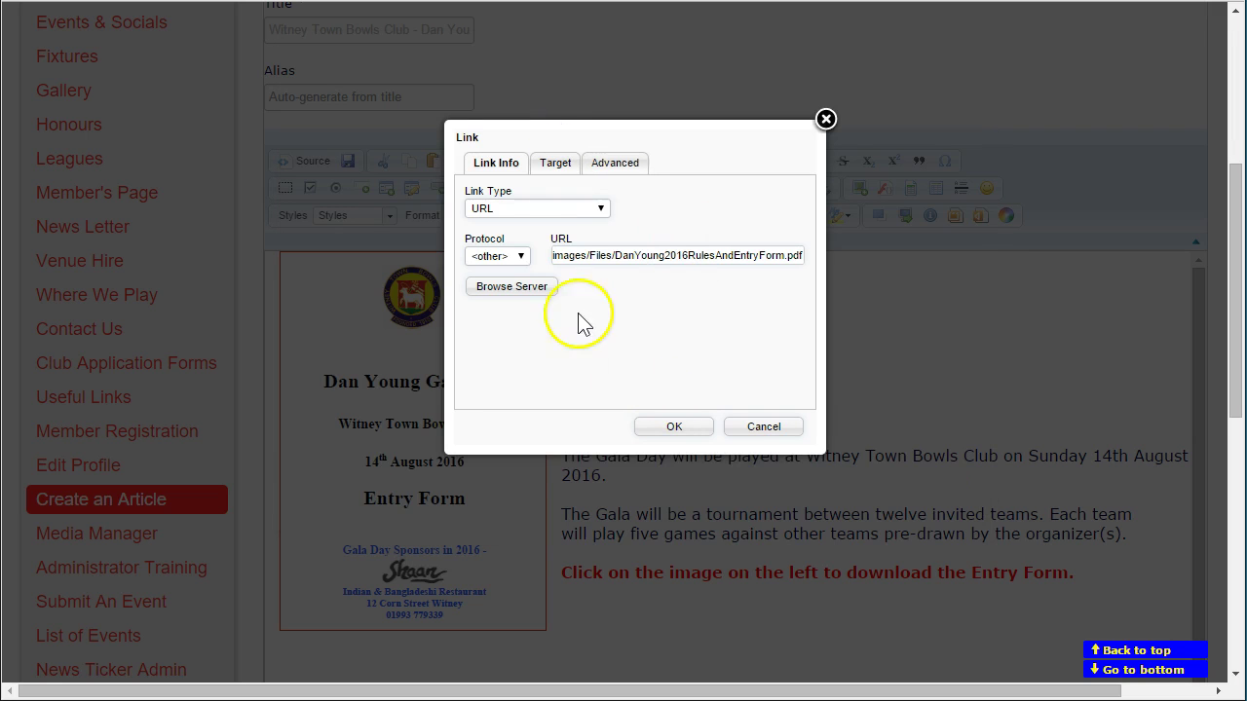
left_click_drag(553, 256, 793, 256)
Step: Set the "Entry Form" text link's target to New Window (_blank) and apply the link
left_click(550, 163)
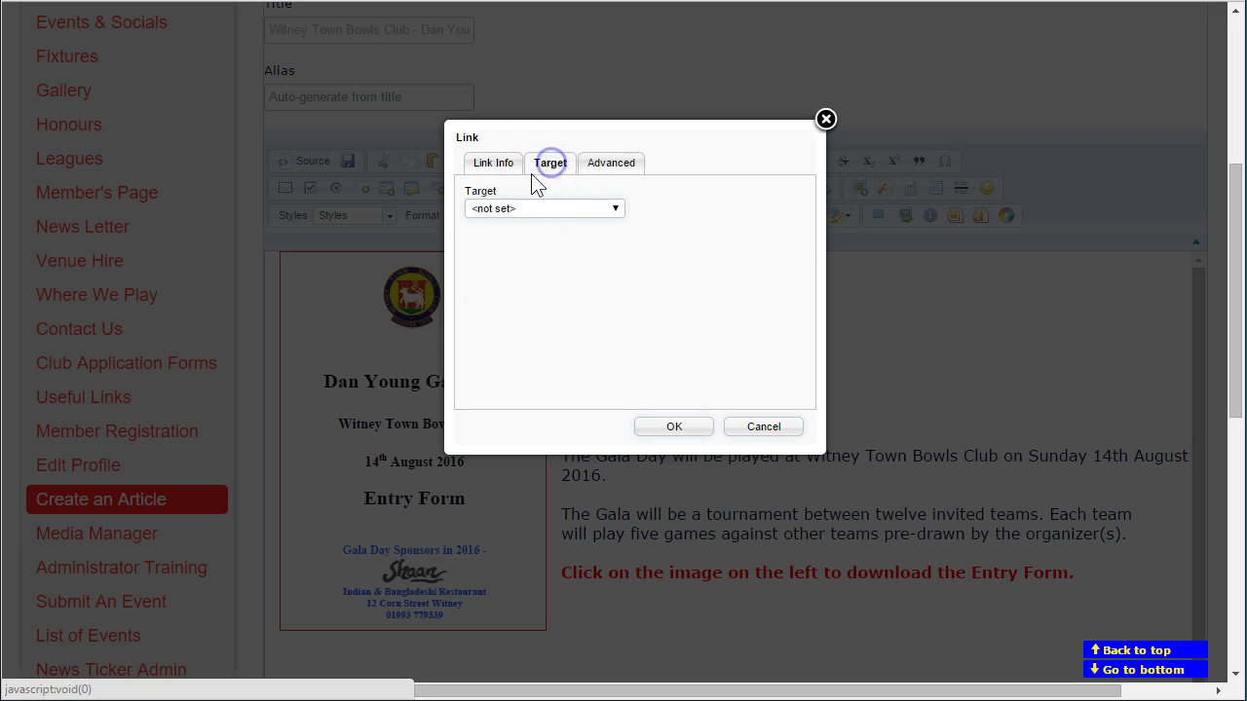
left_click(510, 210)
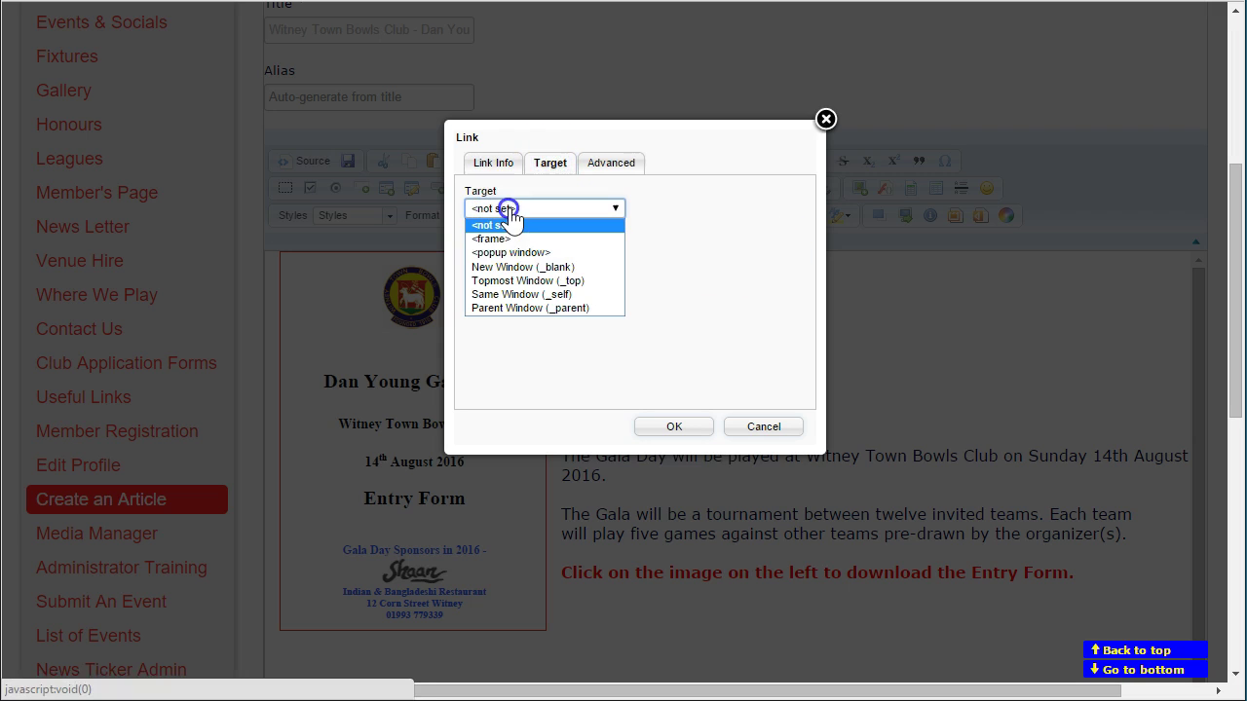
left_click(530, 269)
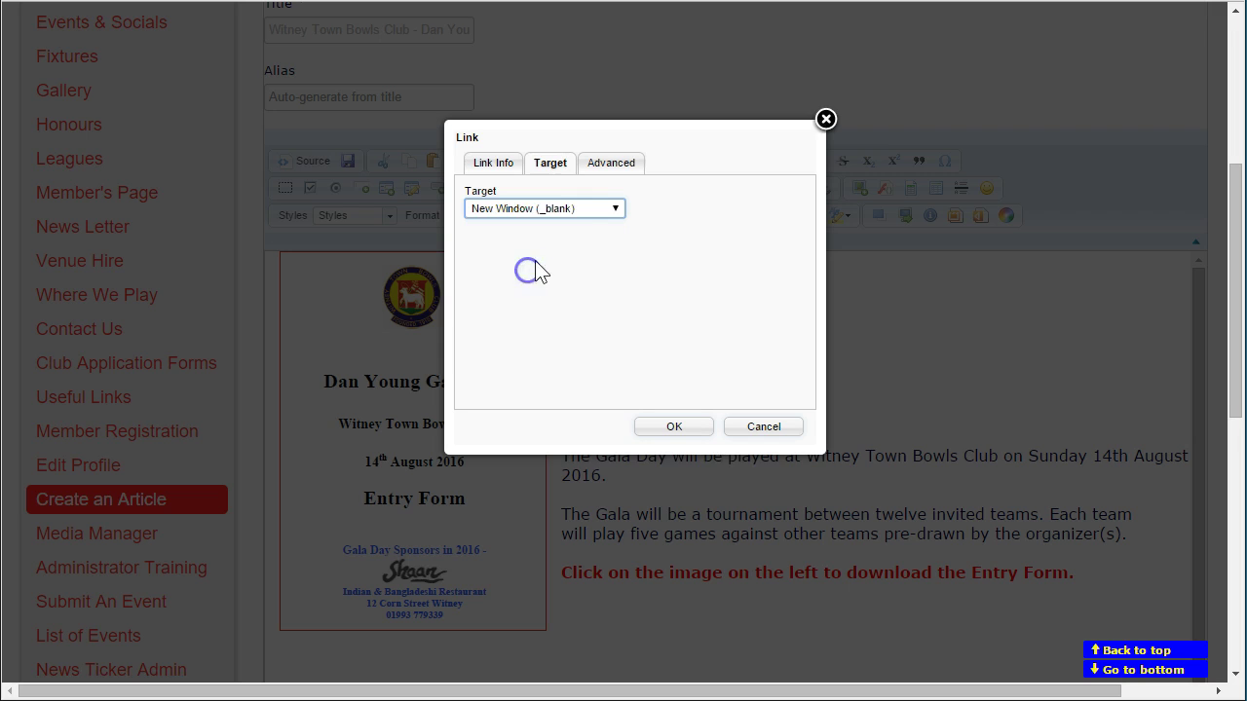
left_click(498, 163)
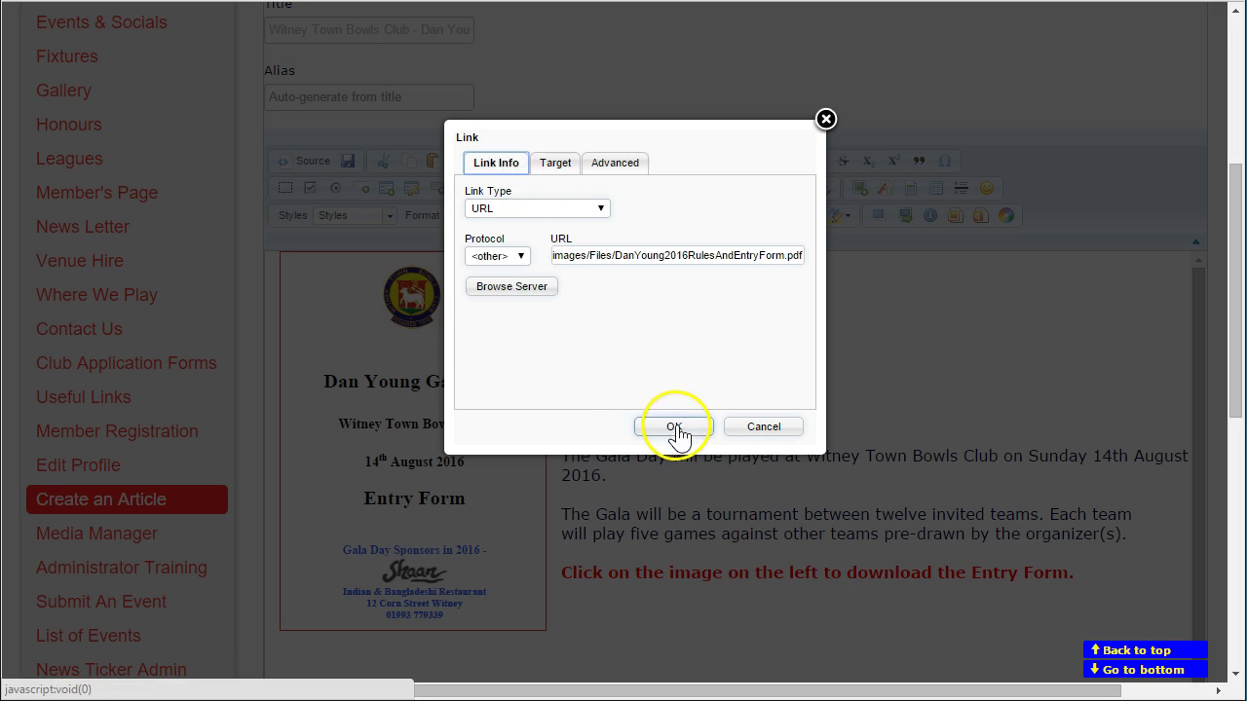
left_click(677, 430)
left_click(569, 420)
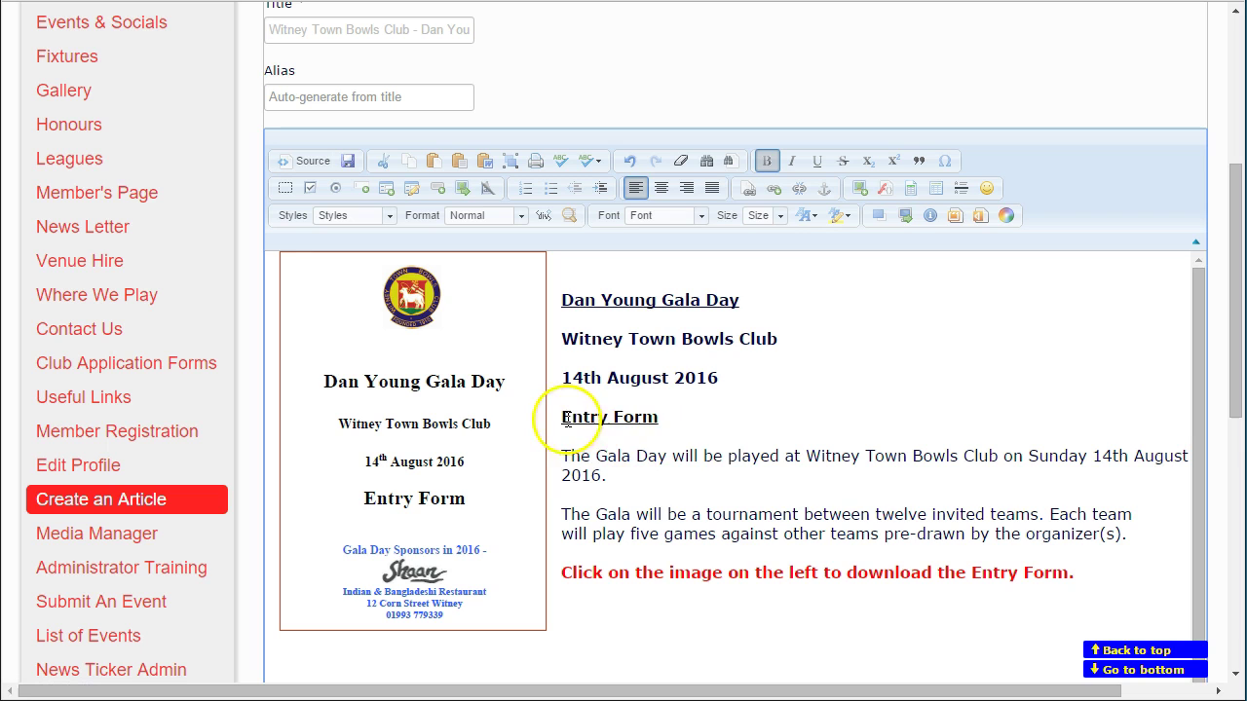
left_click(747, 374)
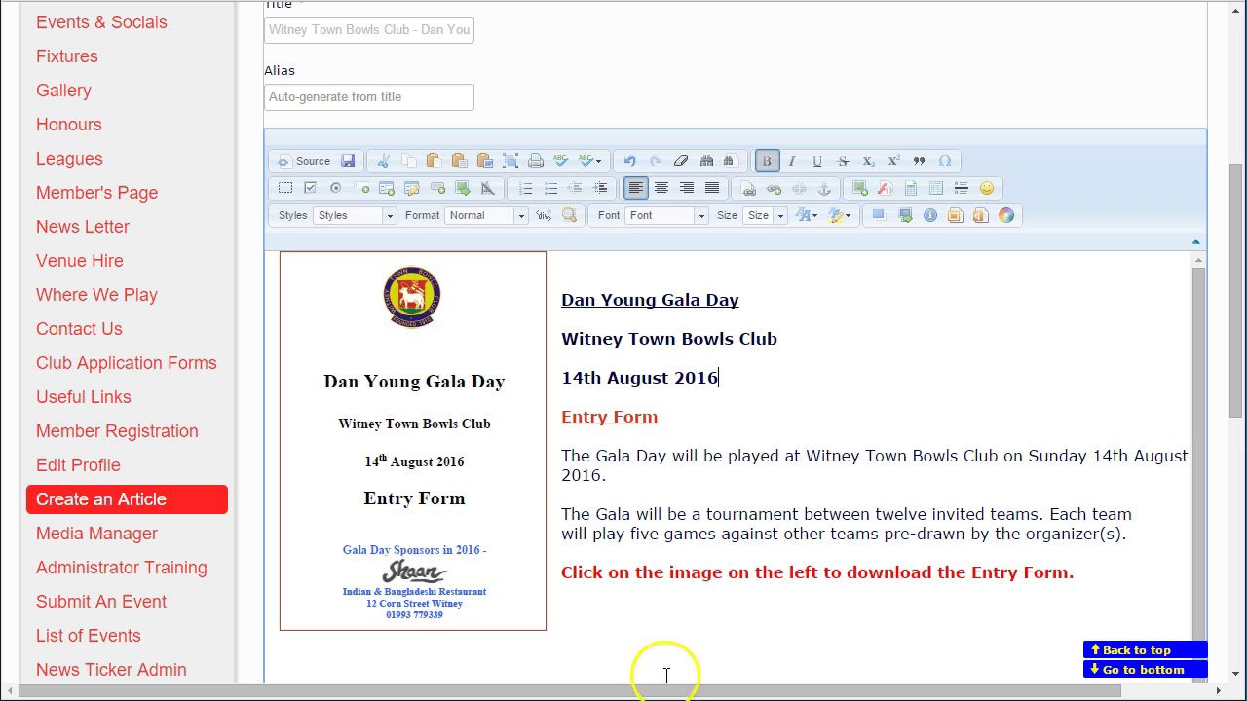
left_click(365, 448)
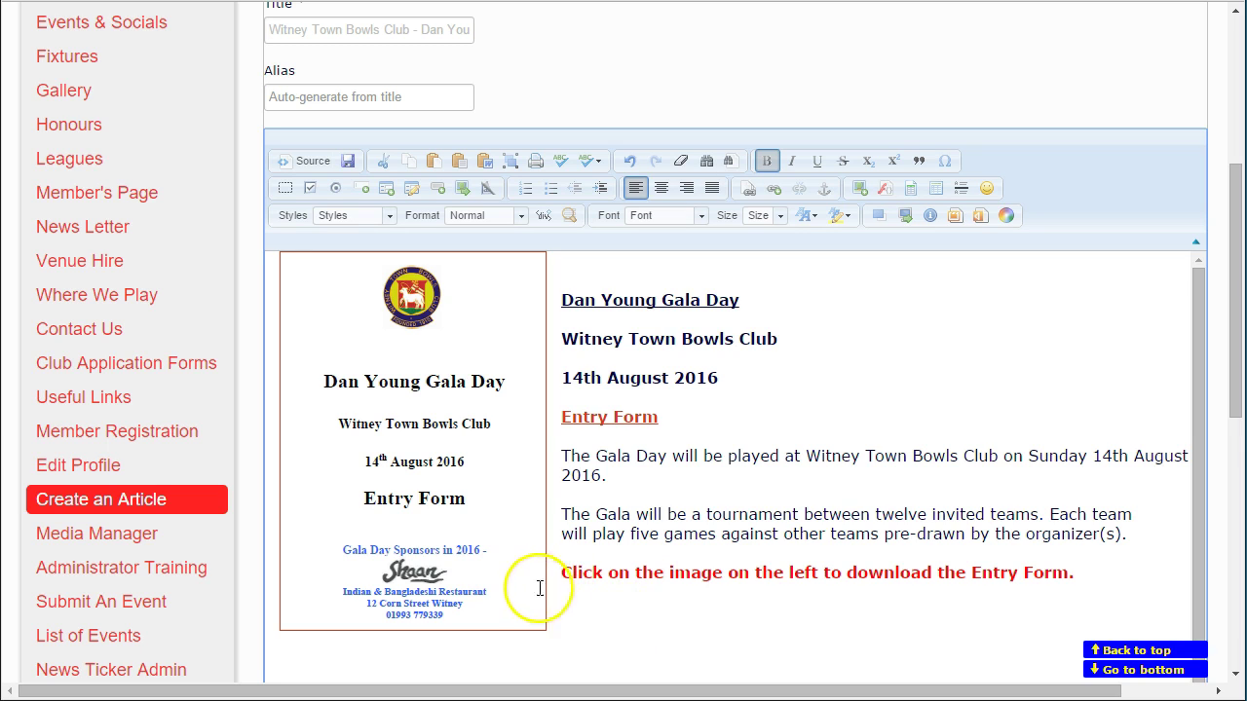
left_click(581, 612)
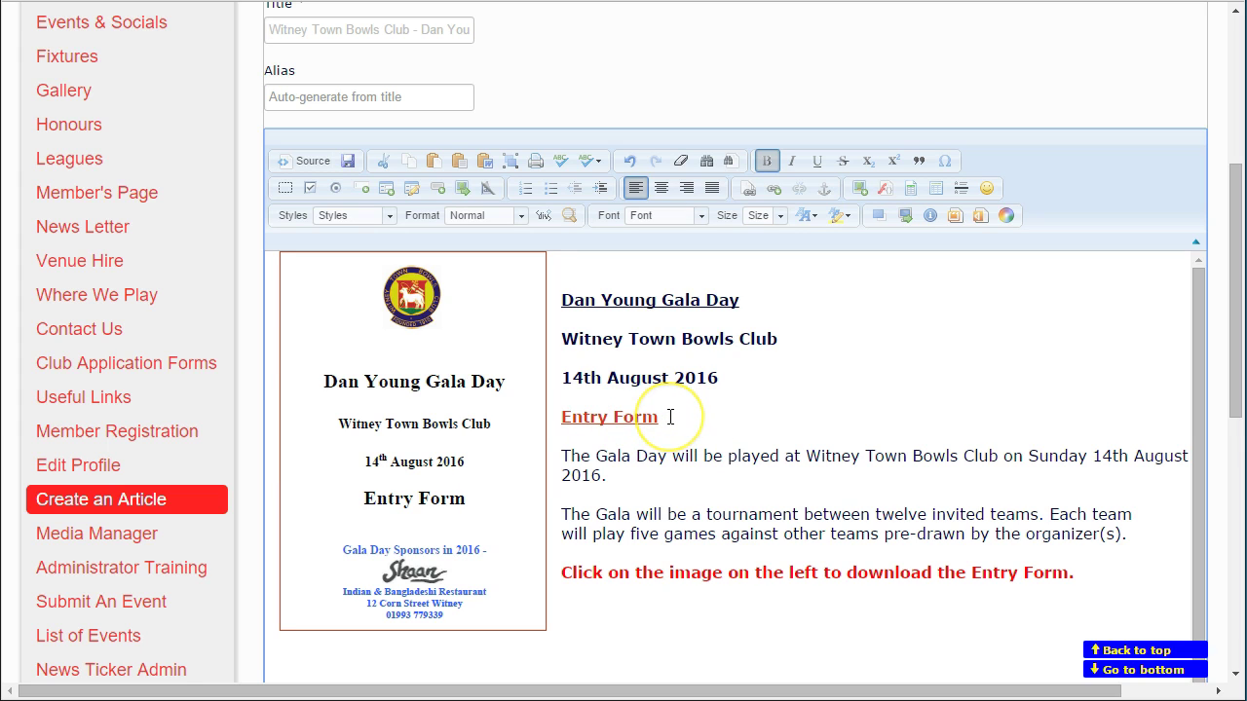
scroll(846, 418, "up", 1)
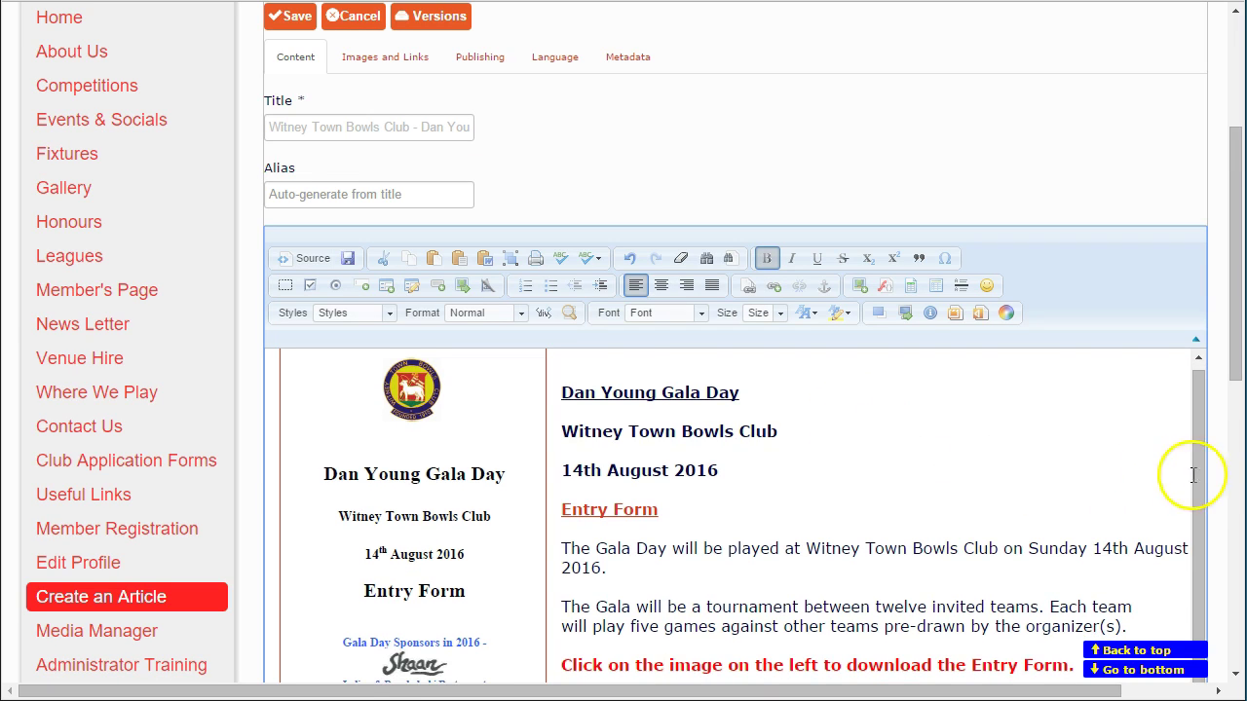
Step: Review the Gala Day article's content and publishing settings, and save the article to the club website
scroll(1182, 478, "down", 2)
scroll(647, 458, "down", 2)
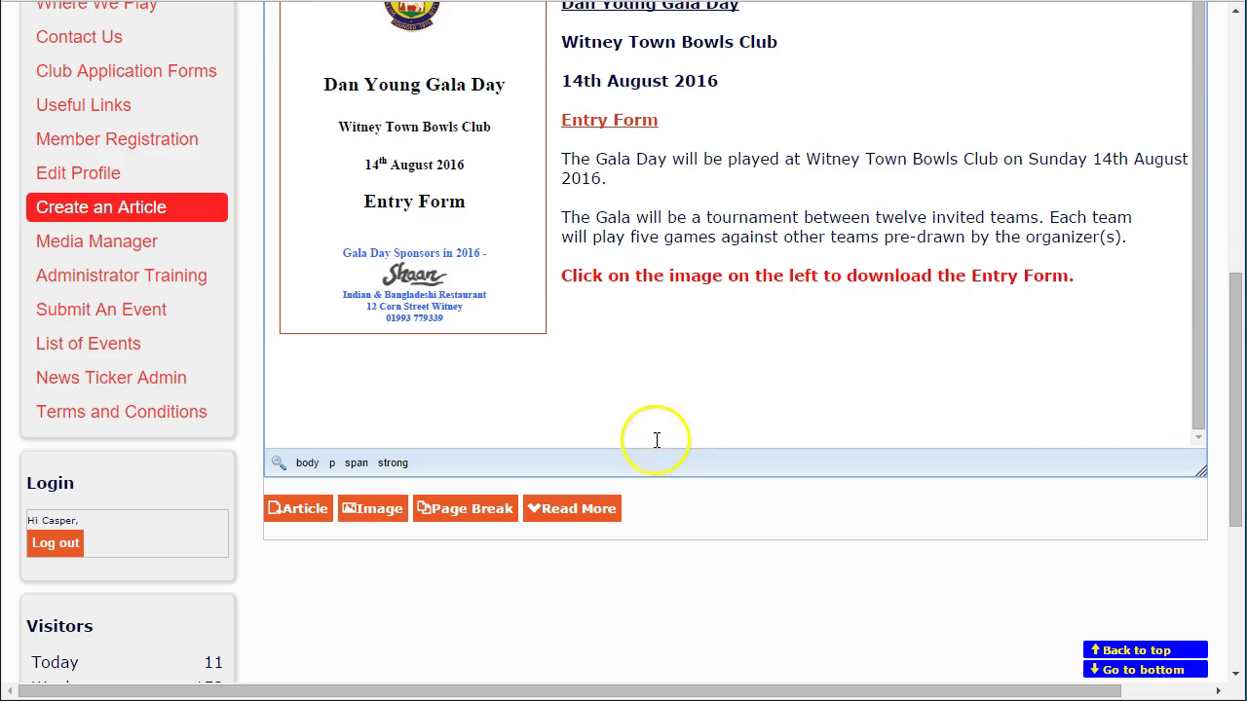
scroll(1218, 417, "up", 2)
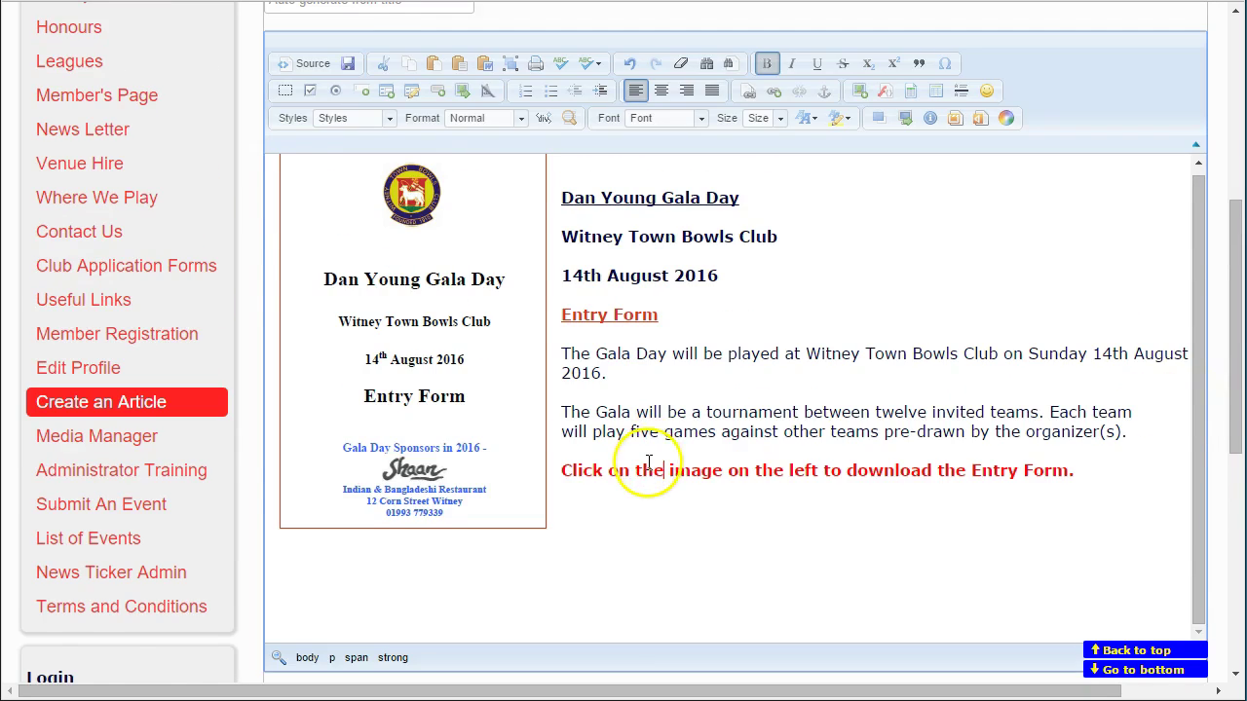
scroll(653, 459, "up", 2)
scroll(1218, 437, "down", 1)
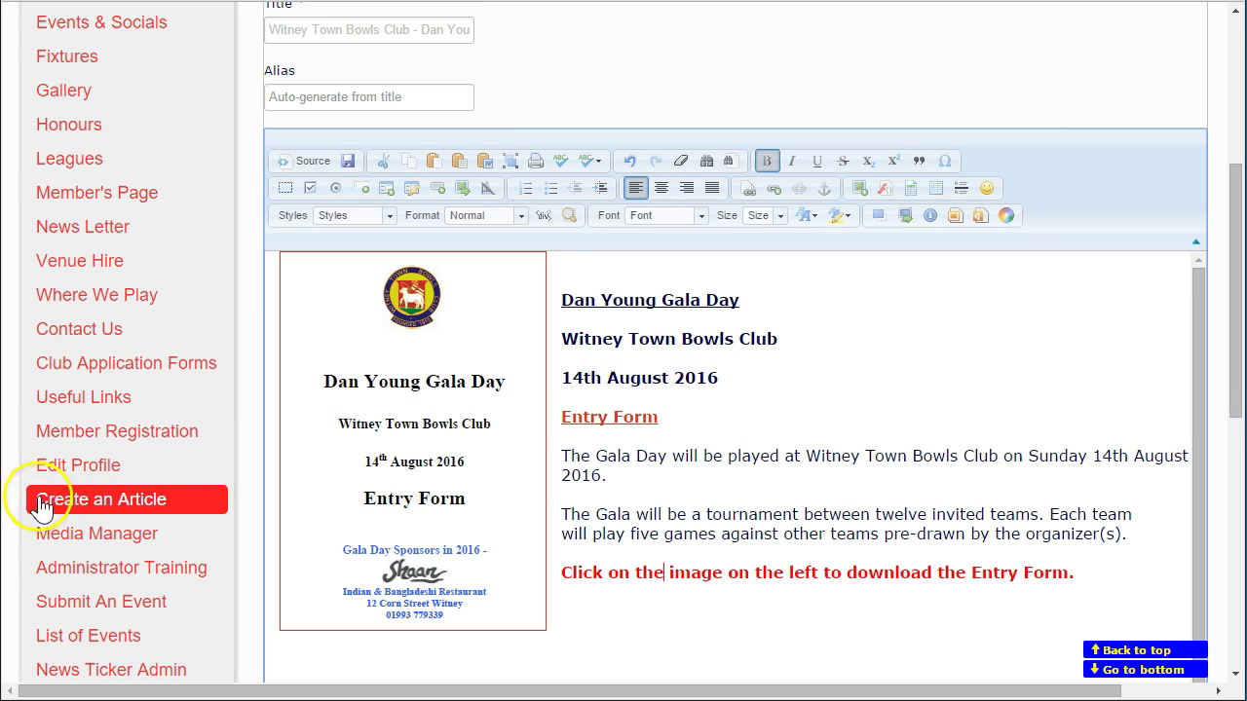
scroll(487, 208, "up", 1)
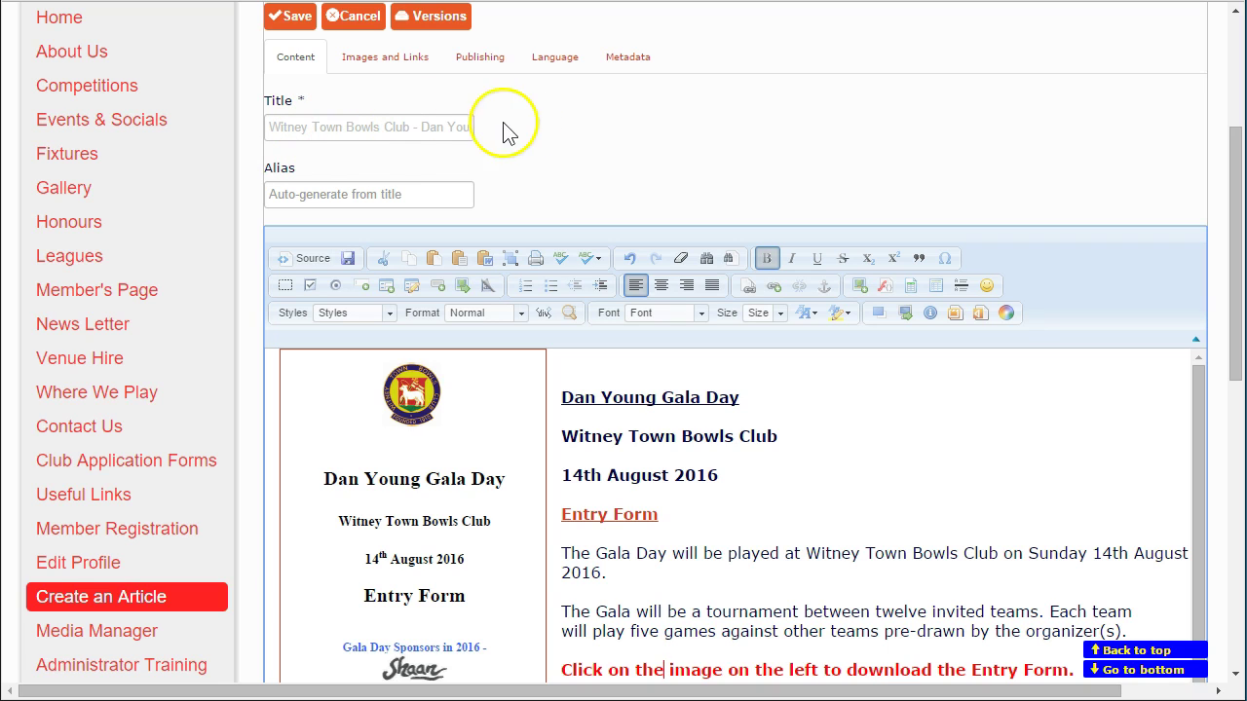
left_click(479, 58)
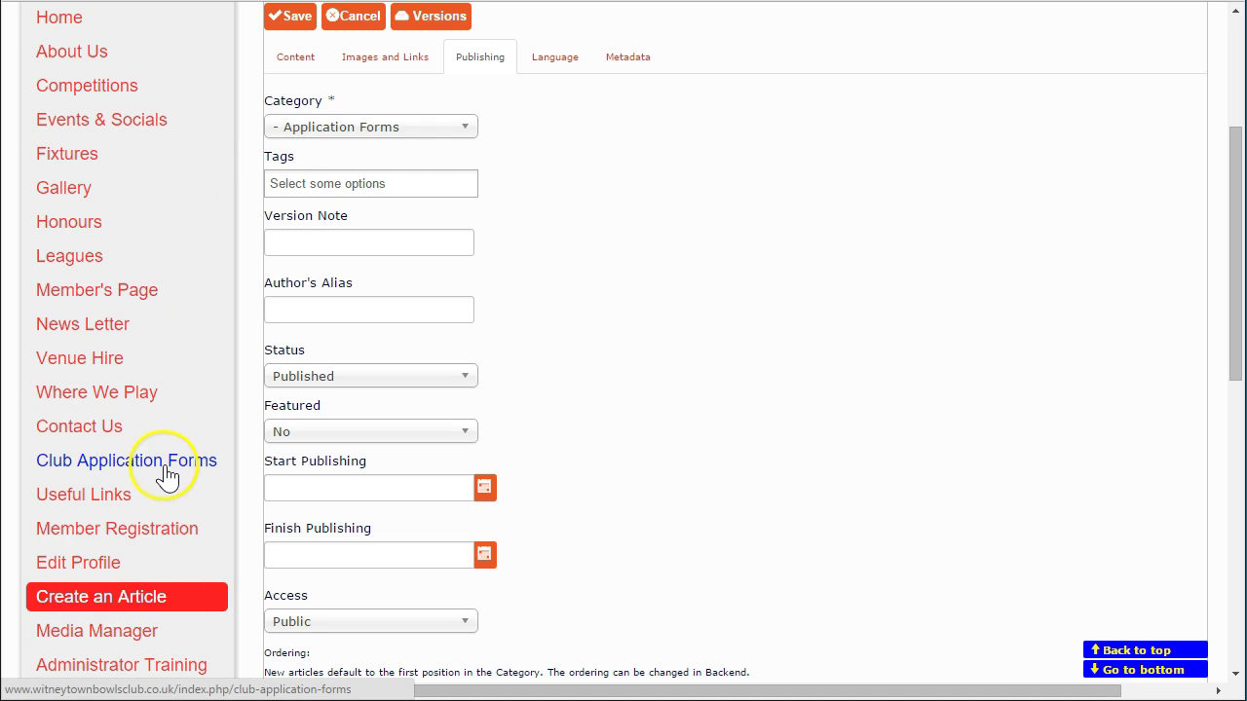
left_click(295, 20)
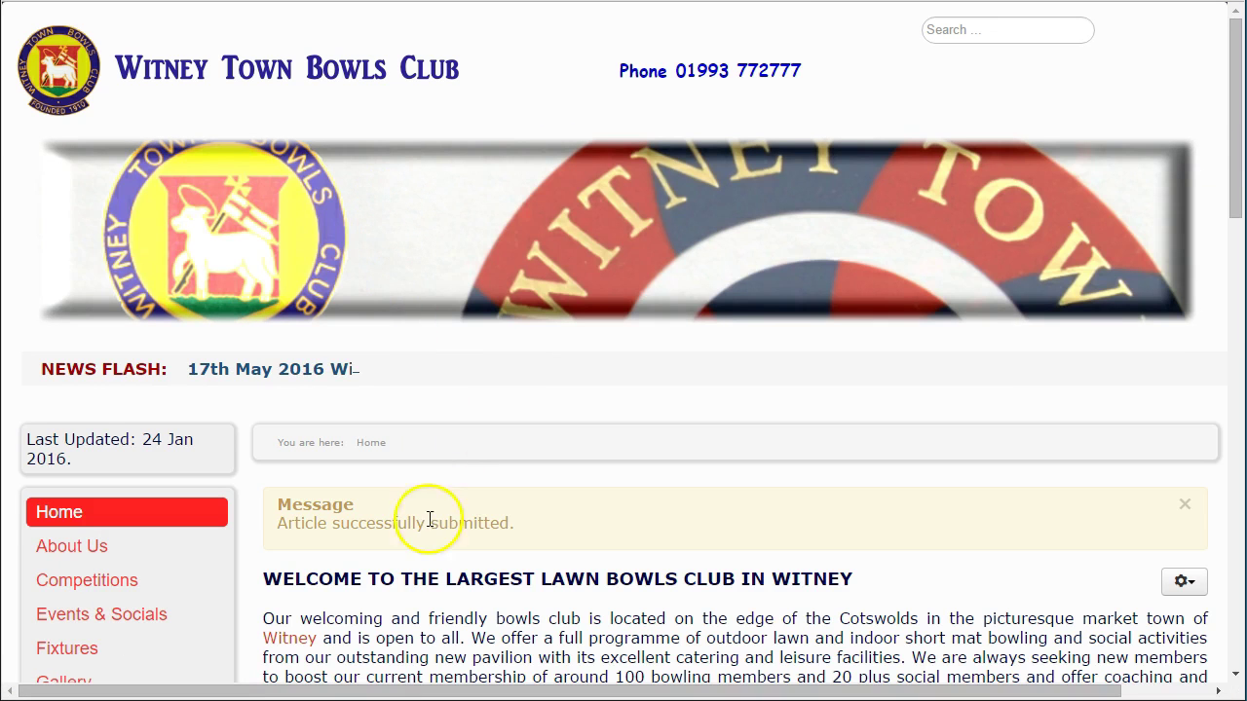
left_click(1186, 506)
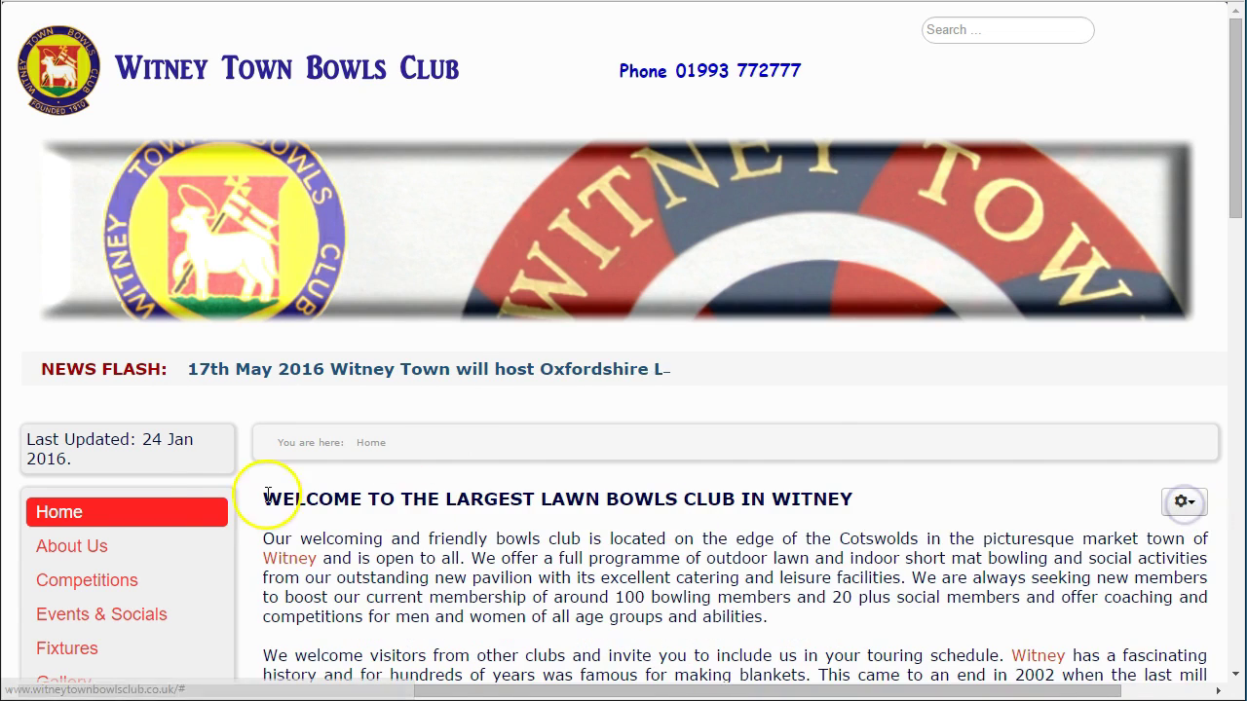
Step: Open the Club Application Forms page and examine the published Gala Day article's title, cover image, text and layout
scroll(250, 465, "down", 1)
scroll(249, 478, "down", 4)
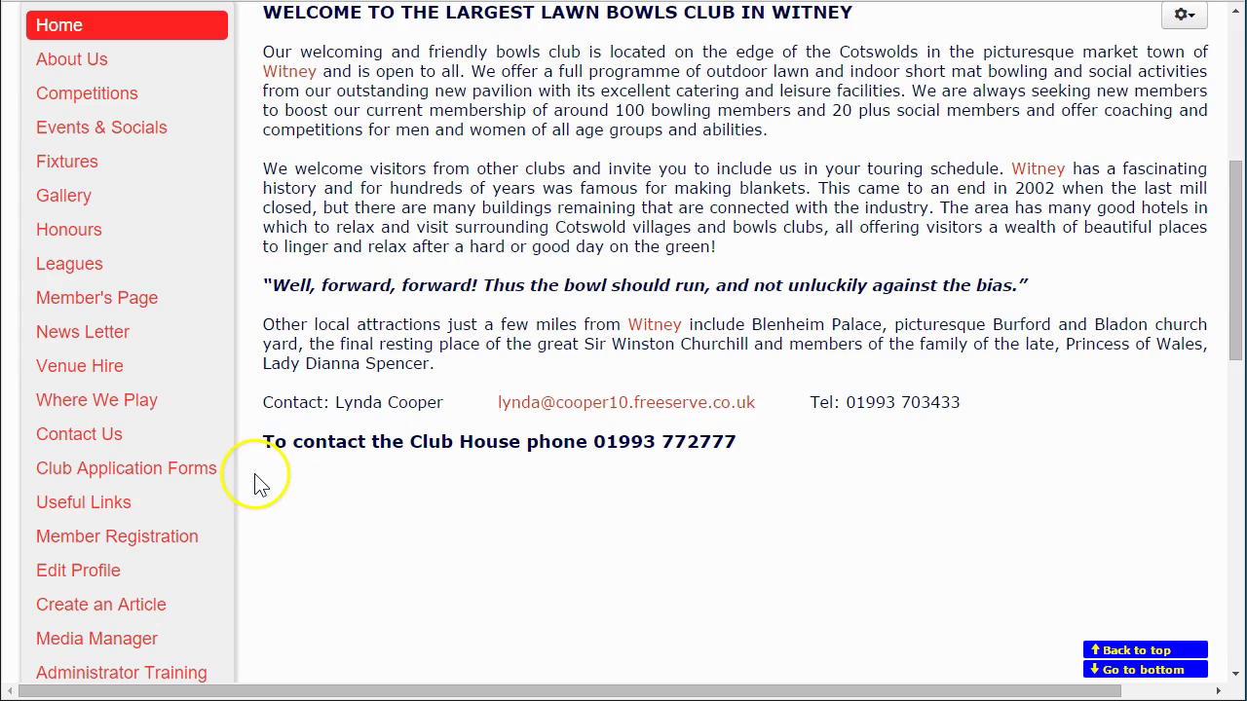
left_click(109, 471)
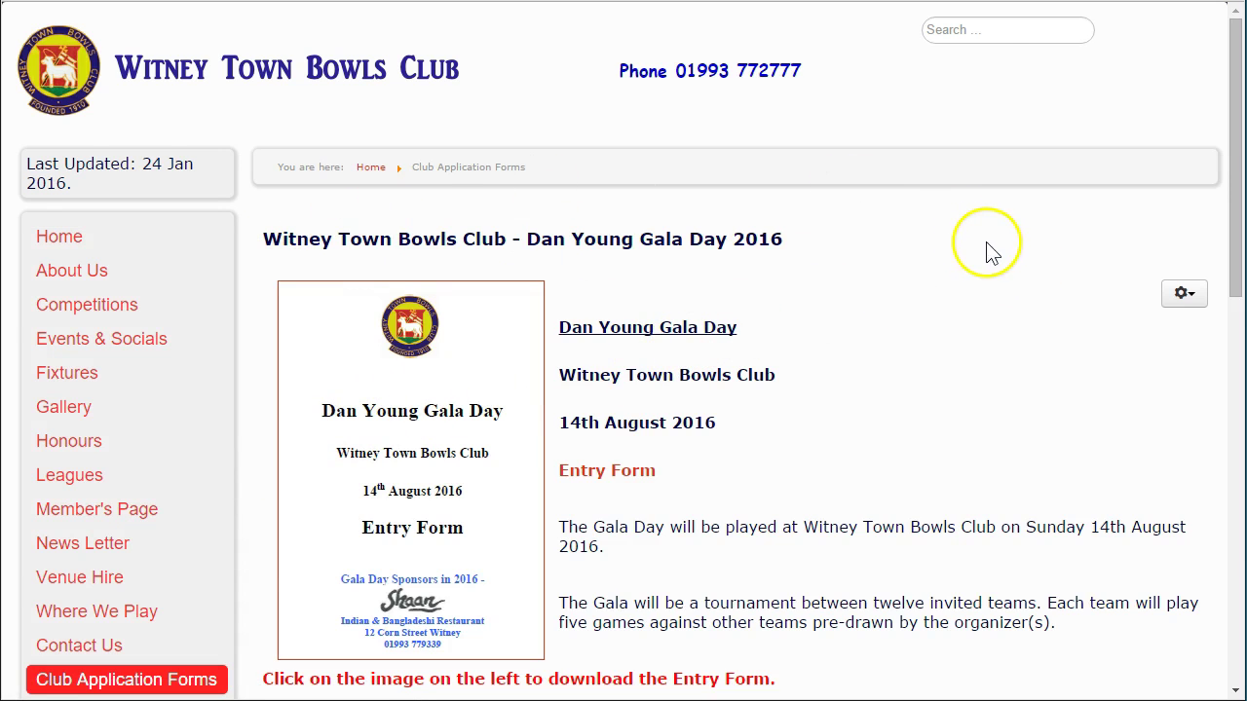
scroll(859, 248, "down", 1)
scroll(862, 241, "down", 2)
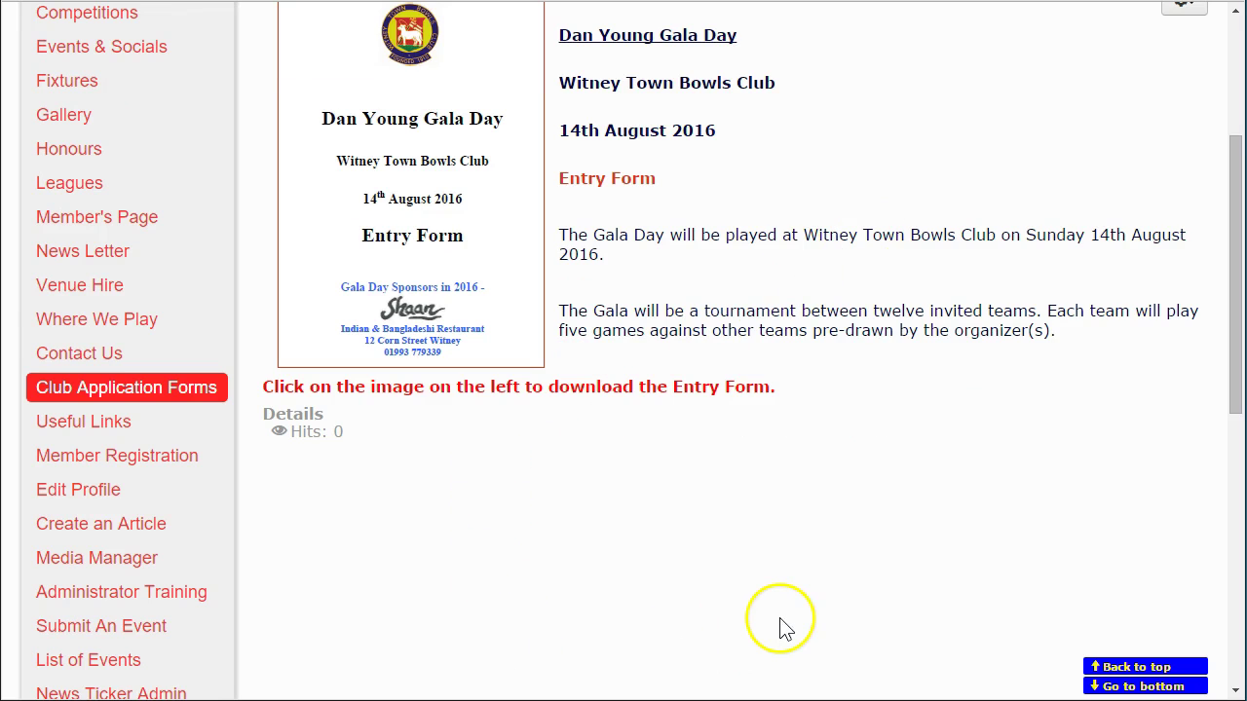
scroll(624, 638, "up", 1)
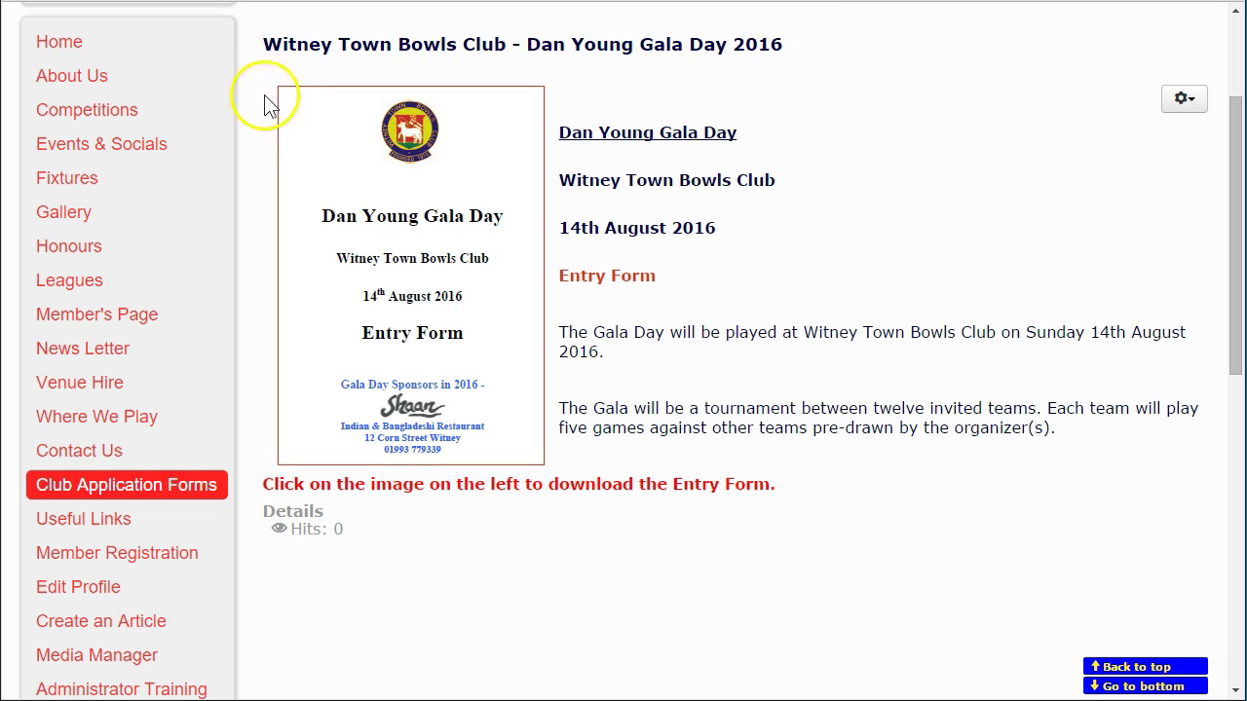
left_click_drag(267, 45, 797, 45)
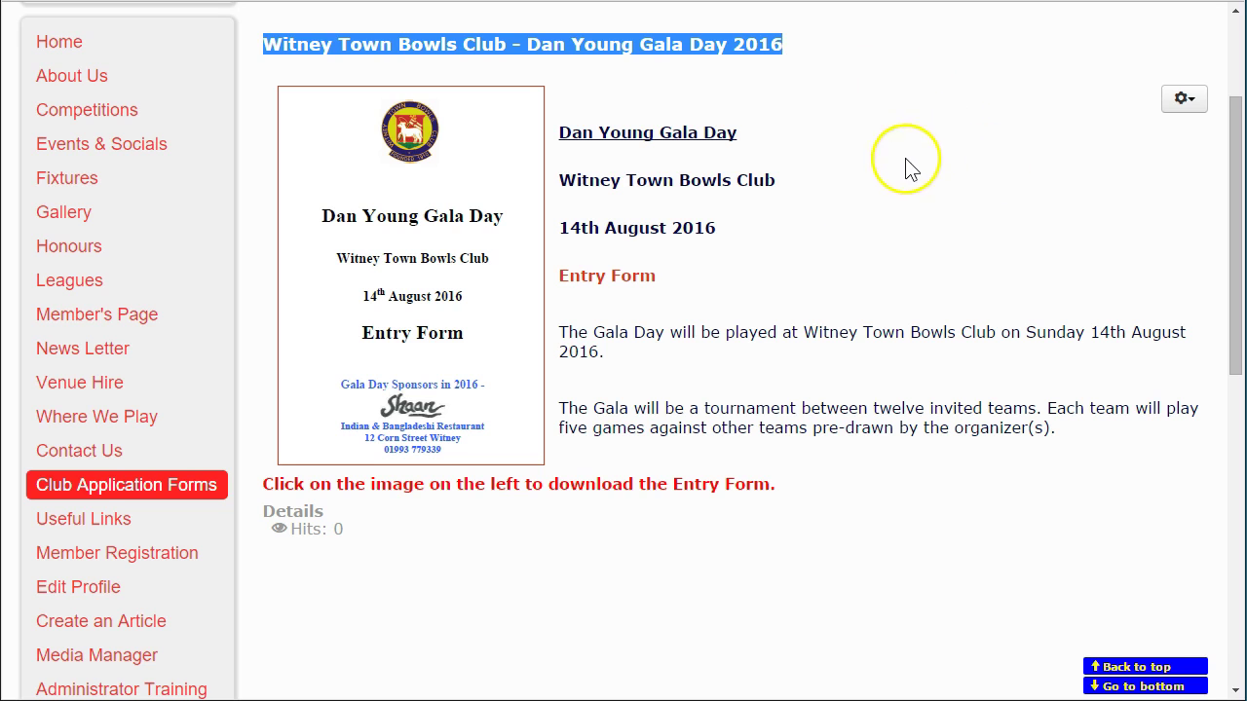
left_click(587, 590)
scroll(797, 594, "up", 2)
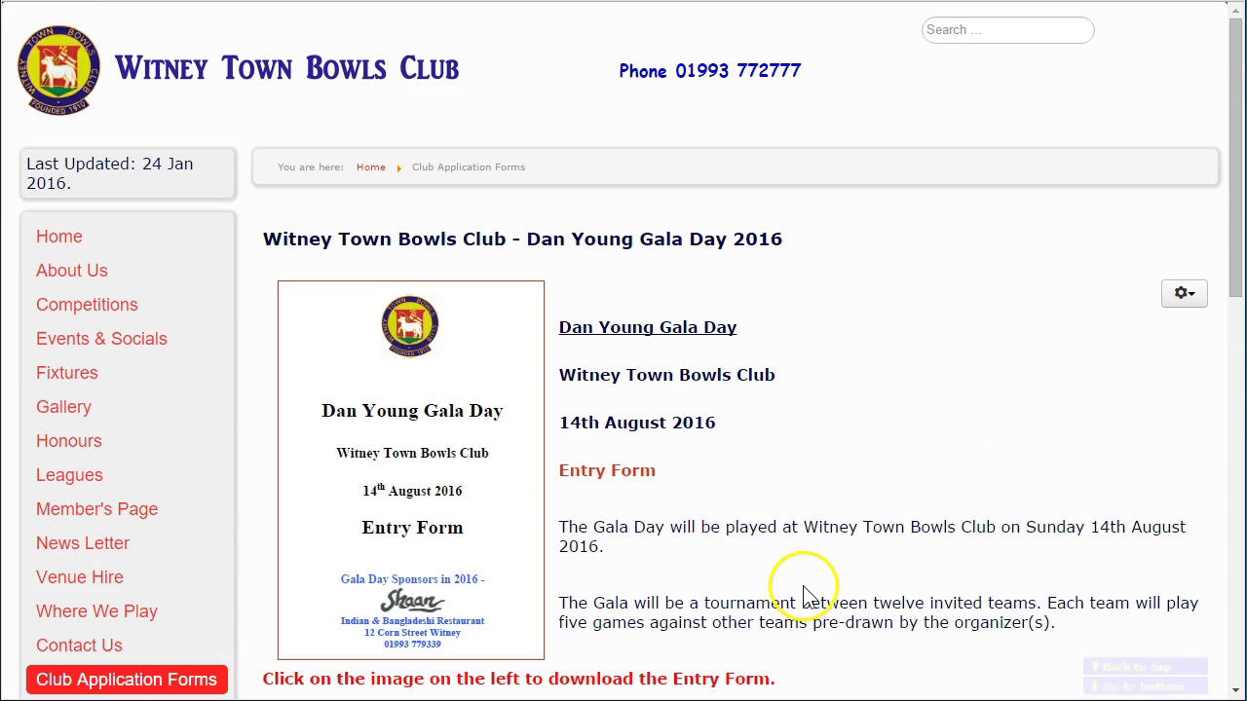
left_click_drag(1243, 245, 1235, 313)
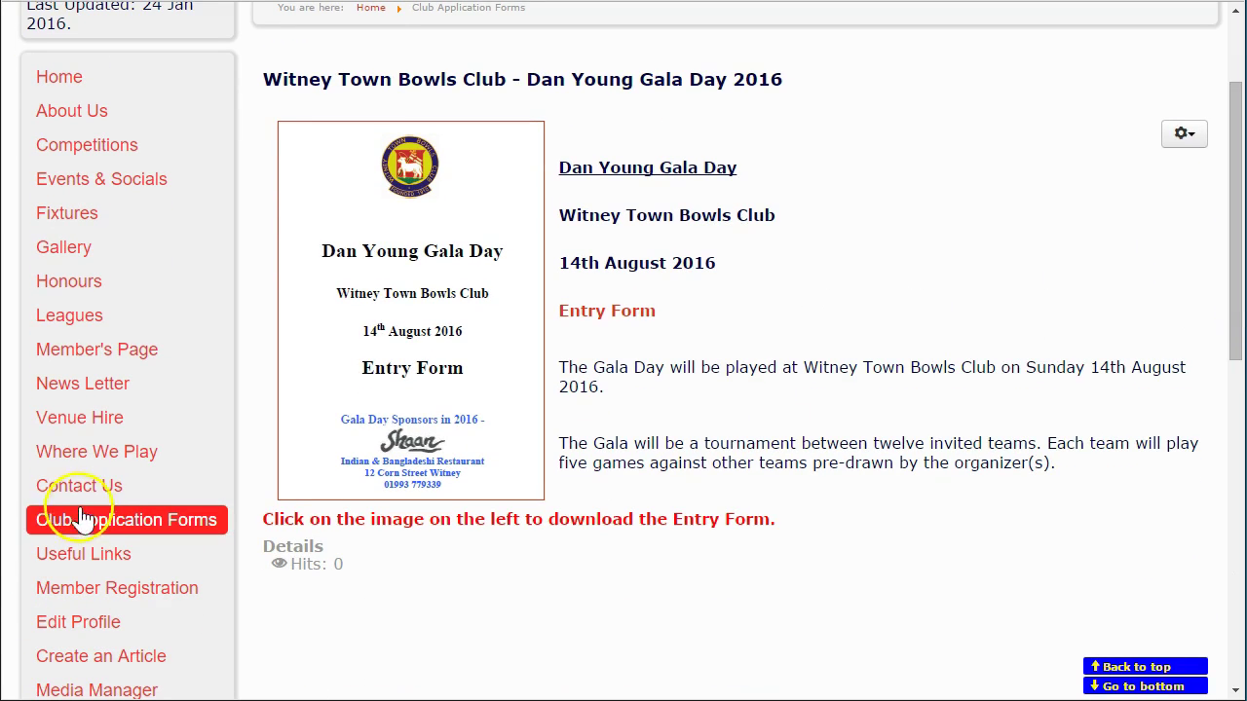
Step: Return to the club website's Home page and look over the welcome article and site navigation
left_click(46, 80)
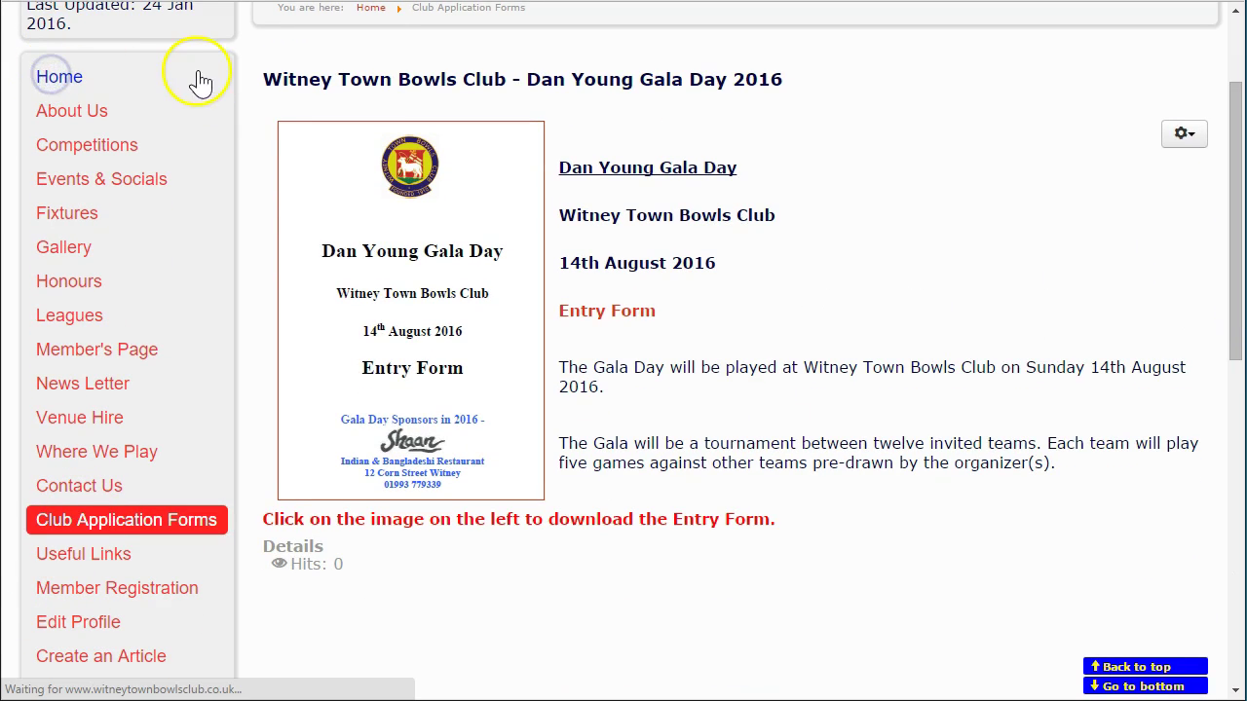
scroll(240, 242, "down", 3)
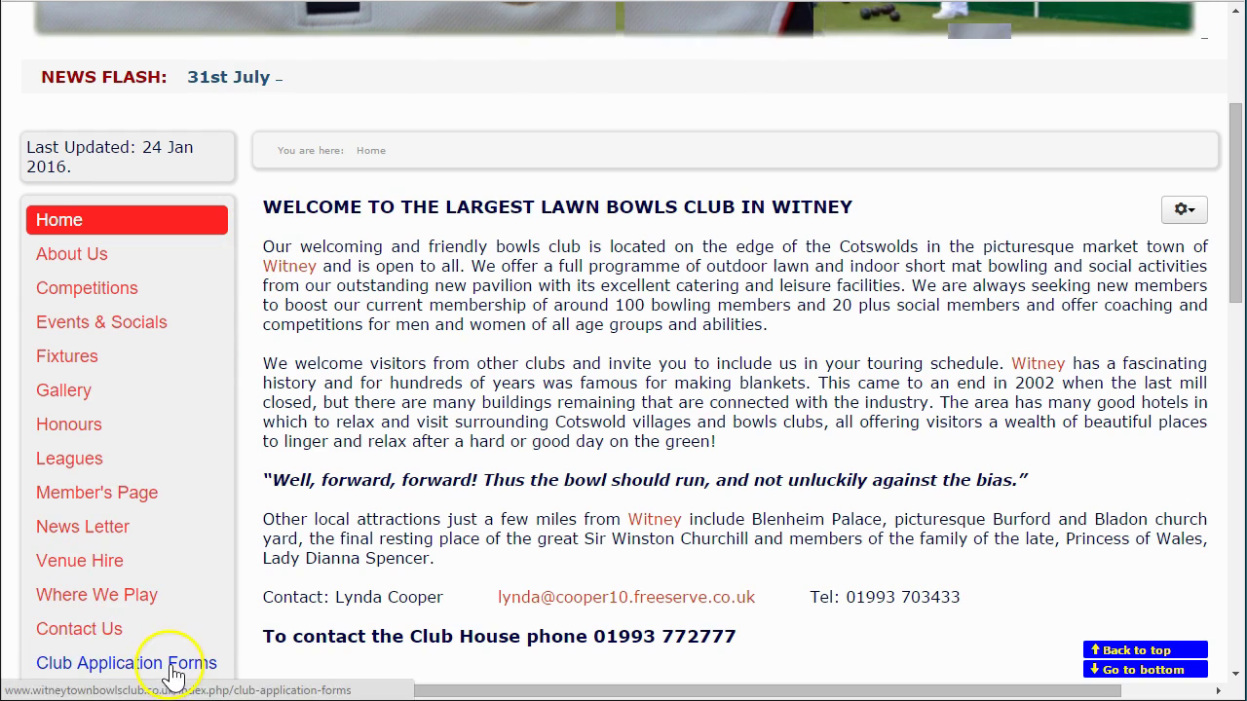
scroll(251, 326, "up", 1)
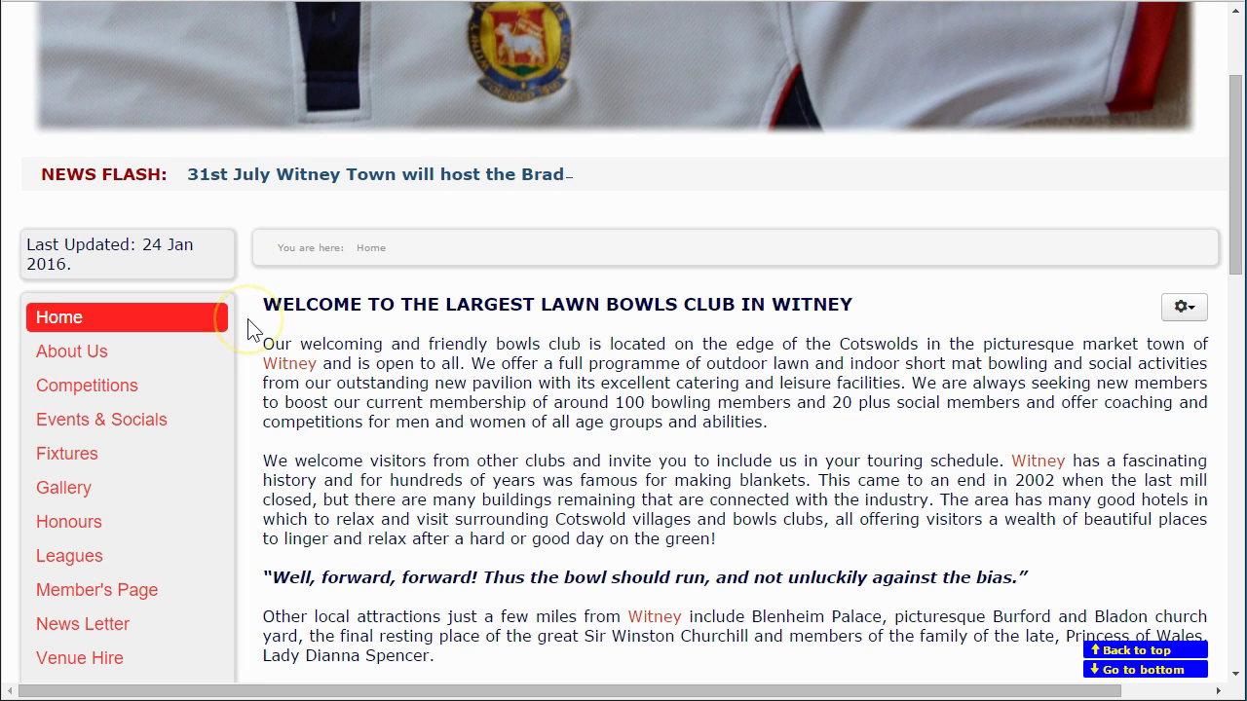